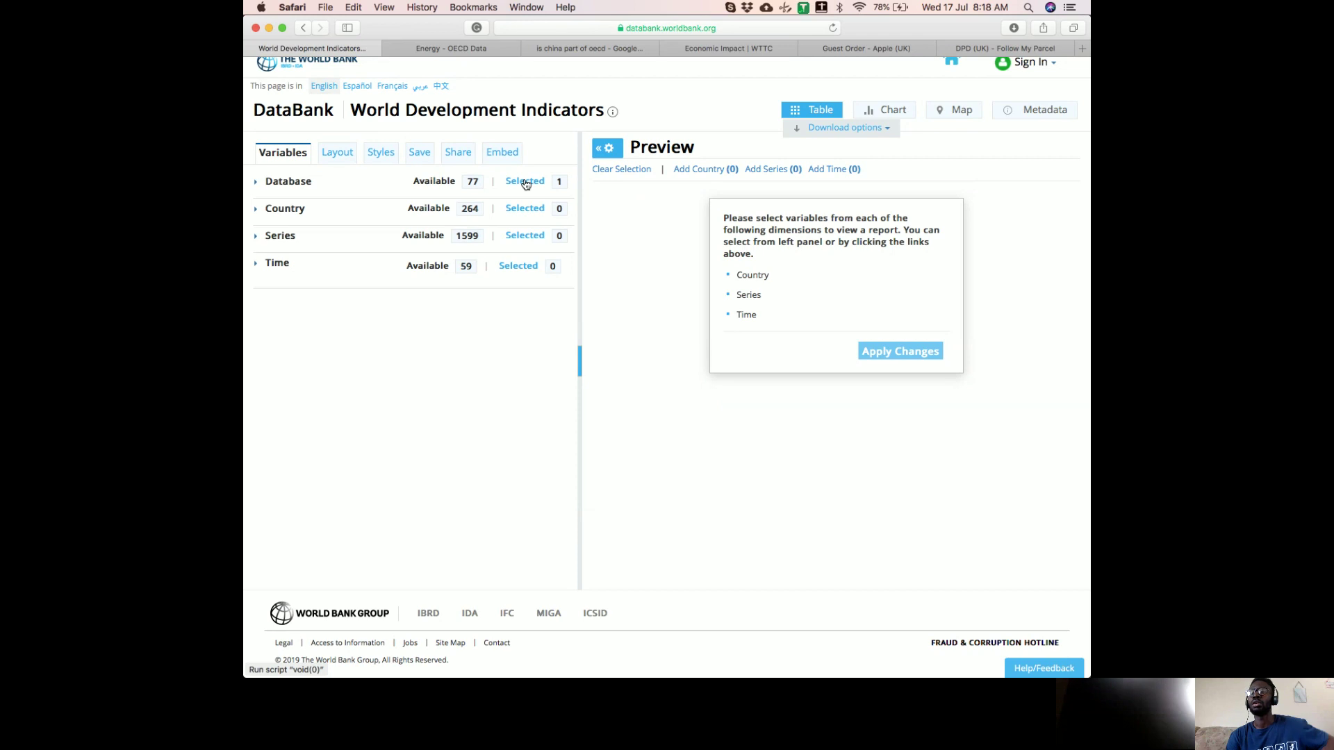
- Look through the list of available databases, keeping World Development Indicators as the source
left_click(257, 186)
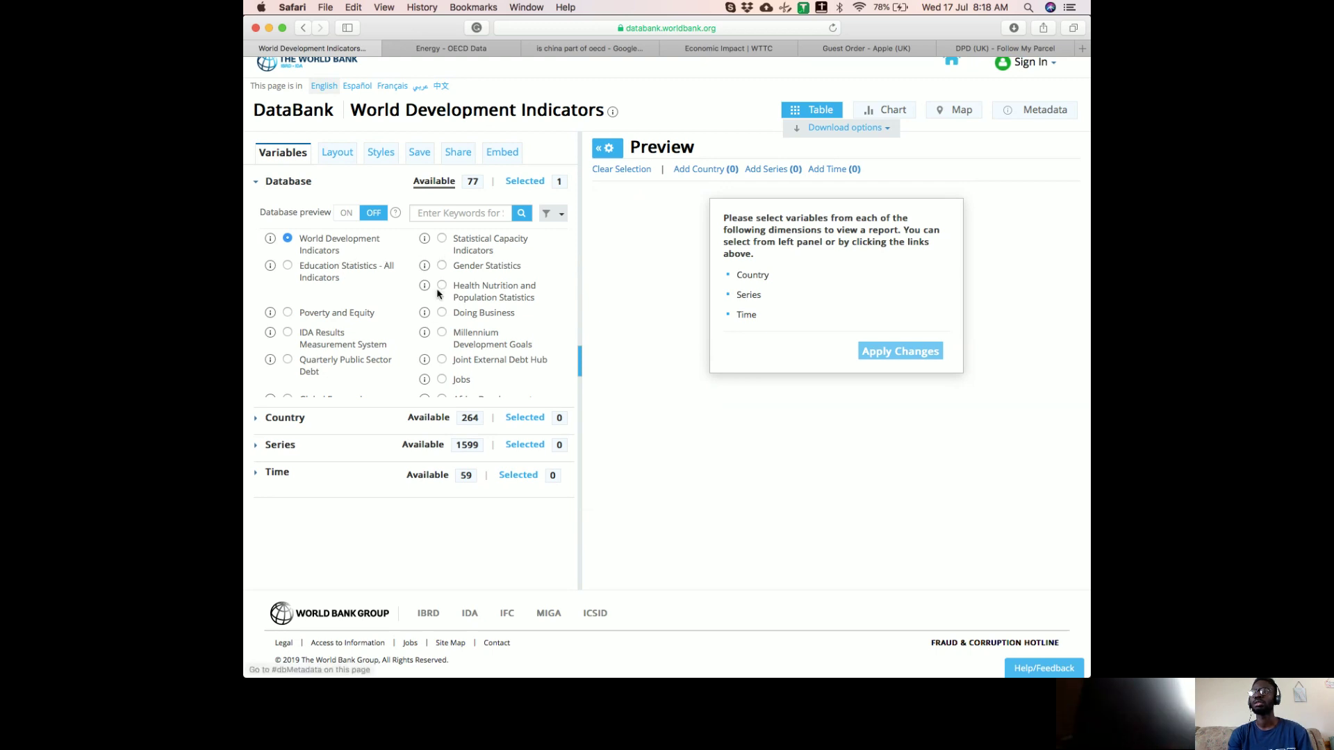
scroll(456, 291, "down", 3)
scroll(456, 291, "down", 10)
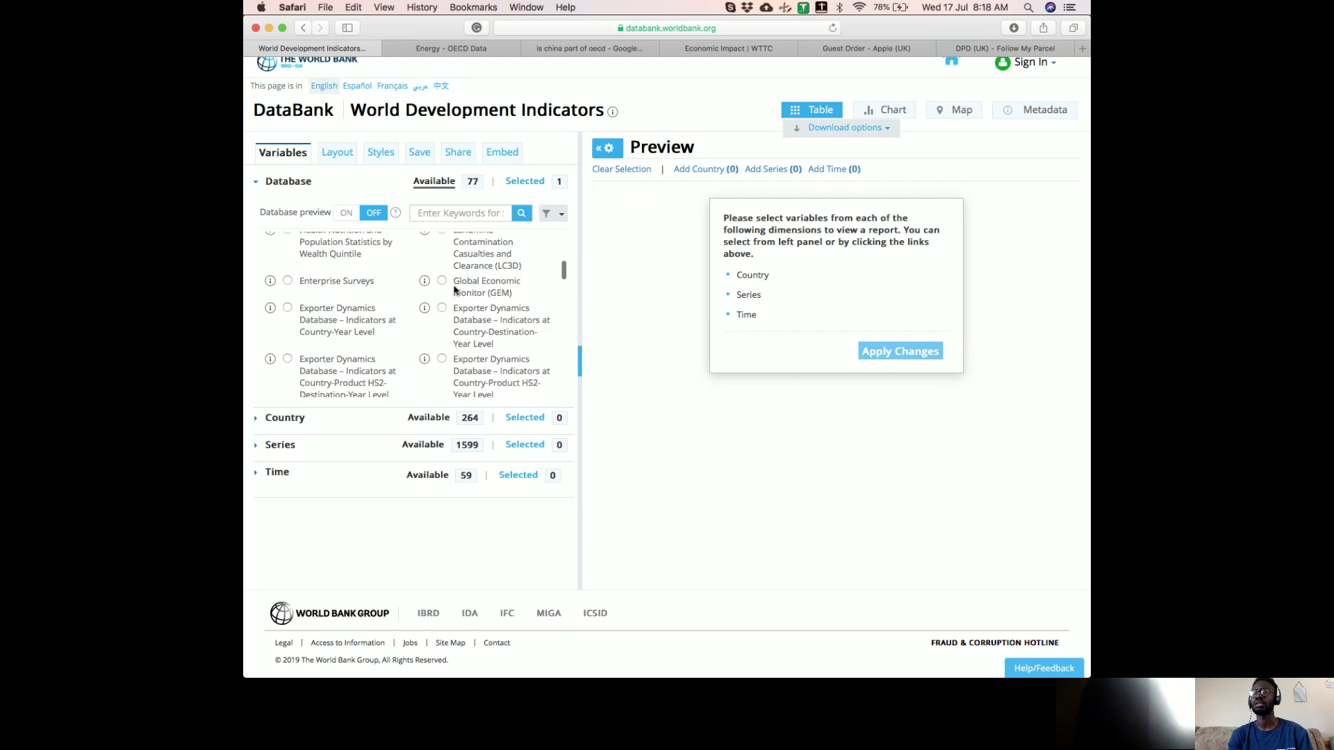
scroll(454, 287, "down", 10)
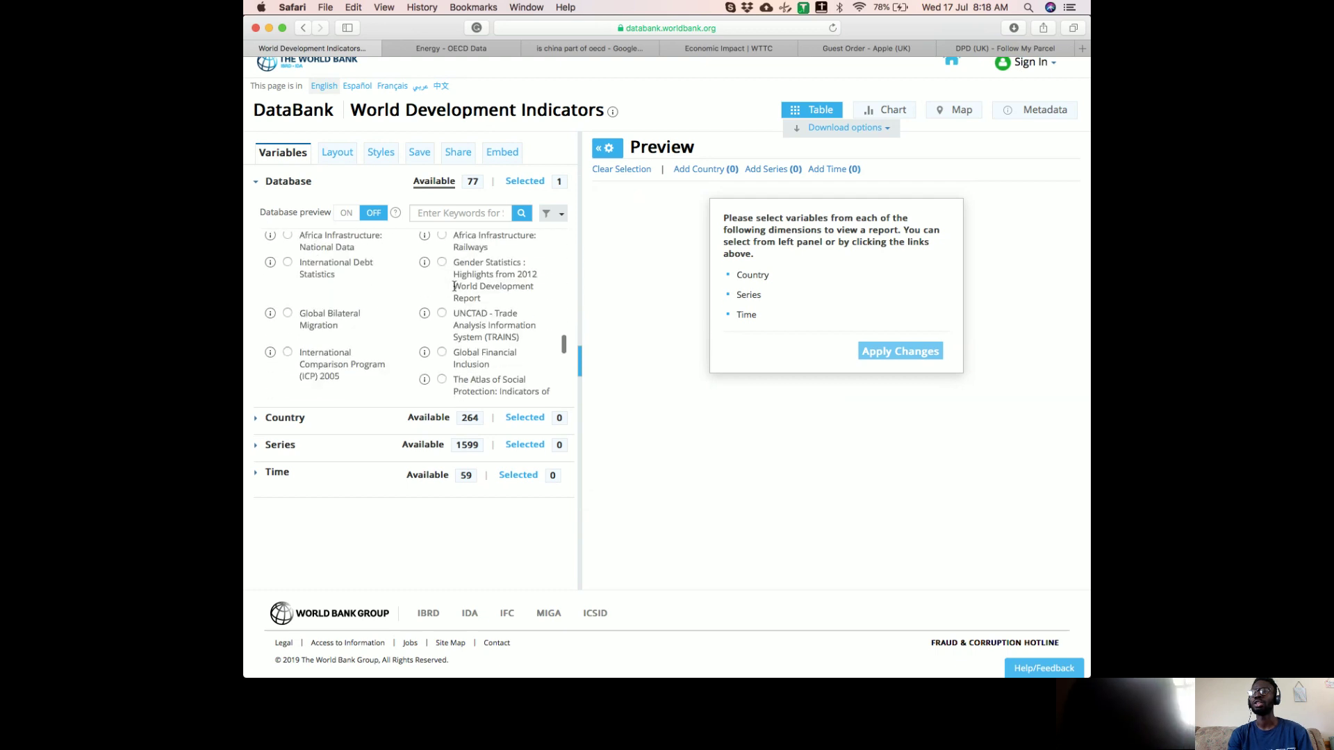
scroll(454, 287, "down", 4)
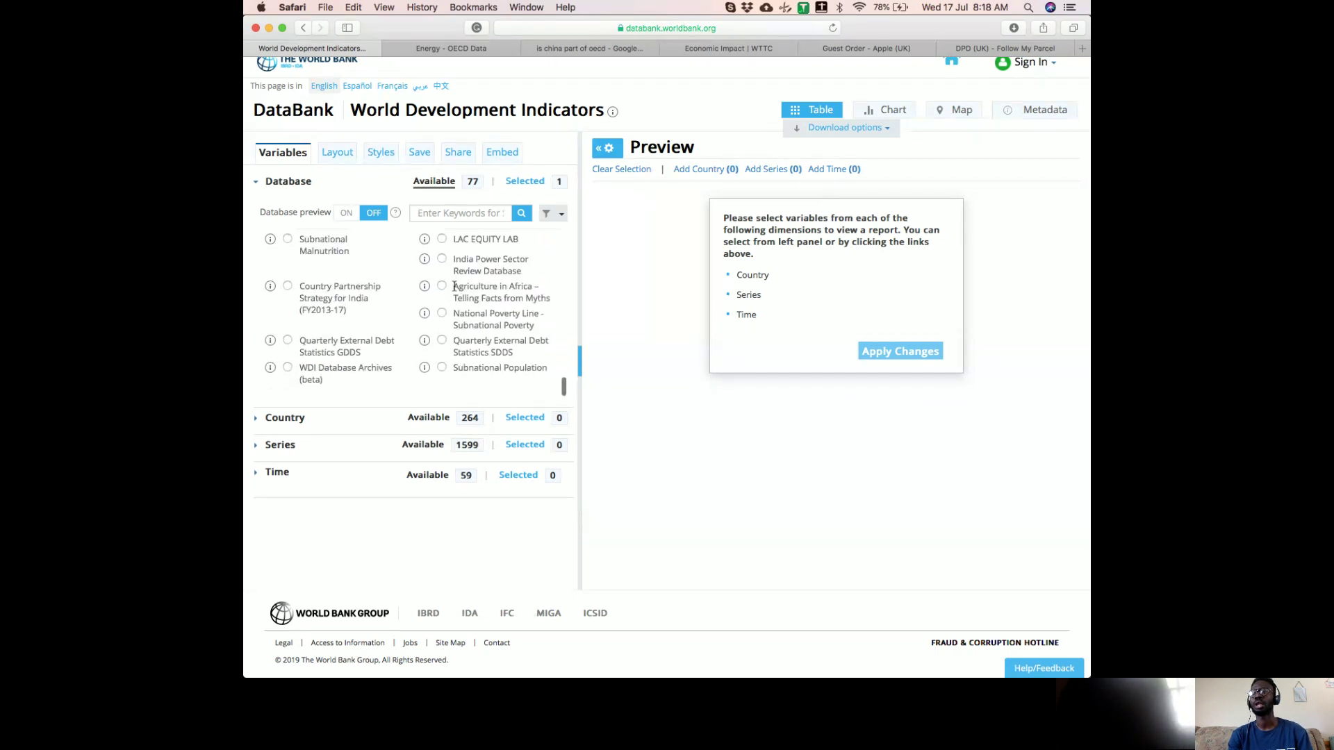
scroll(407, 289, "up", 20)
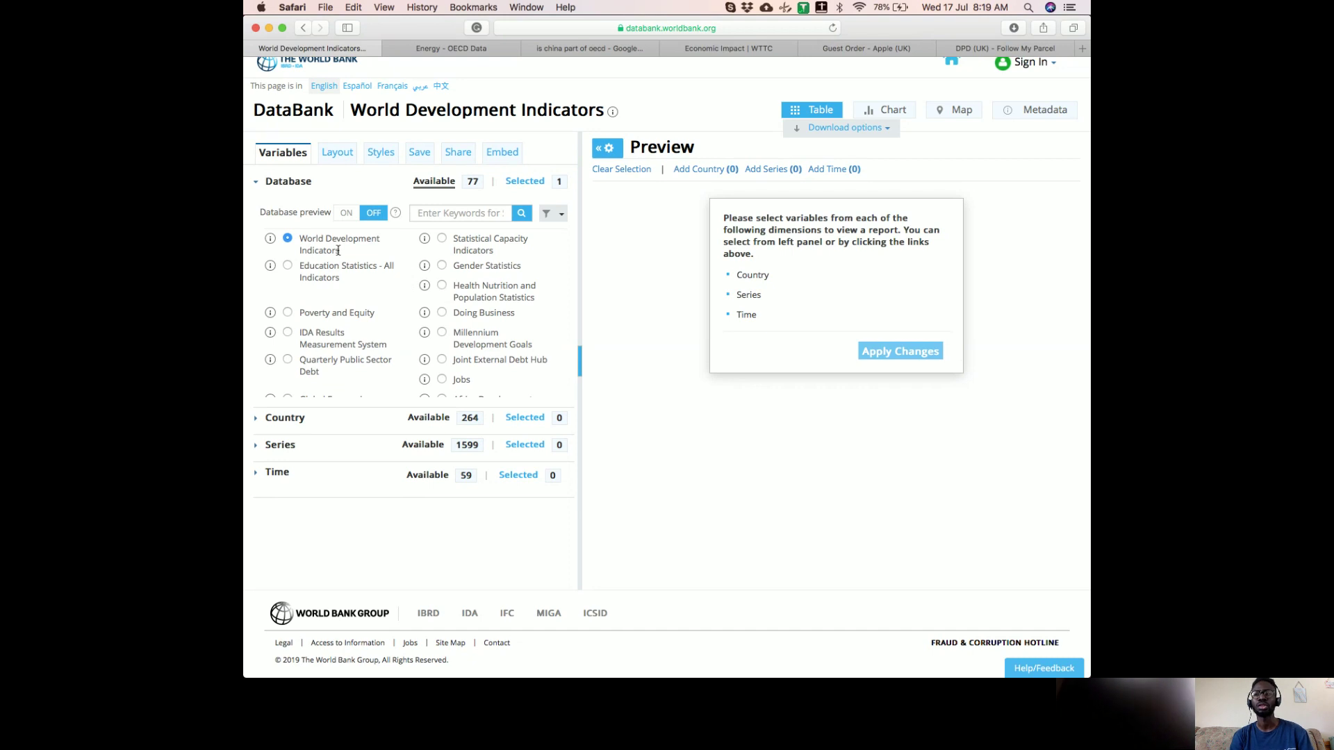
left_click(257, 184)
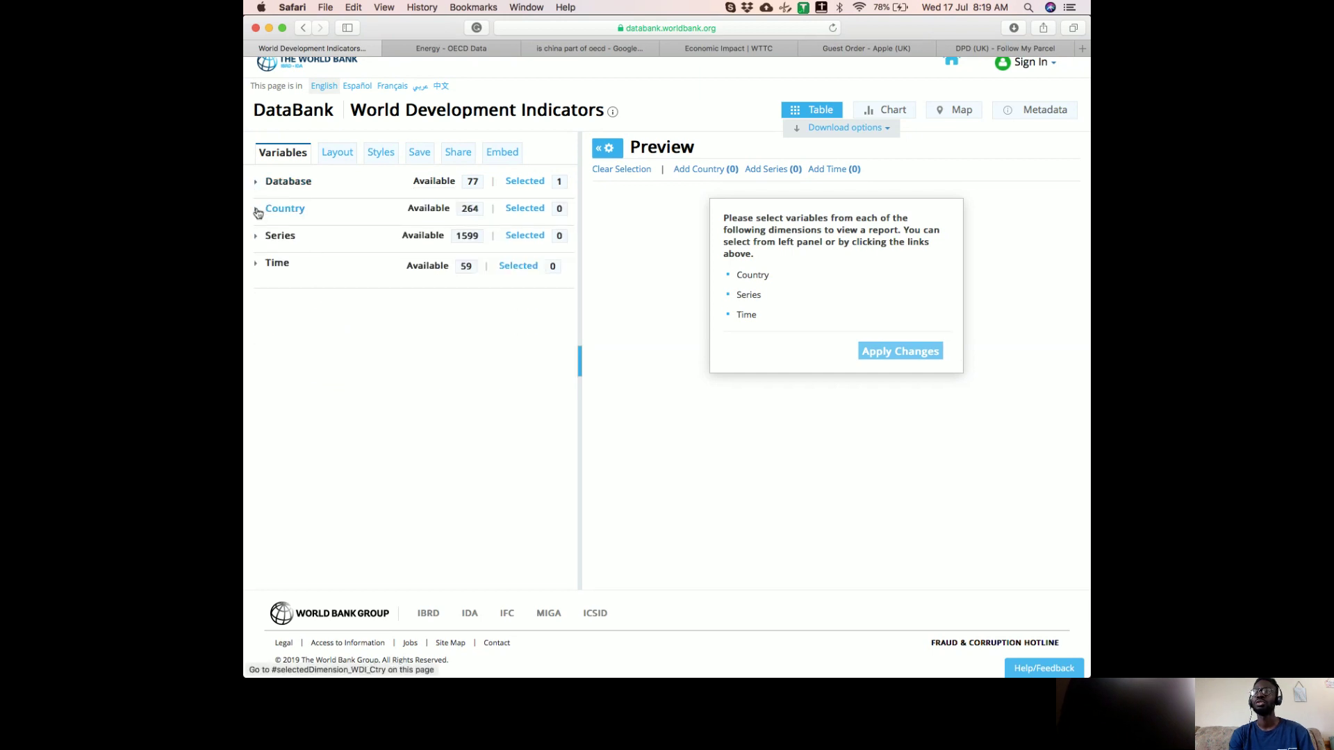
- Select United Kingdom as the report's country from the available countries
left_click(259, 210)
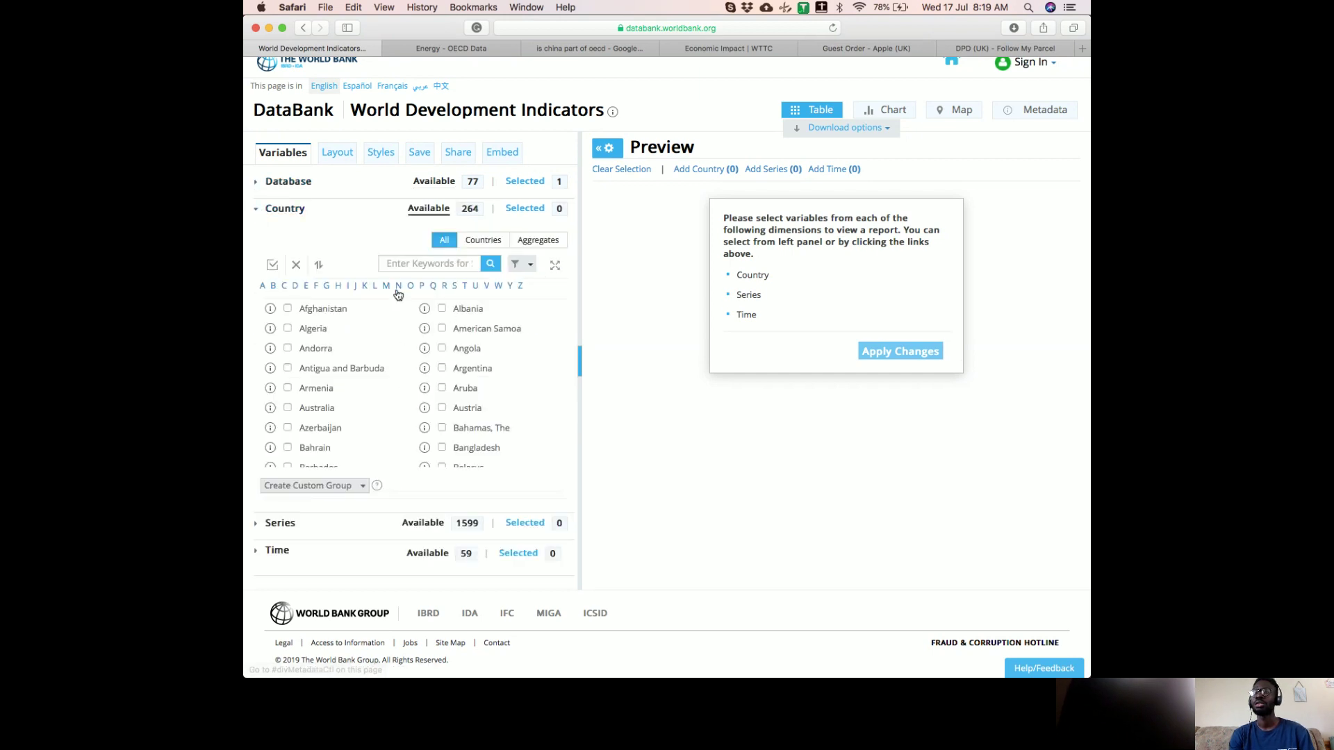
left_click(475, 289)
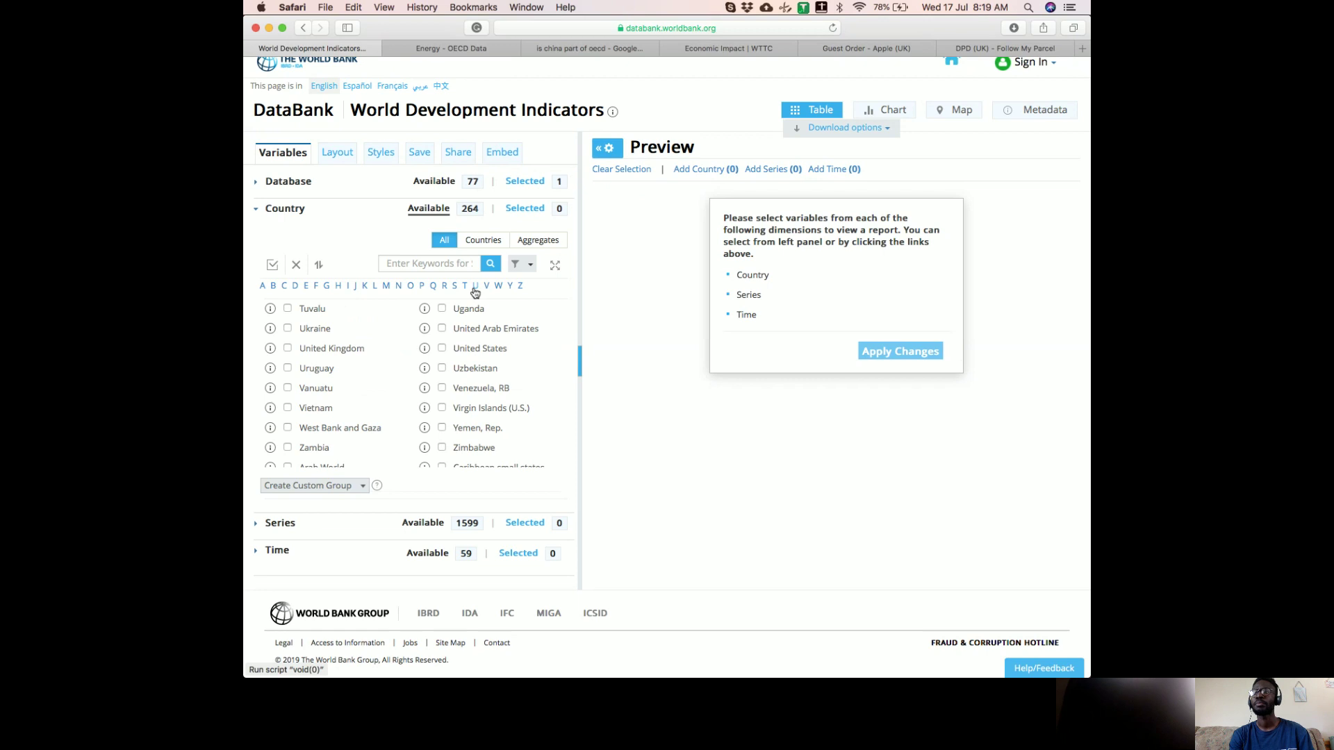
left_click(287, 350)
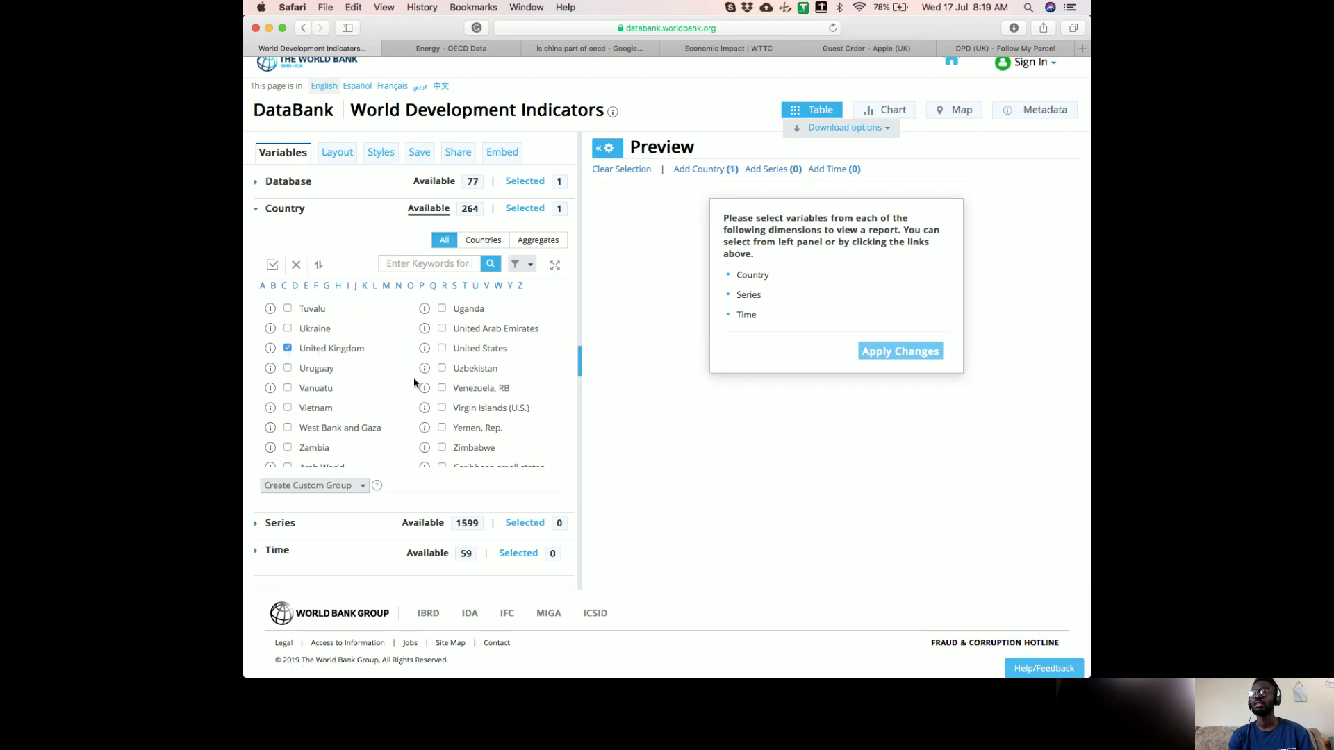
left_click(257, 211)
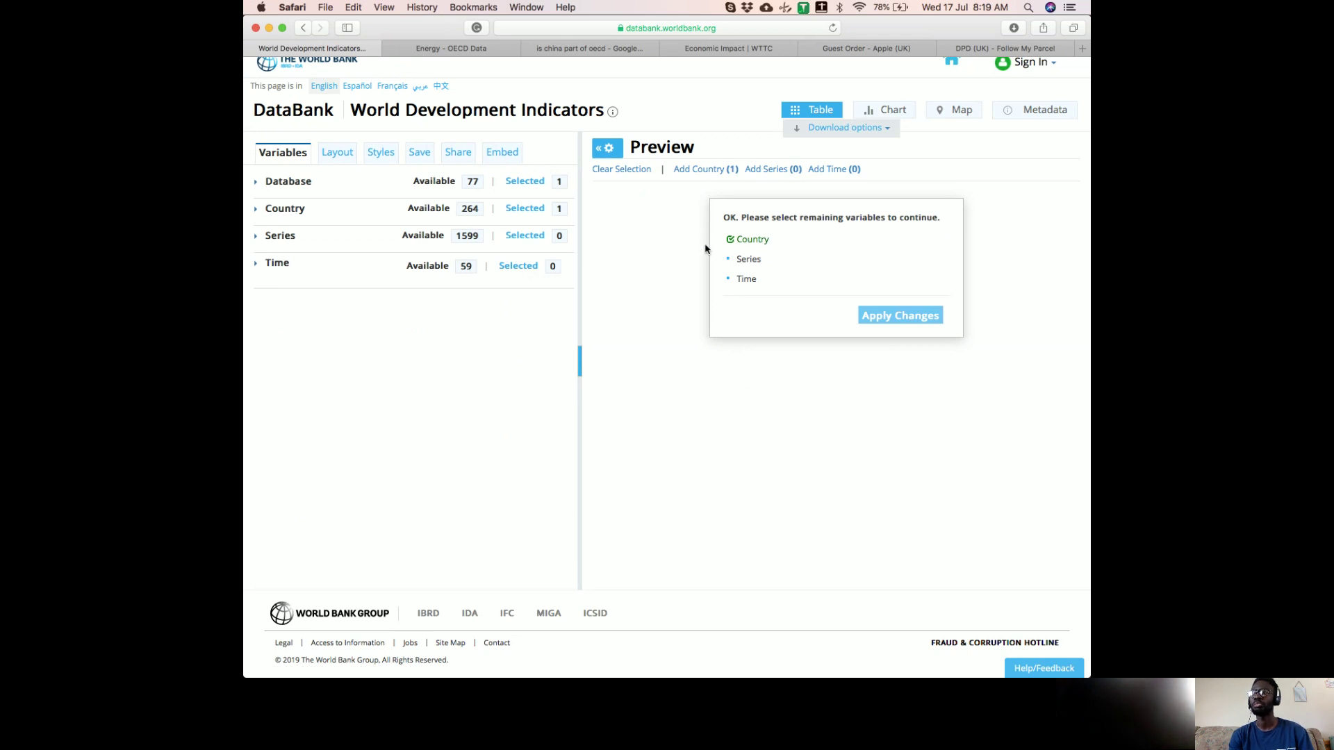
- Search the series for "nuclear" and select Electricity production from nuclear sources (% of total)
left_click(252, 237)
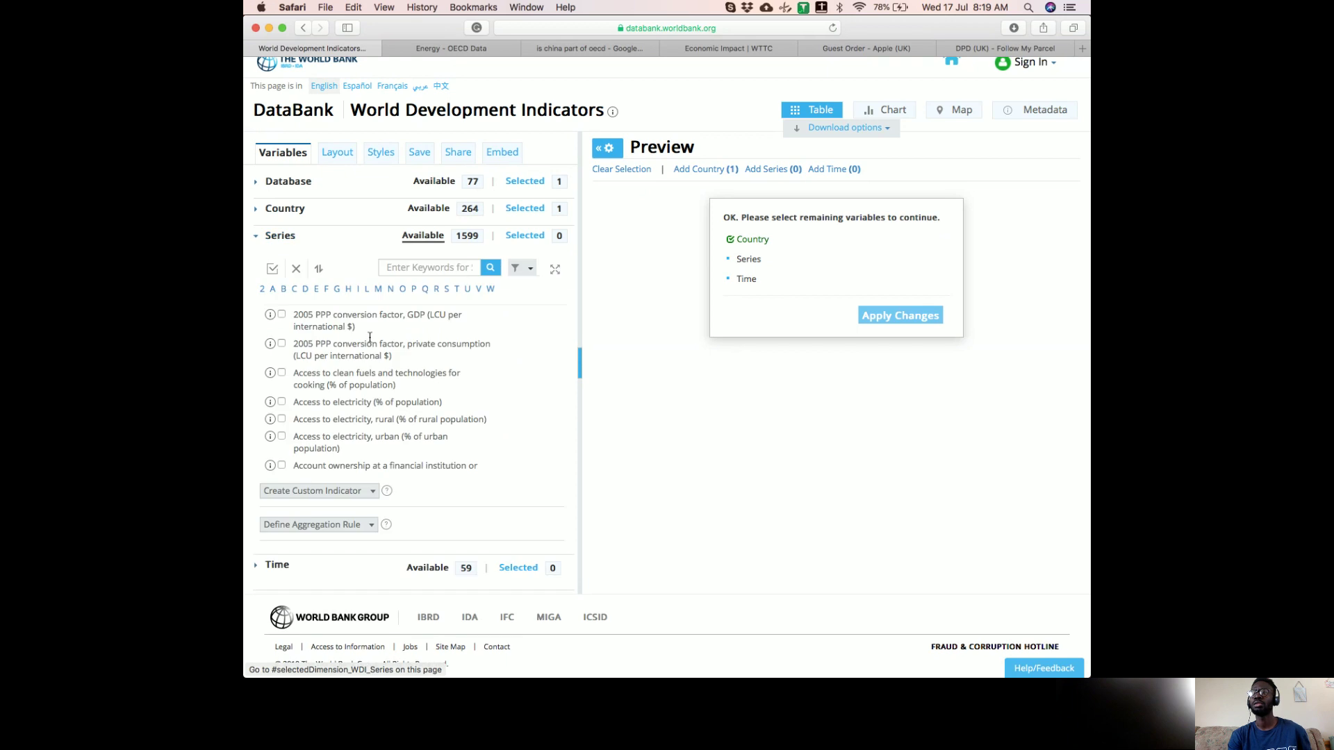
left_click(426, 268)
type("nuc")
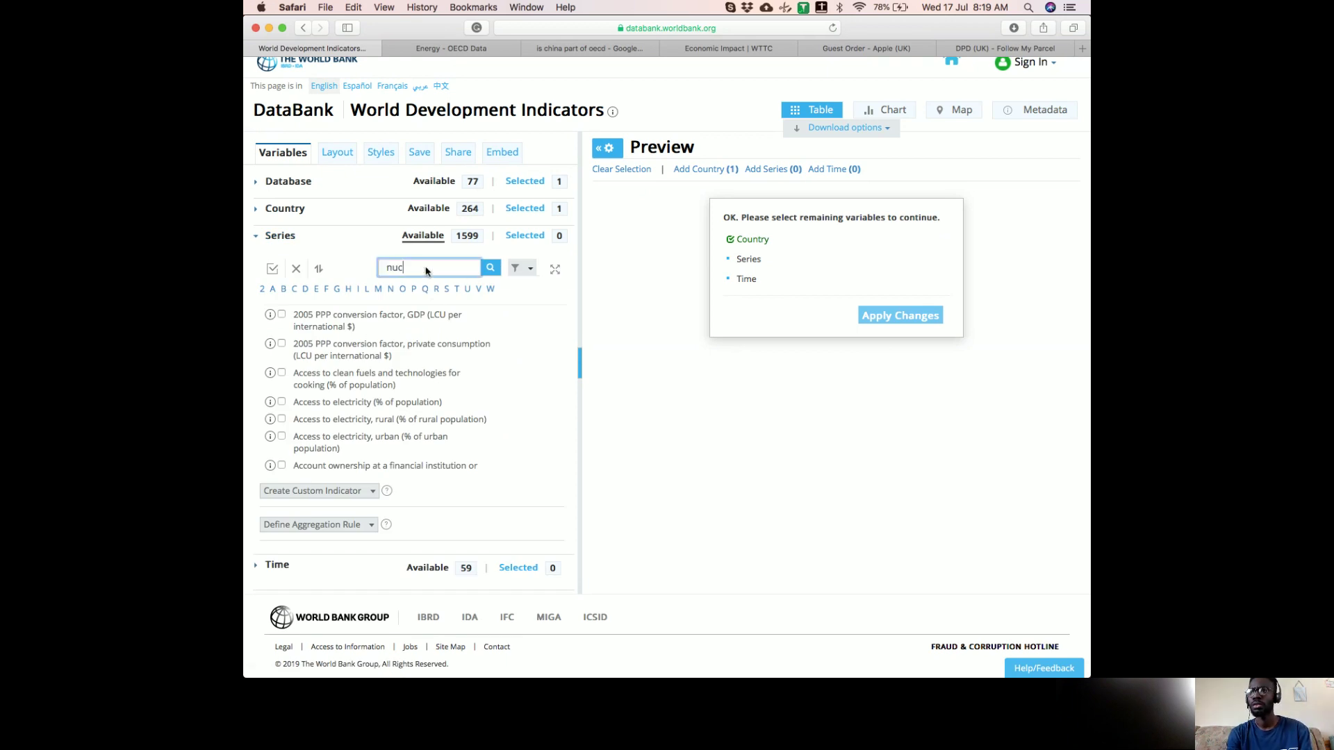
type("lear")
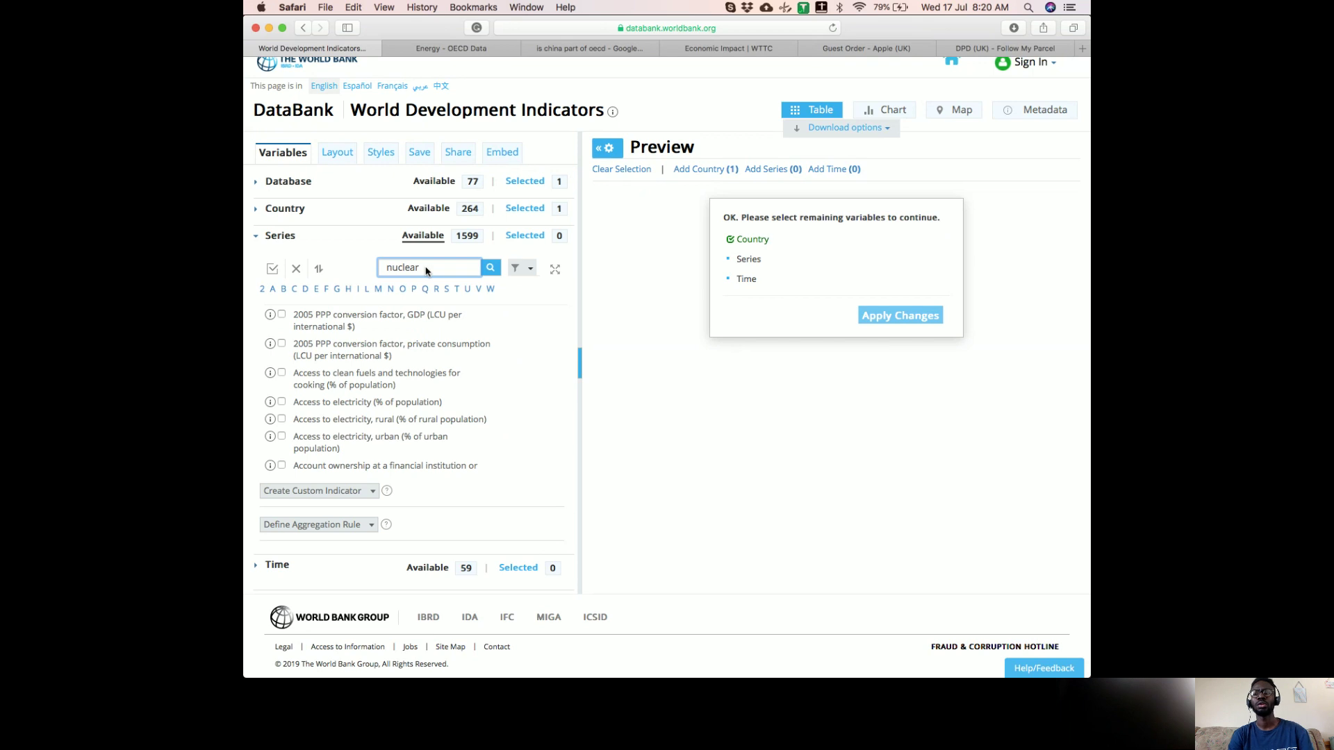
key("Return")
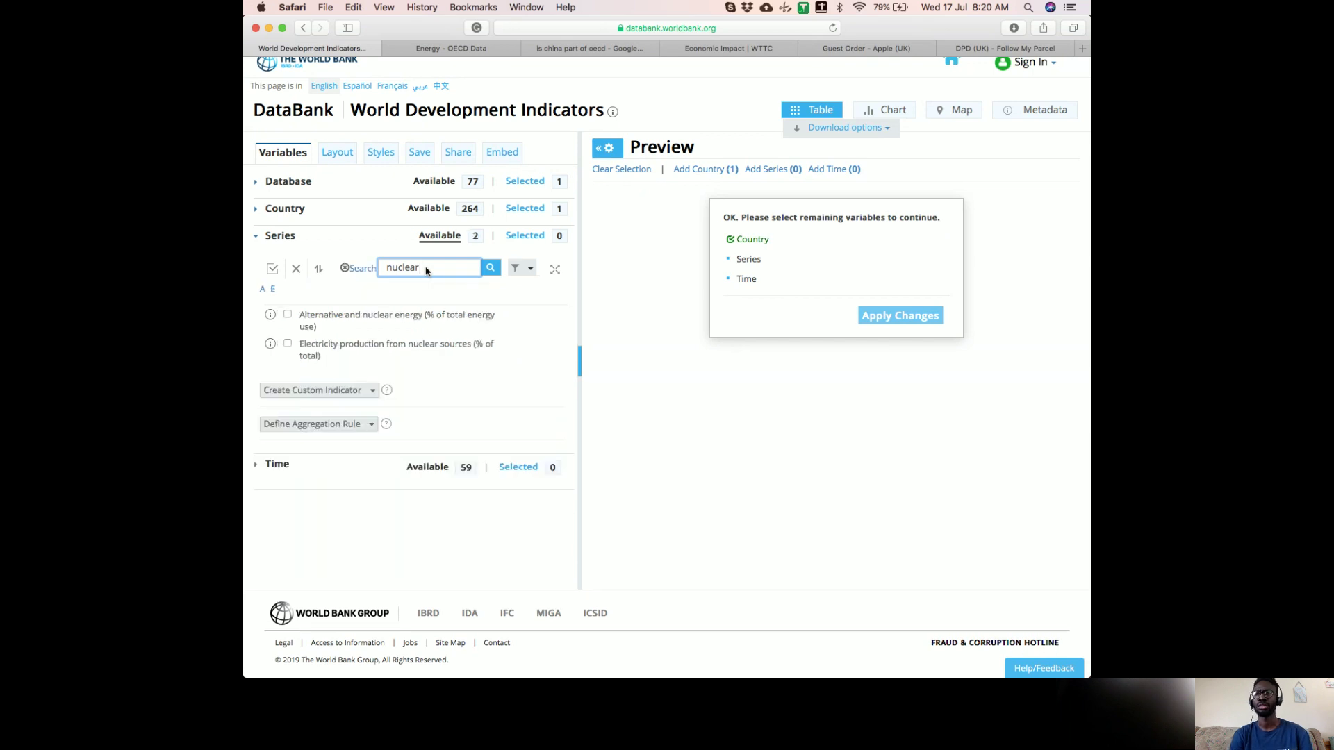
left_click(287, 345)
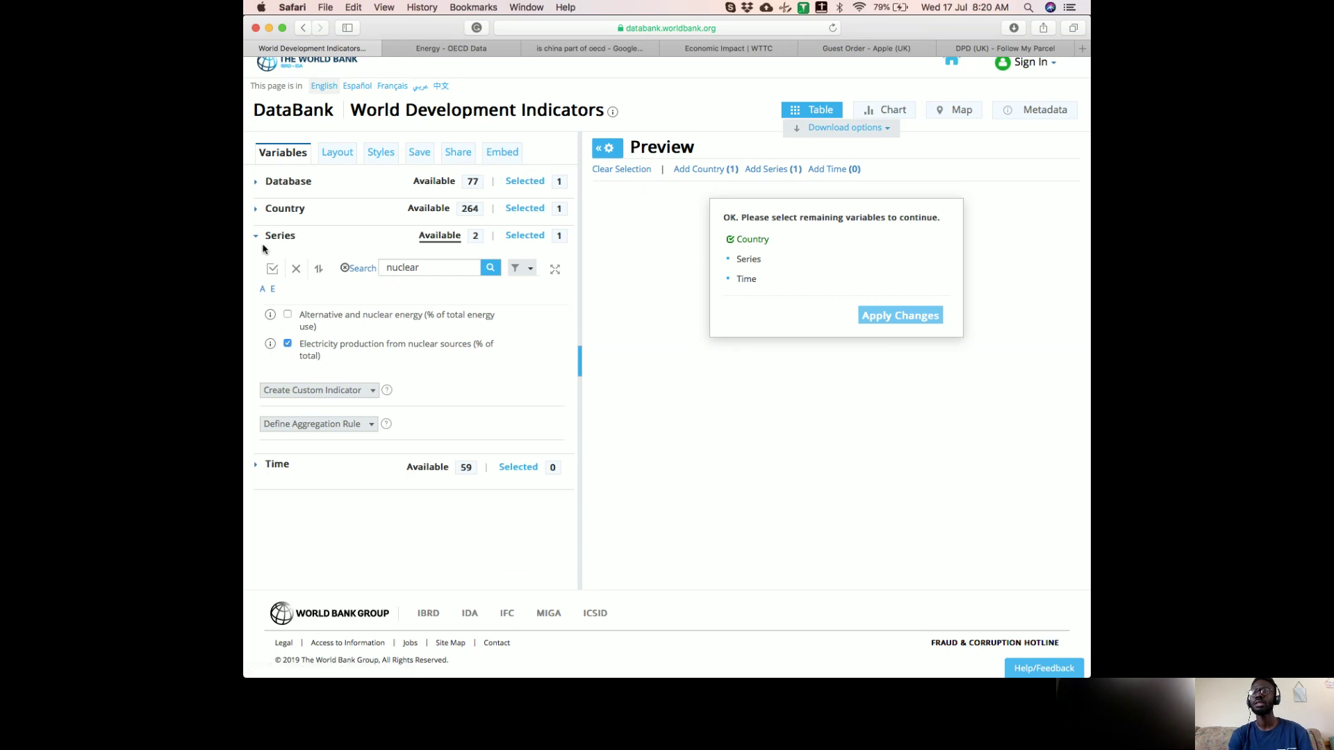
- Search the series for "GDP" and select CO2 emissions (kg per 2010 US$ of GDP)
double_click(403, 269)
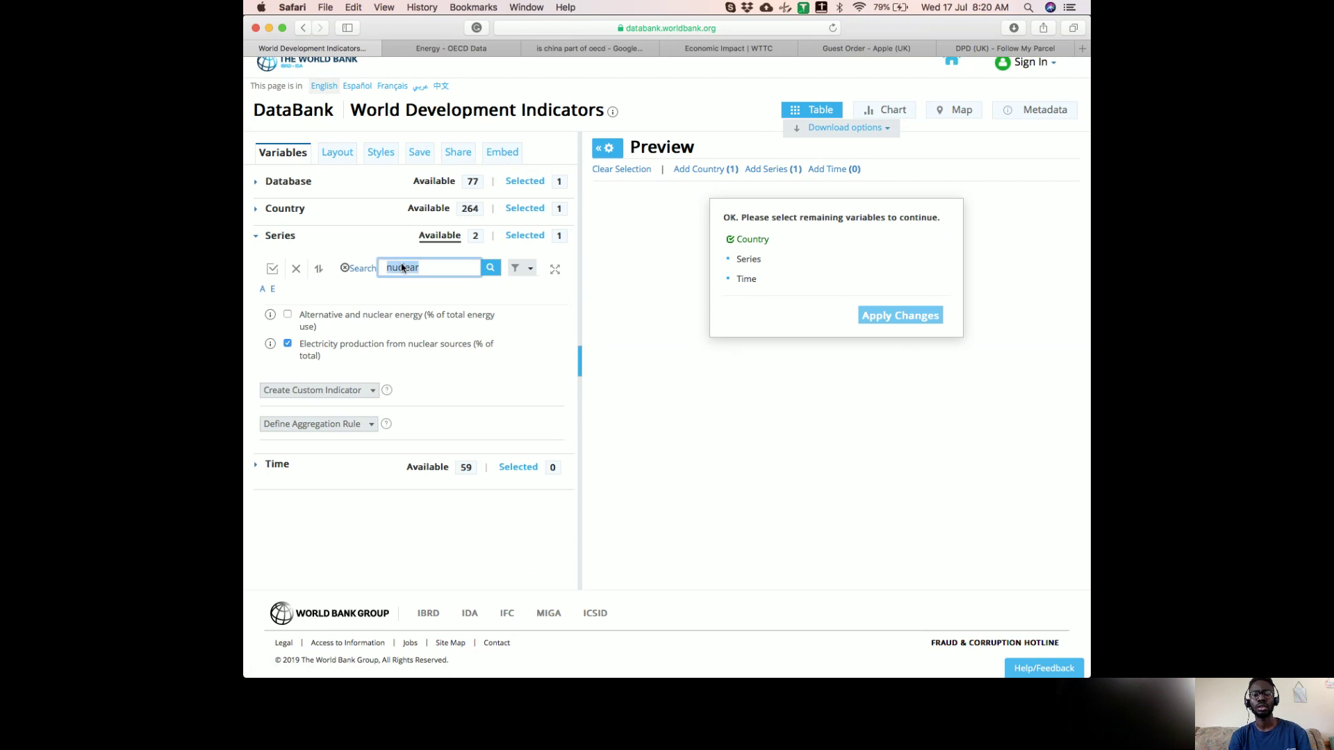
type("GD")
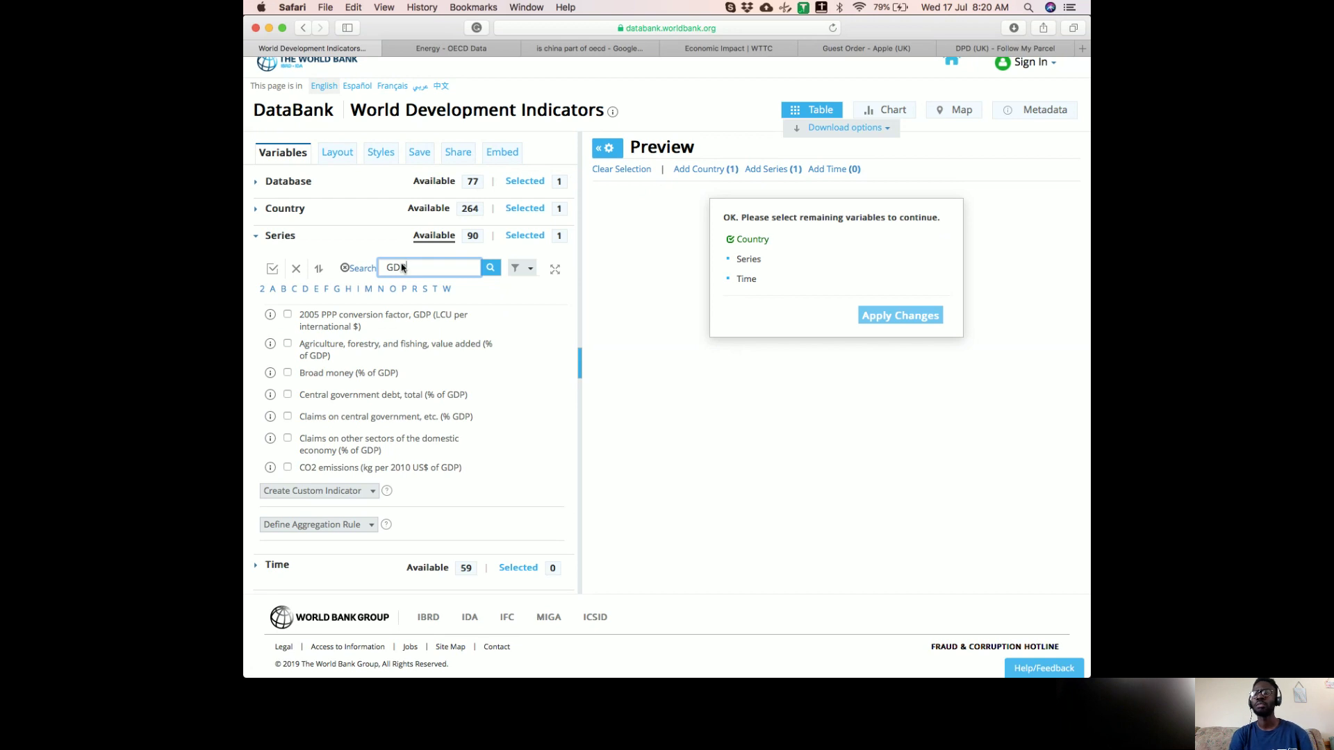
type("P")
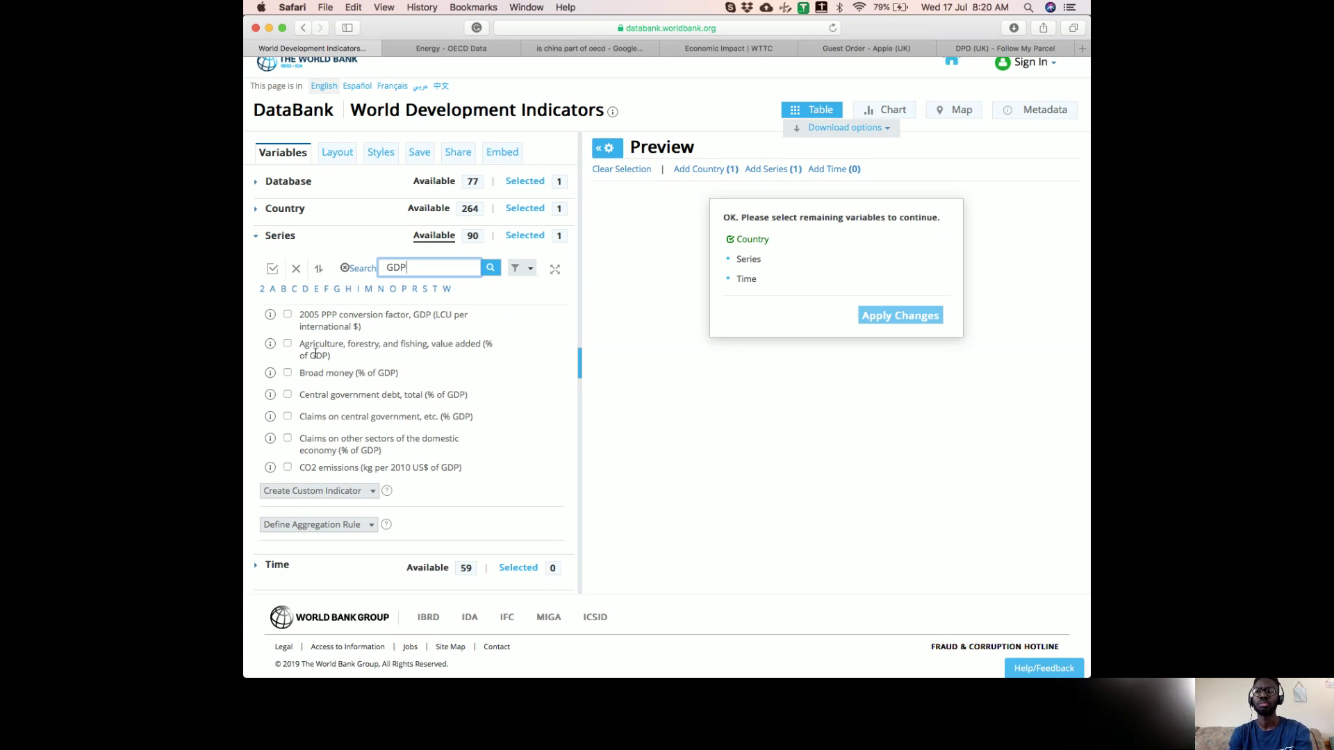
scroll(332, 379, "down", 3)
scroll(332, 379, "down", 2)
scroll(344, 380, "down", 2)
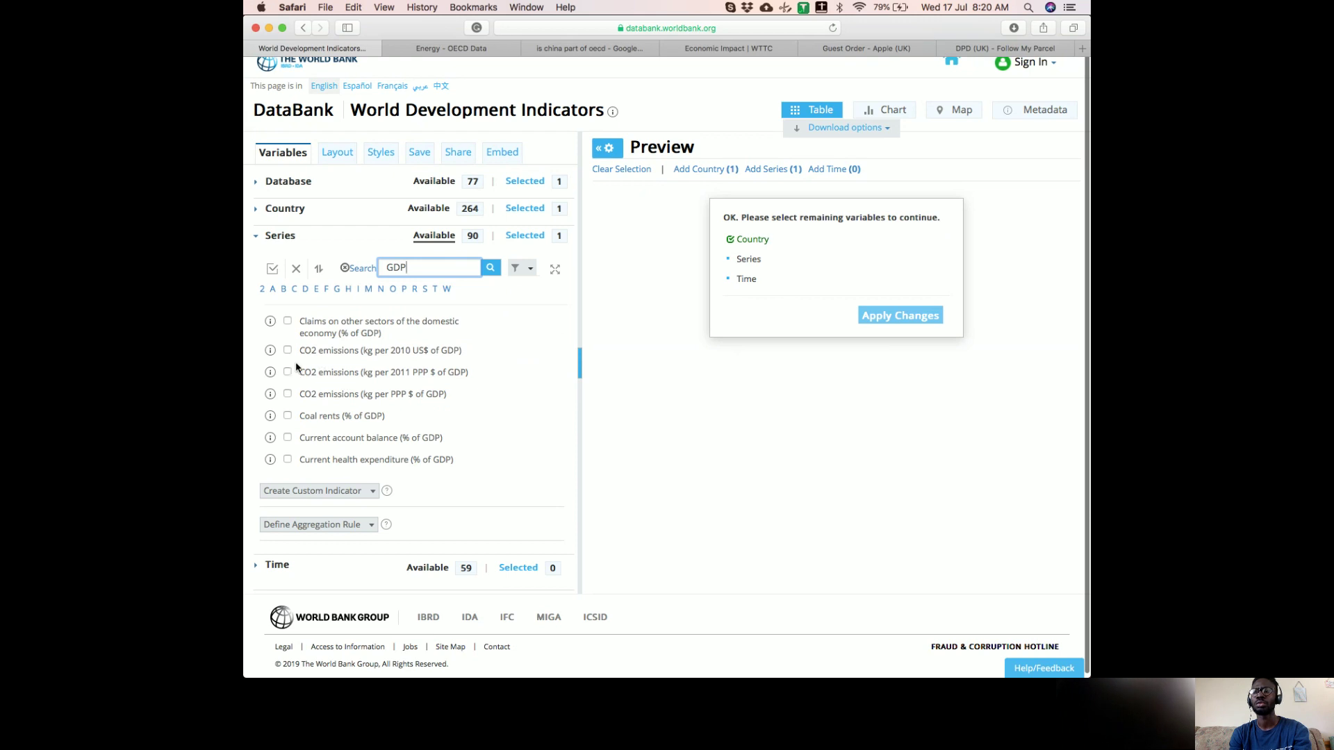
left_click(288, 351)
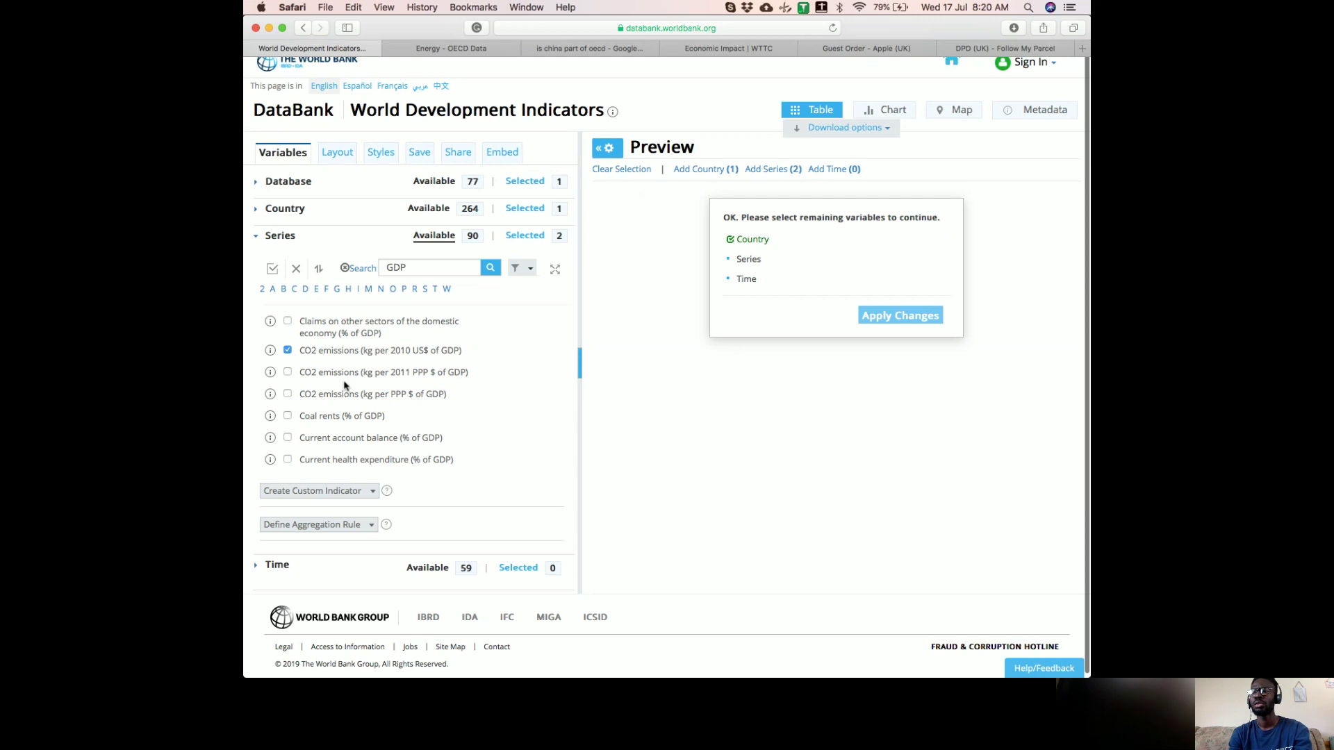
- Find GDP (constant 2010 US$) among the GDP-related series and add it to the selection
scroll(345, 386, "down", 1)
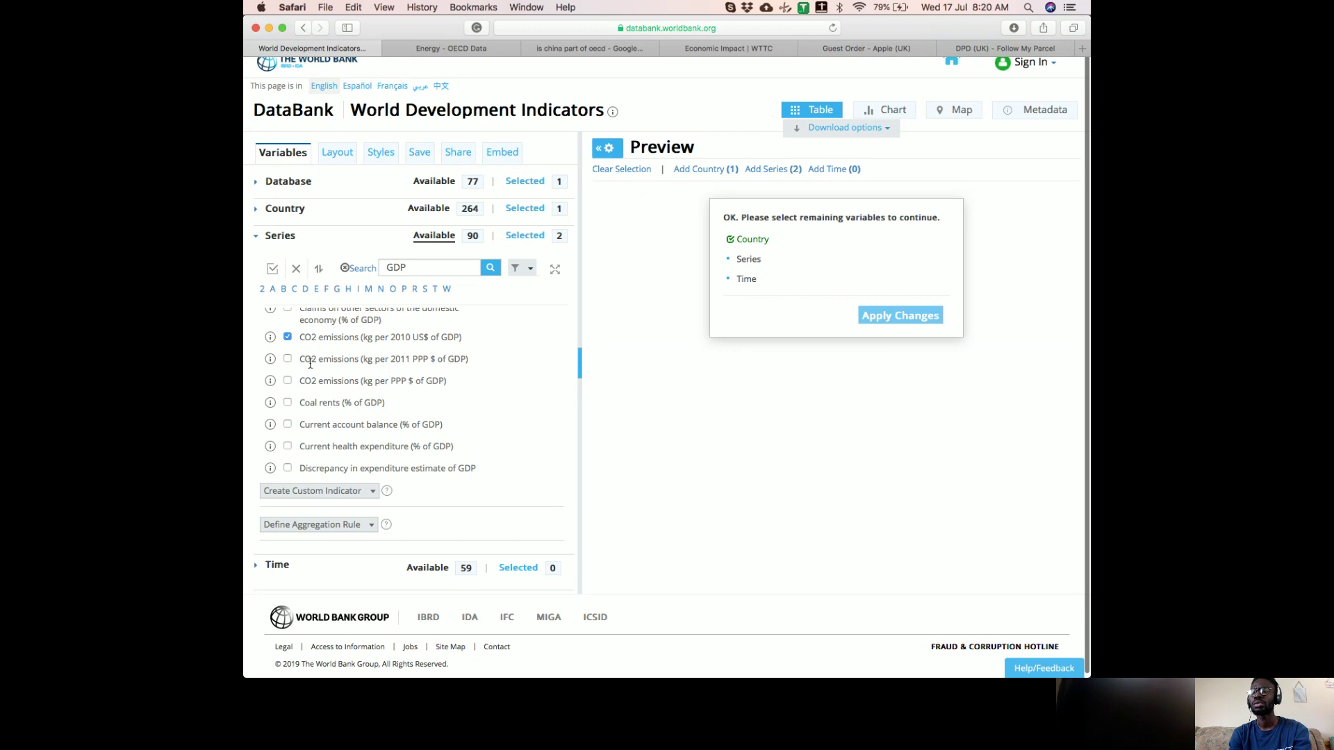
scroll(310, 363, "down", 3)
scroll(310, 362, "up", 4)
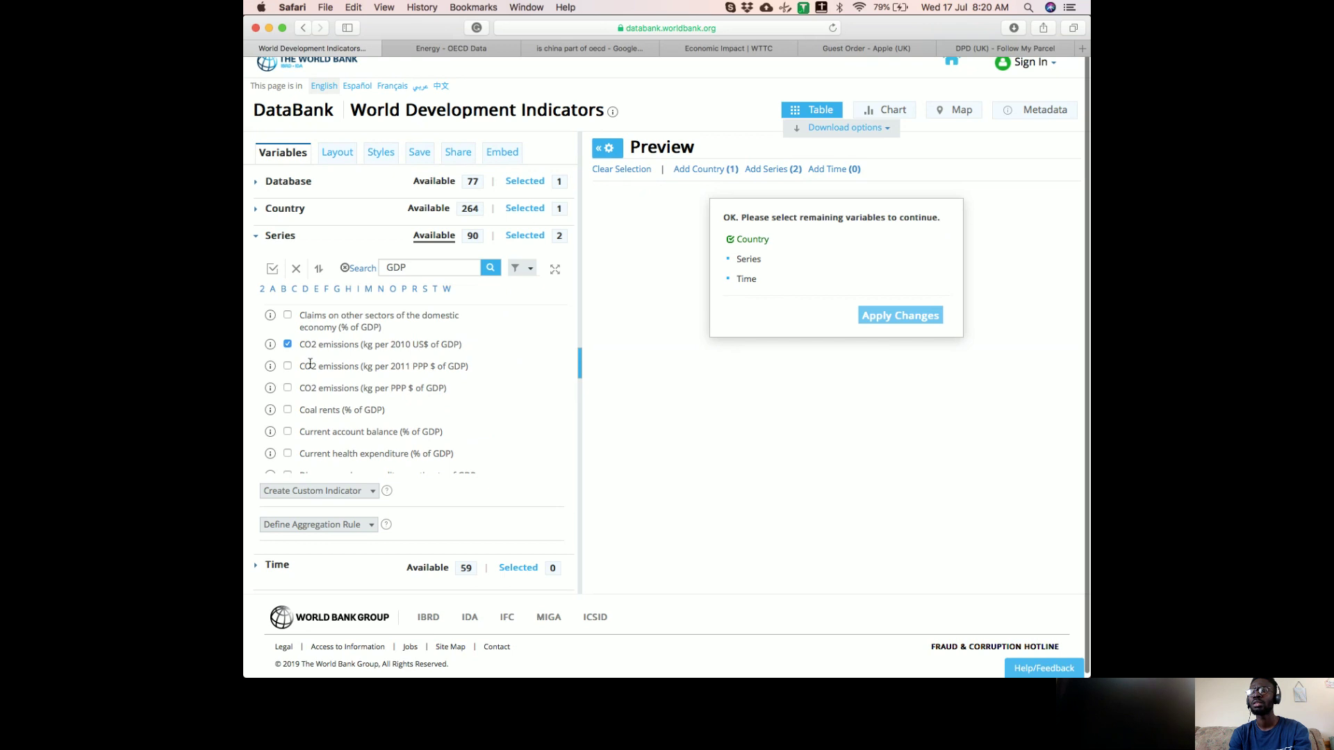
scroll(311, 394, "up", 3)
scroll(311, 394, "down", 3)
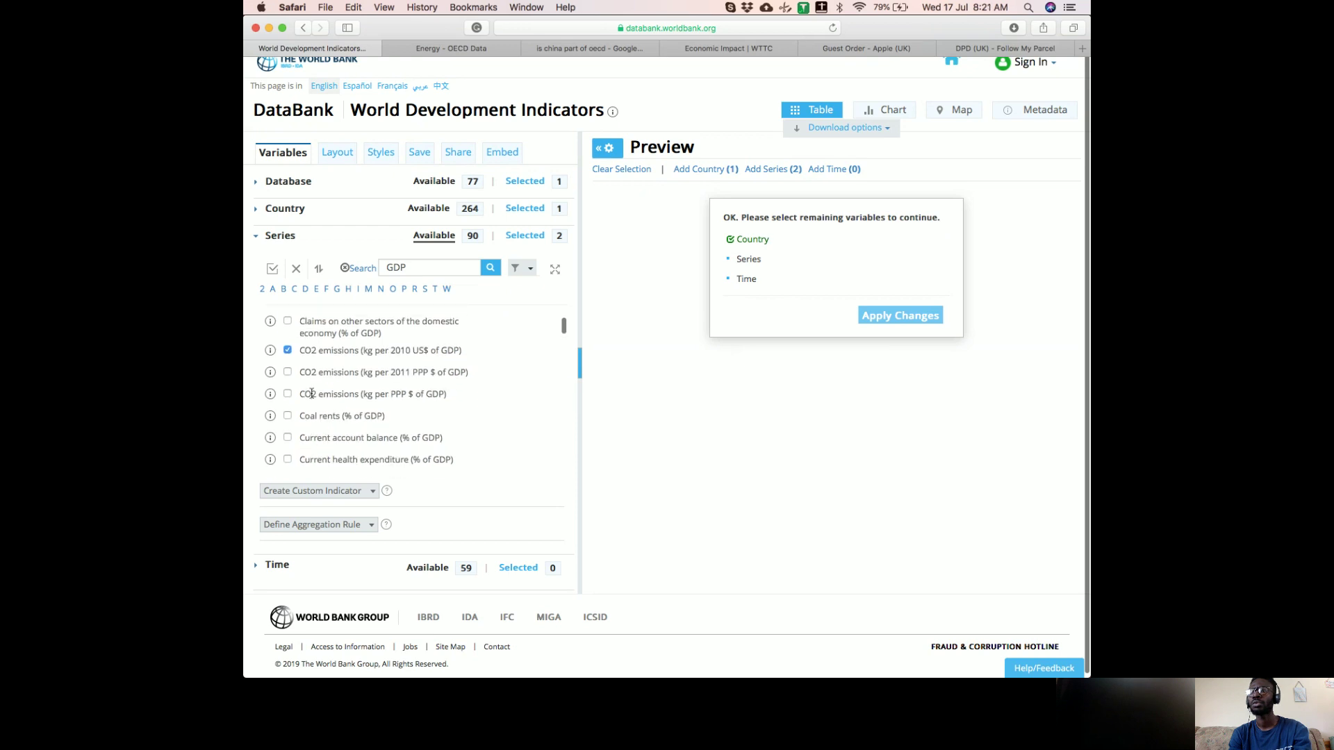
scroll(311, 393, "down", 1)
scroll(311, 394, "down", 5)
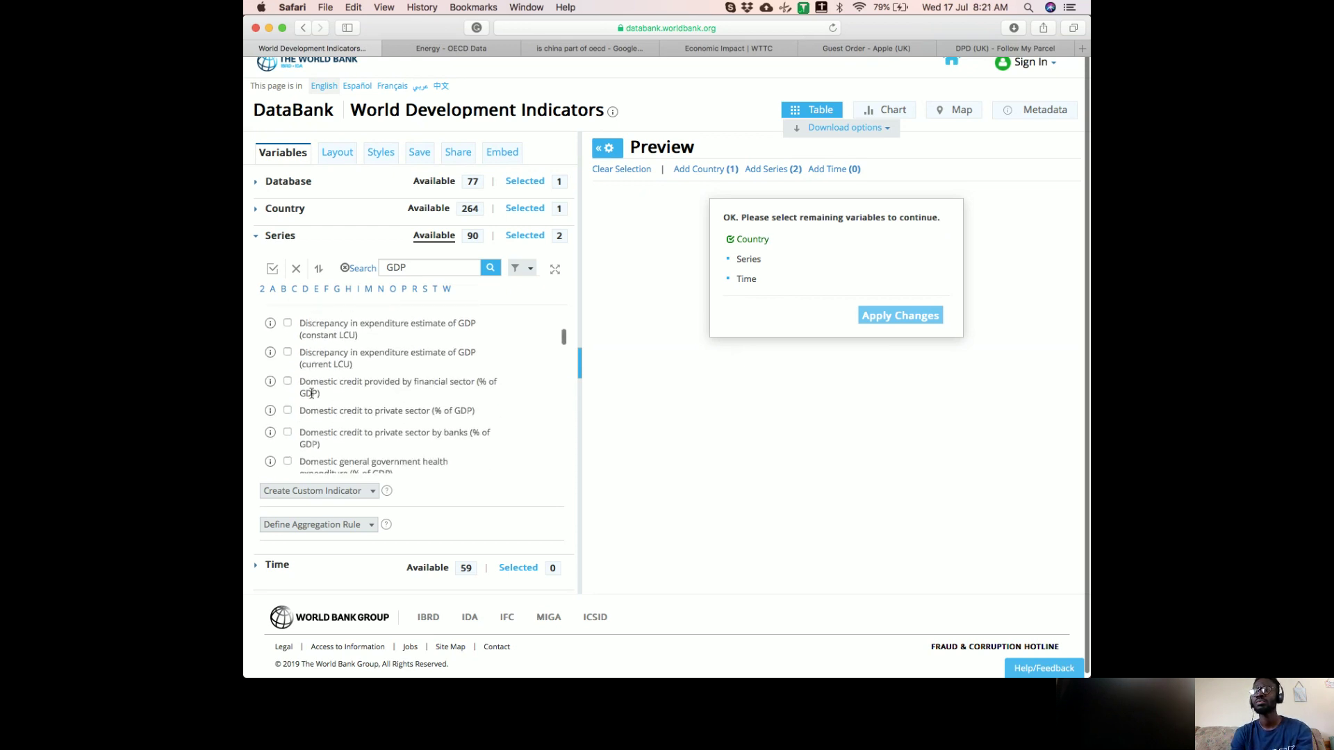
scroll(311, 394, "down", 4)
scroll(311, 394, "down", 3)
scroll(311, 391, "up", 4)
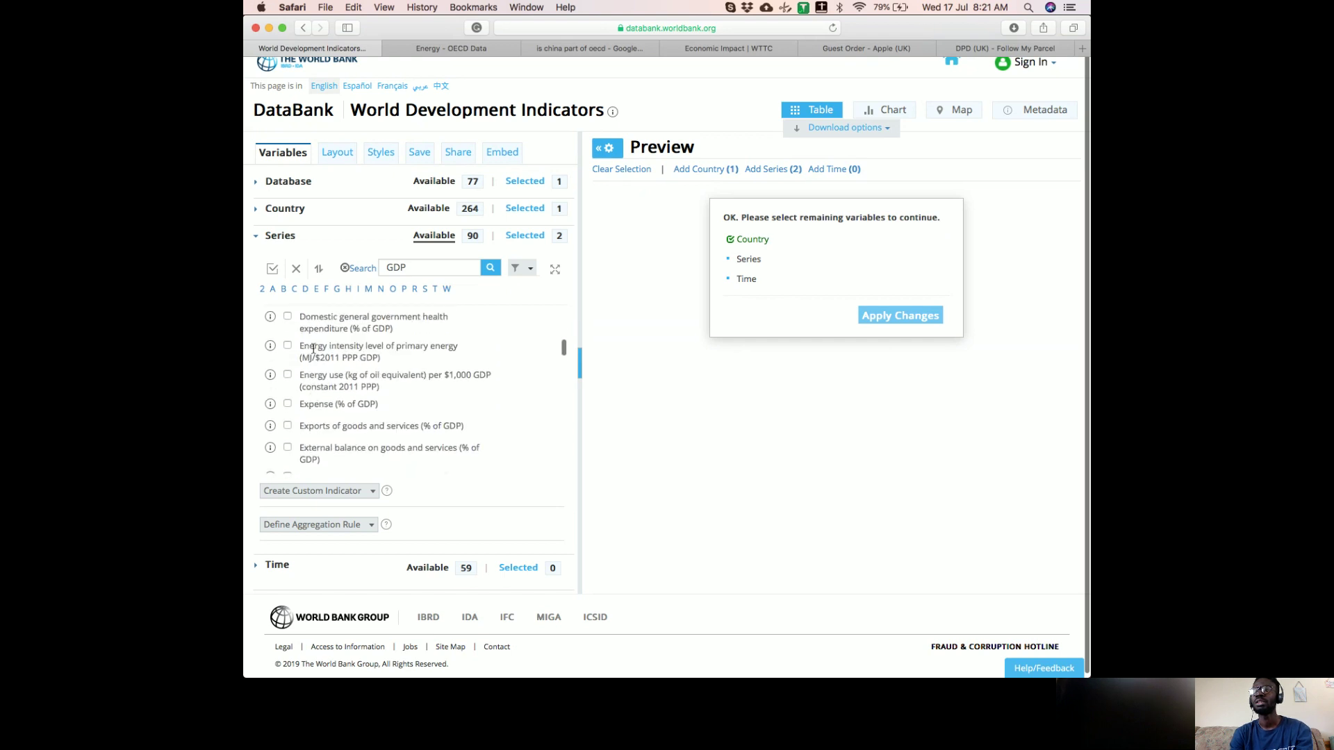
scroll(312, 358, "down", 2)
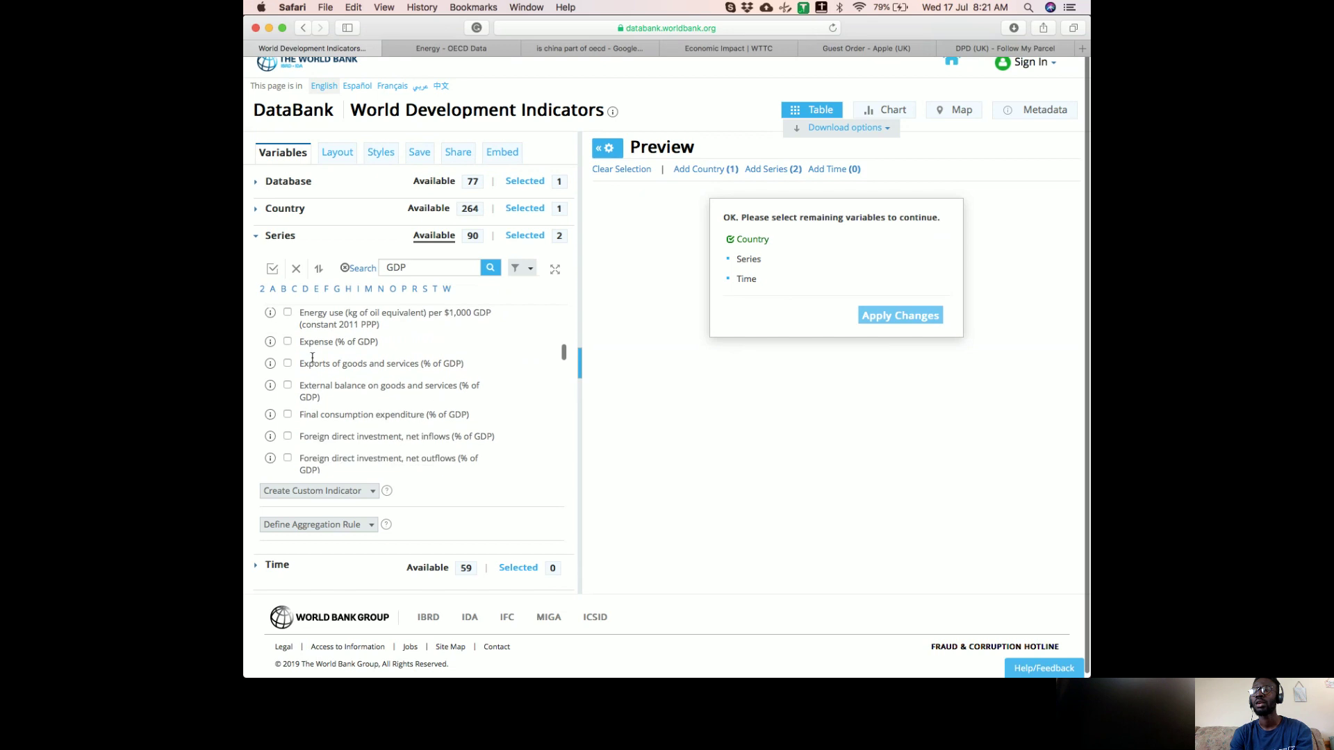
scroll(311, 357, "down", 4)
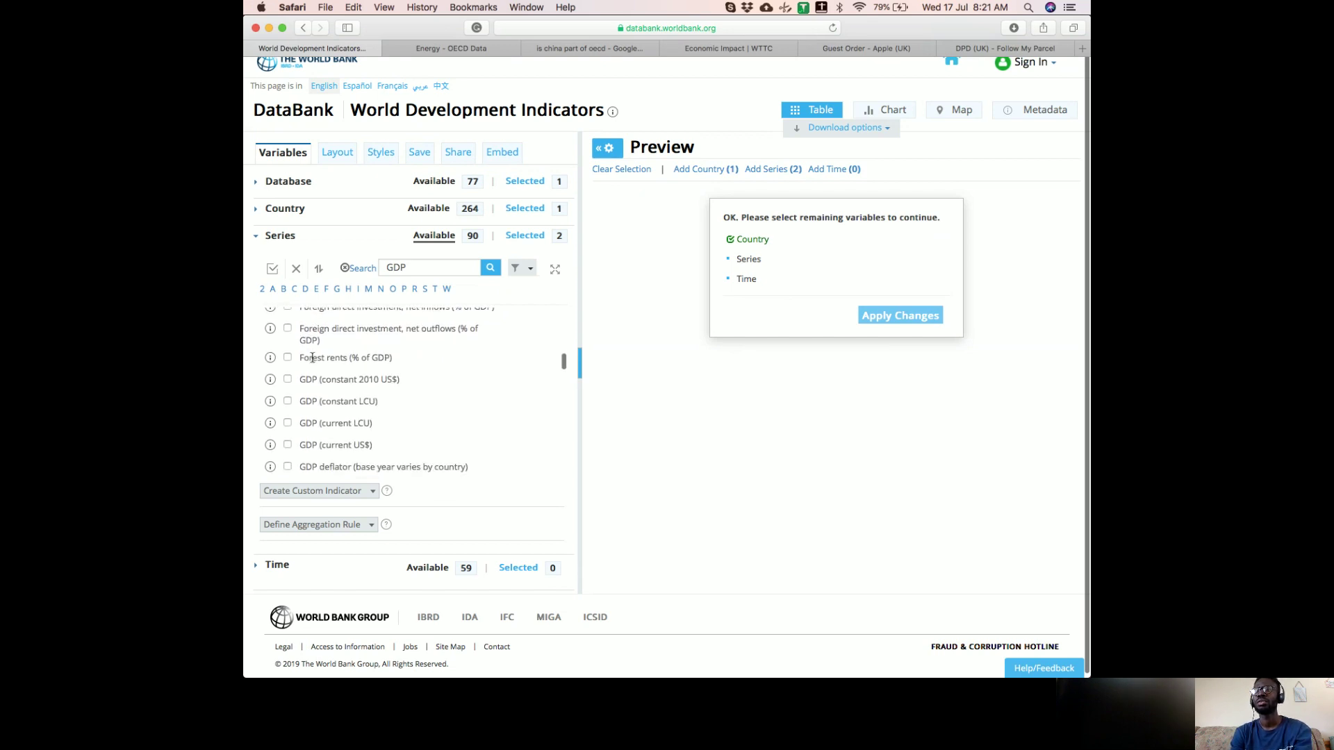
left_click(288, 380)
- Add GDP growth (annual %) and GDP per capita growth (annual %) to the selected series
scroll(338, 399, "down", 1)
scroll(321, 419, "down", 1)
scroll(319, 415, "down", 1)
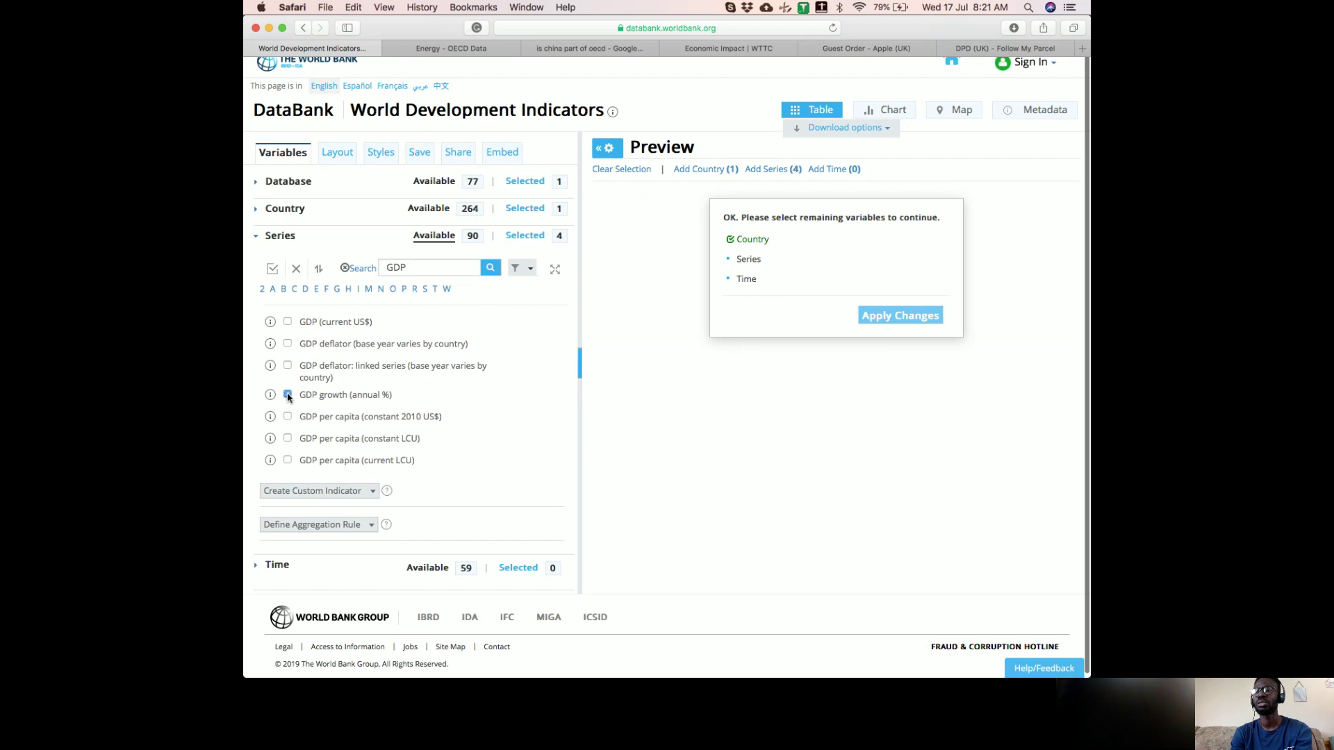
scroll(372, 455, "down", 1)
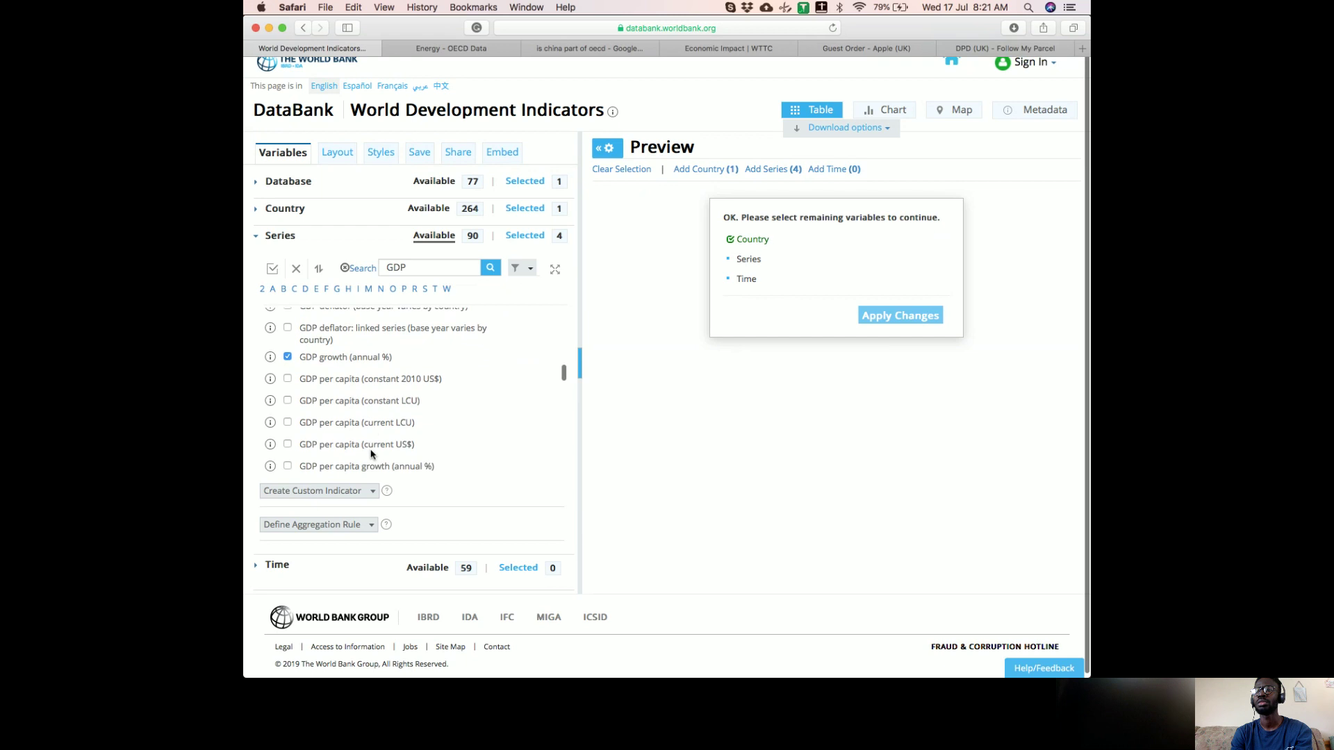
scroll(371, 454, "down", 1)
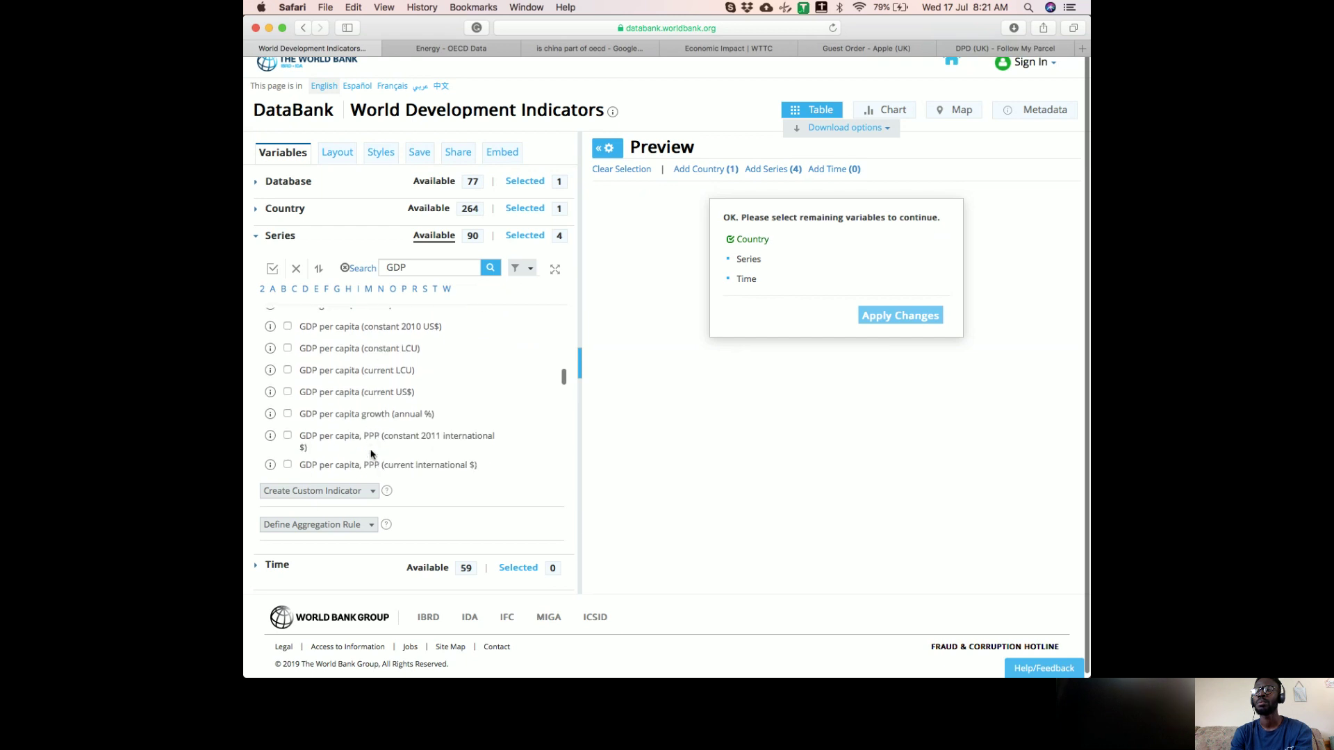
scroll(372, 454, "down", 1)
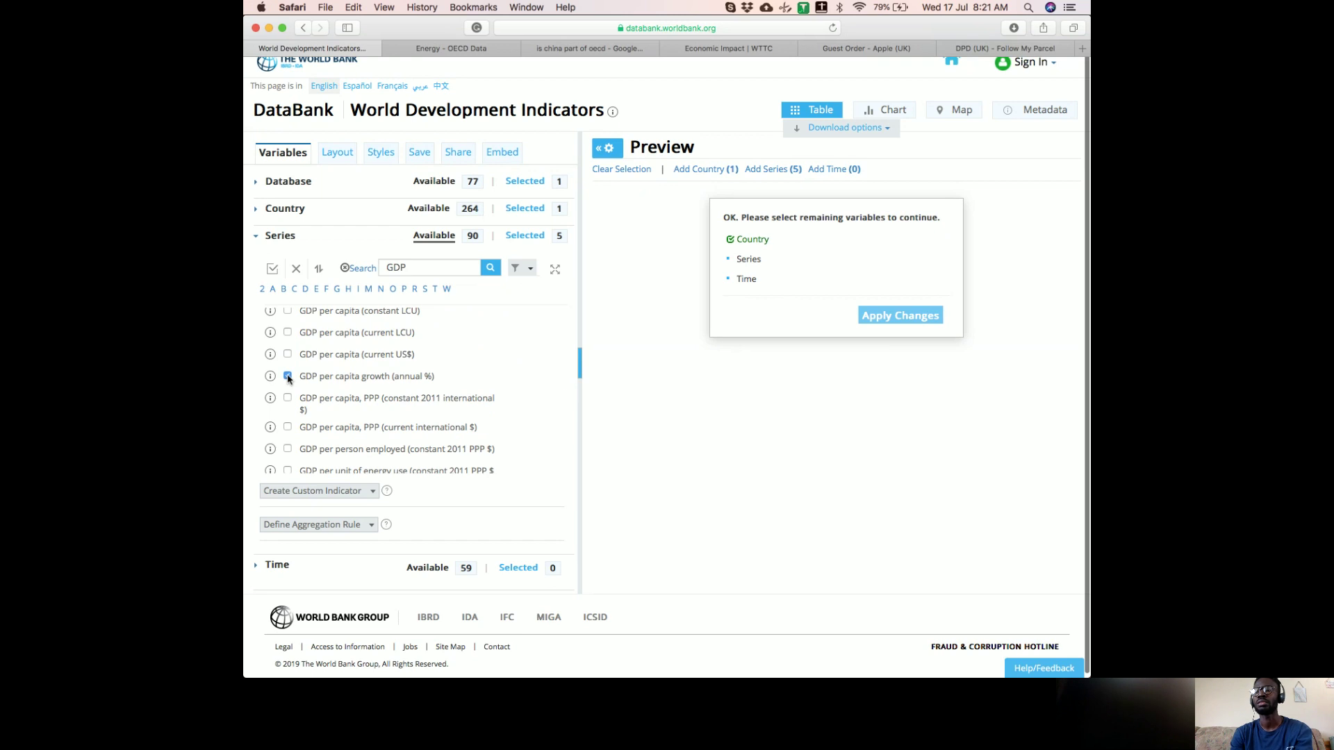
- Examine the remaining GDP-related series through to the end of the search results
scroll(351, 387, "down", 2)
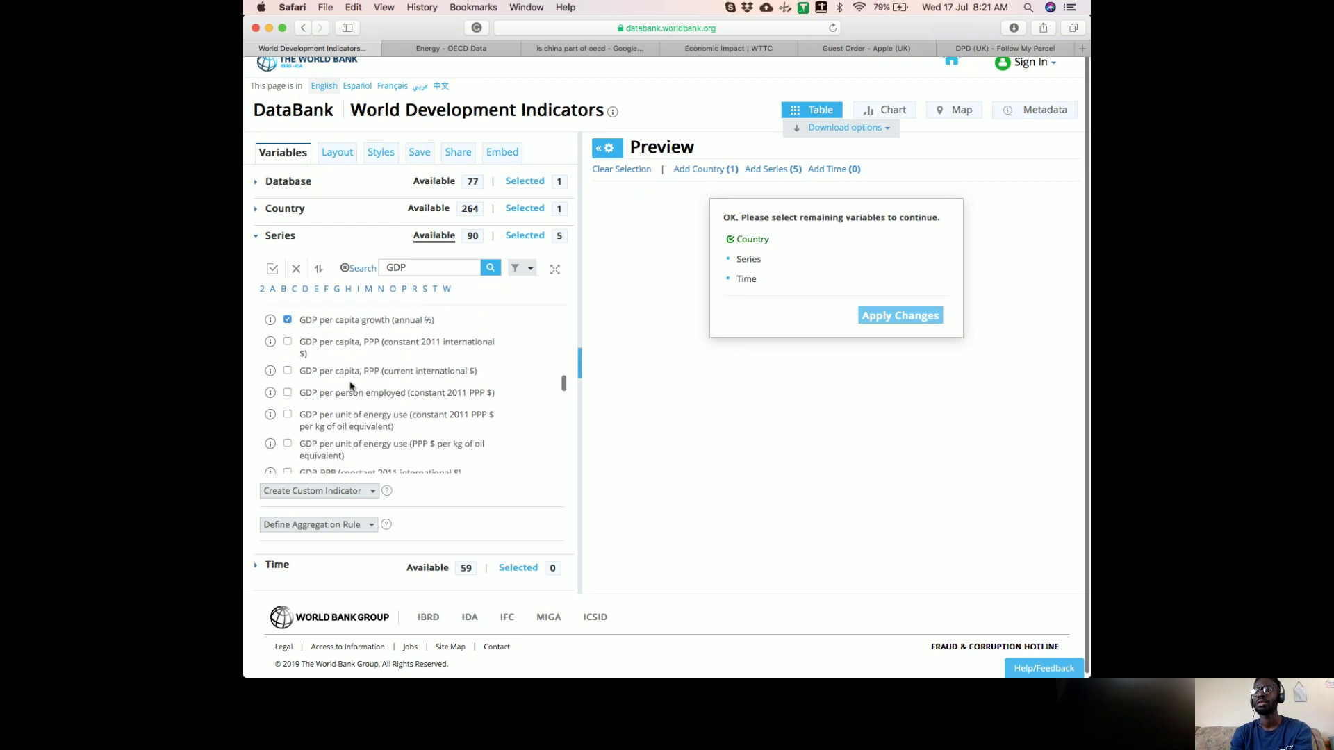
scroll(350, 386, "down", 10)
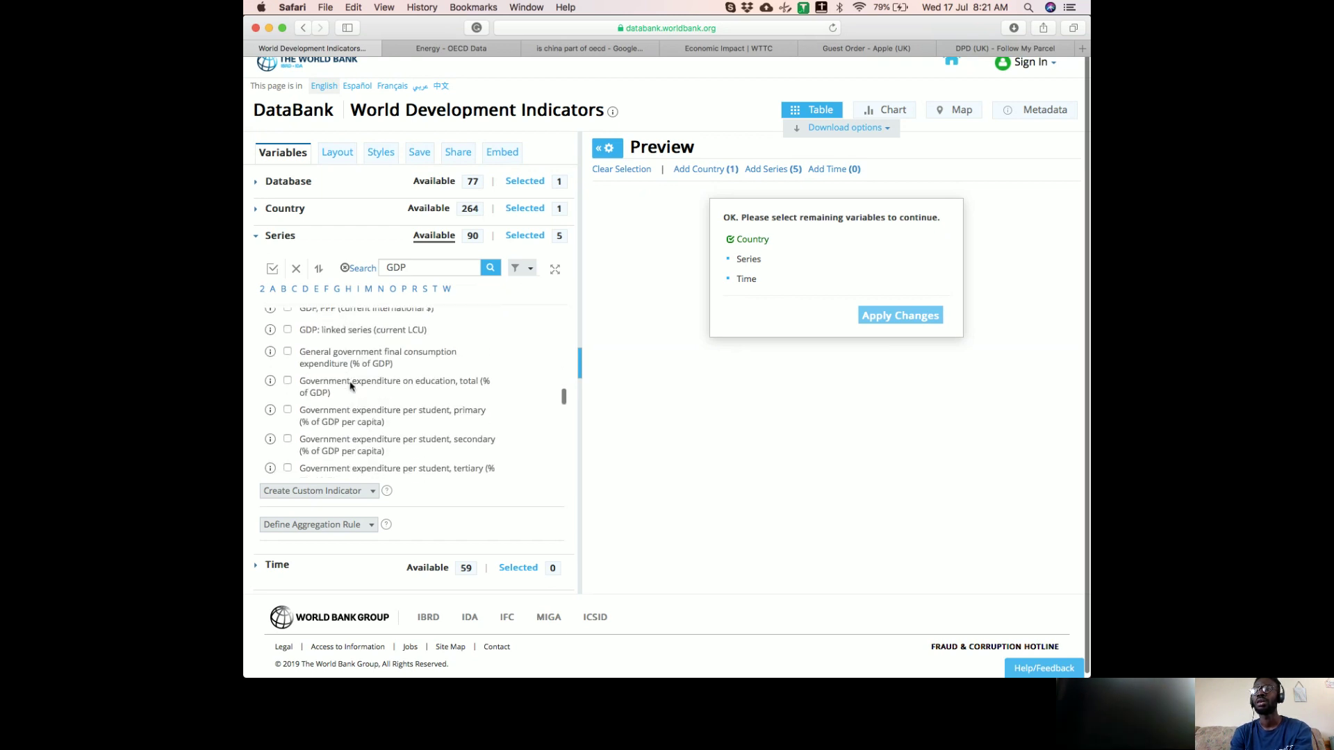
scroll(351, 387, "down", 8)
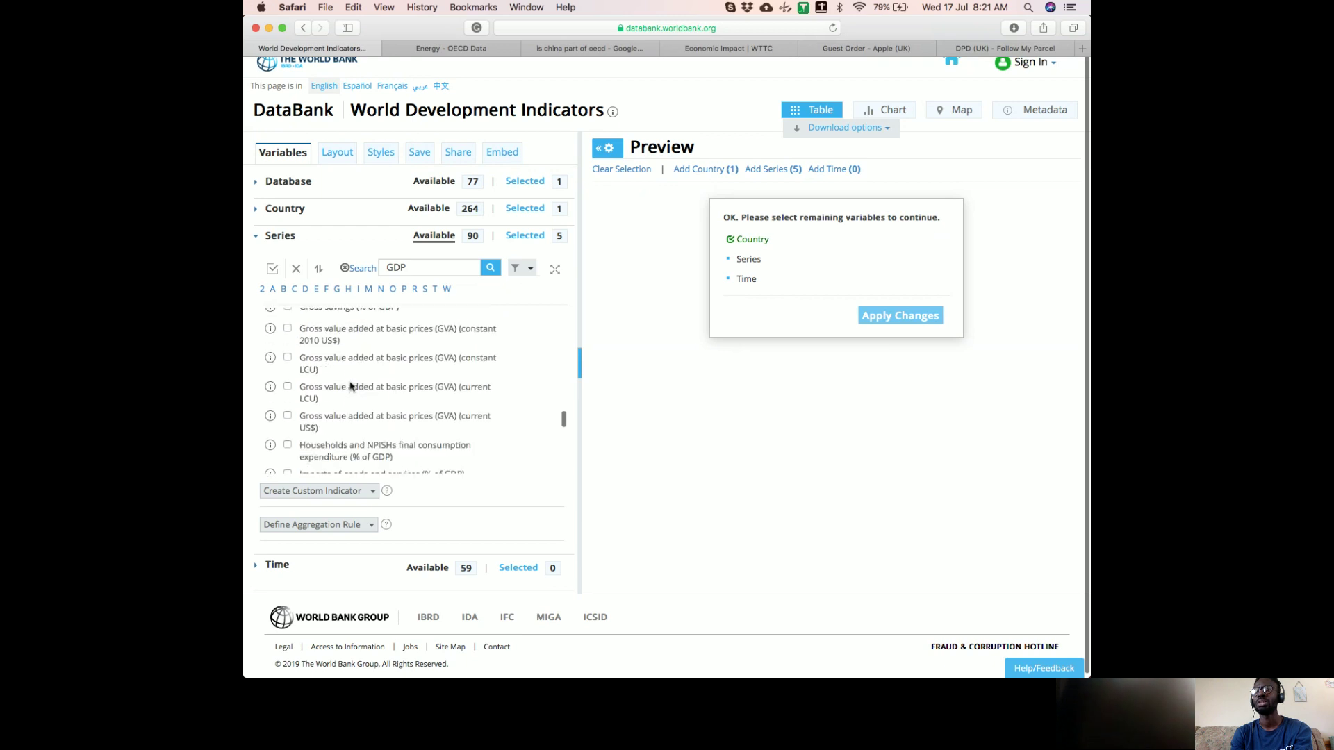
scroll(351, 386, "down", 5)
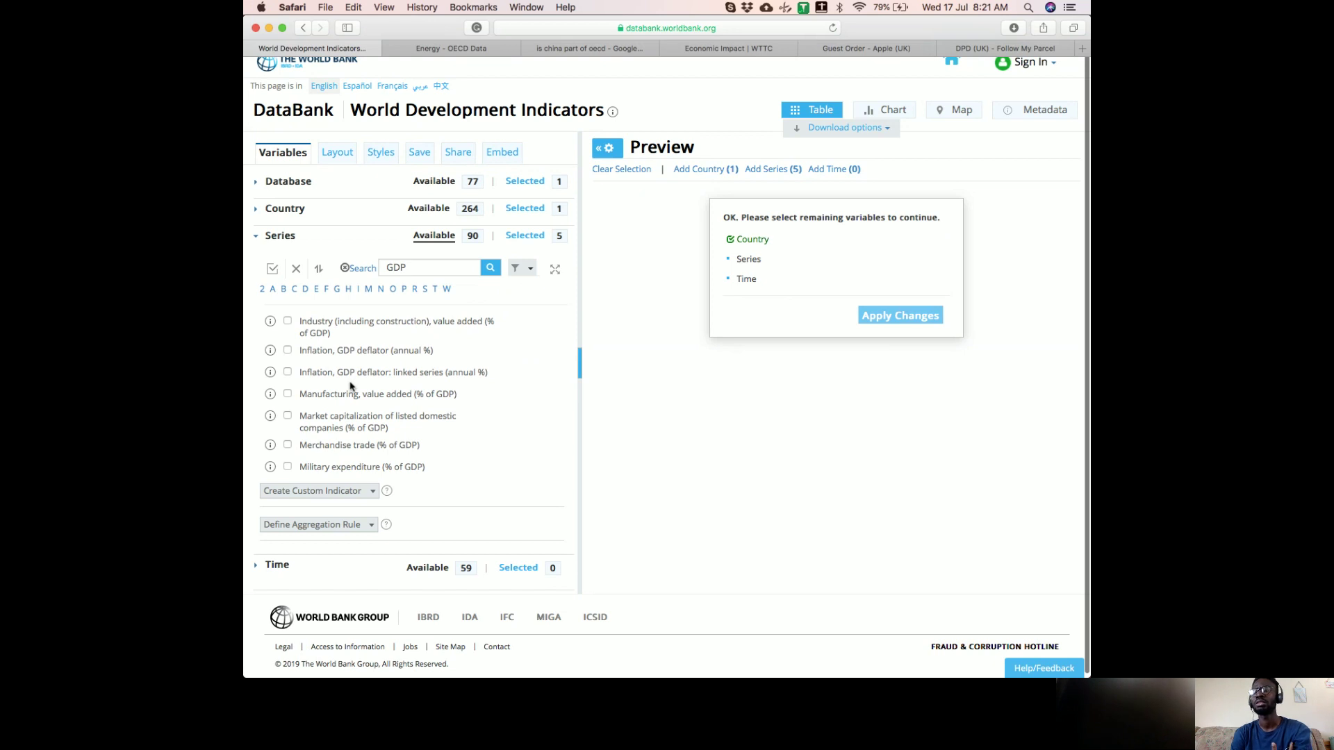
scroll(351, 387, "down", 5)
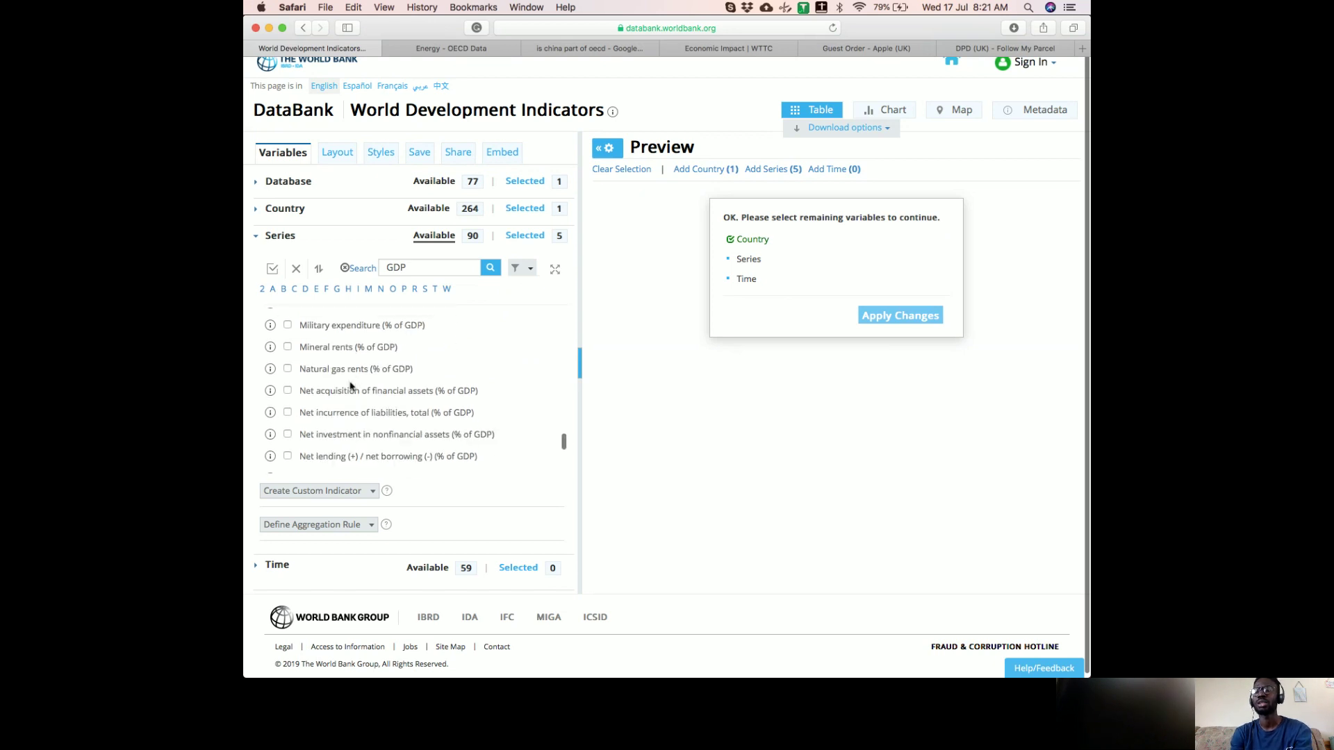
scroll(351, 387, "down", 3)
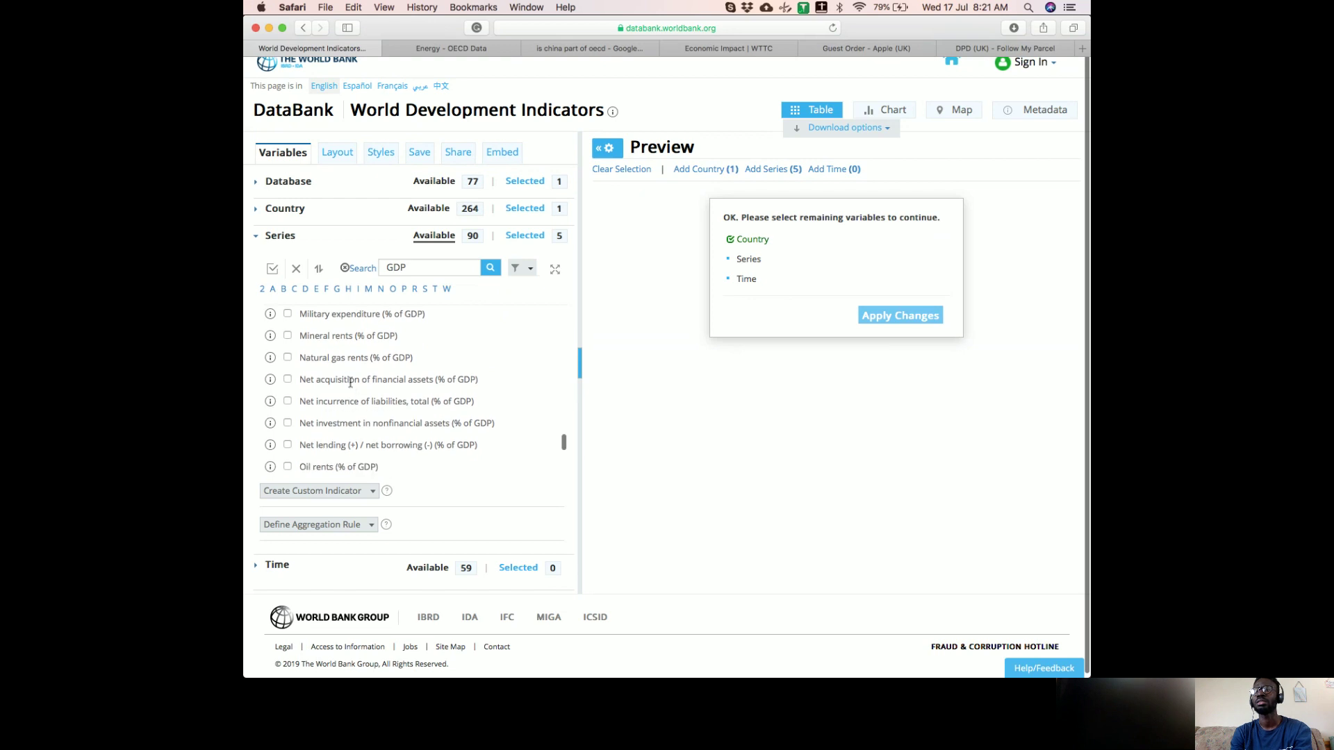
scroll(351, 387, "down", 2)
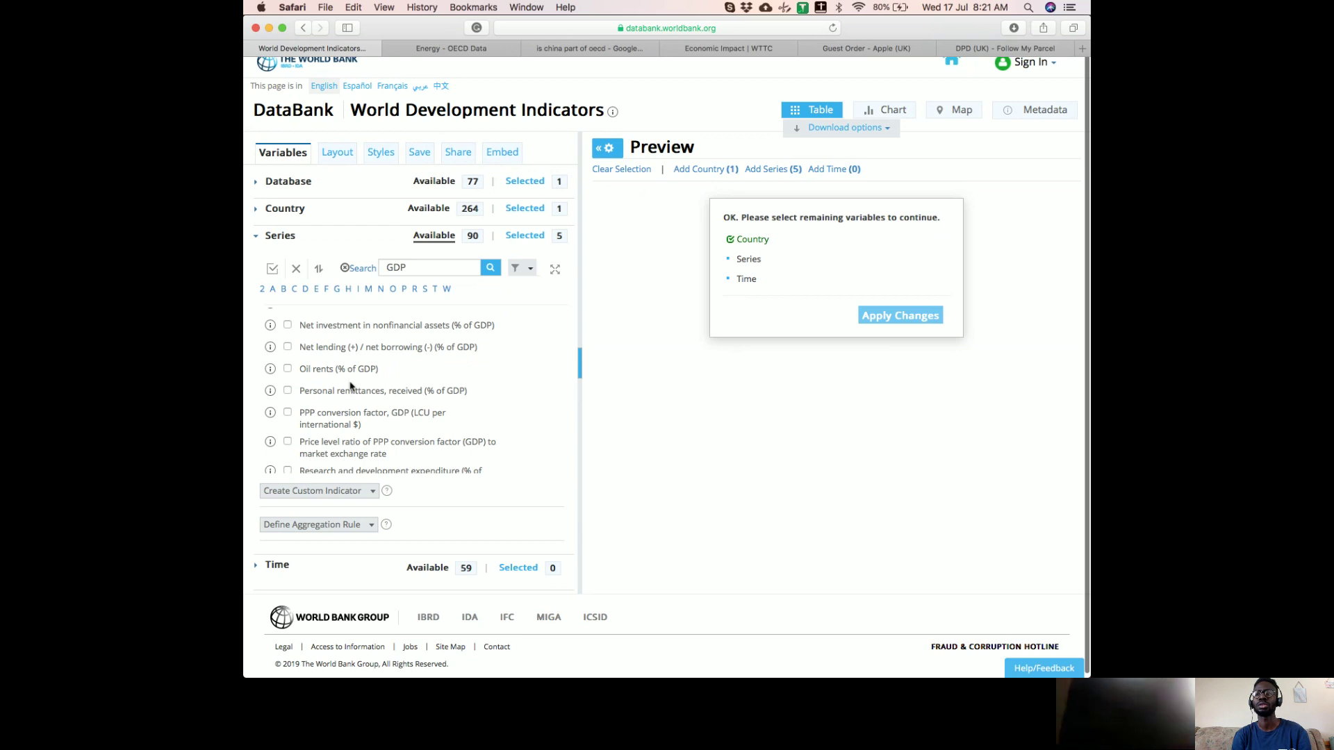
scroll(350, 386, "down", 5)
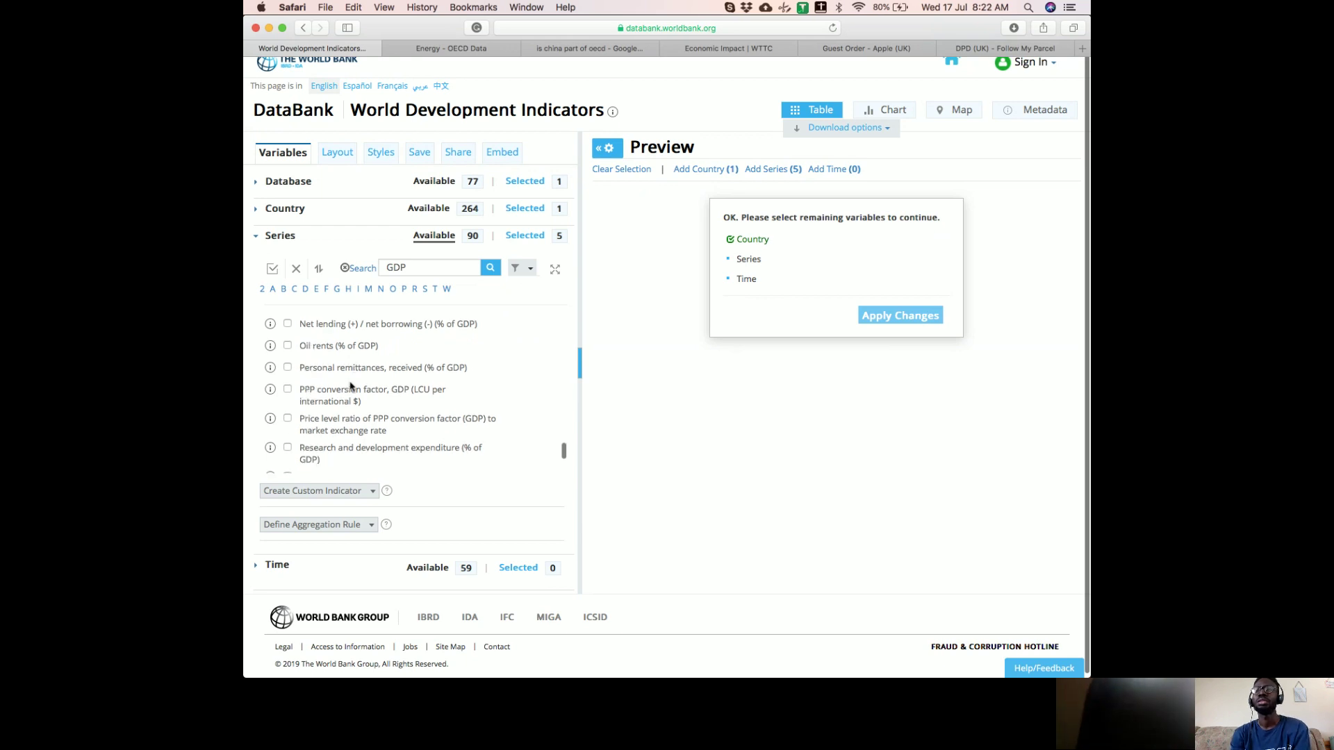
scroll(351, 382, "down", 3)
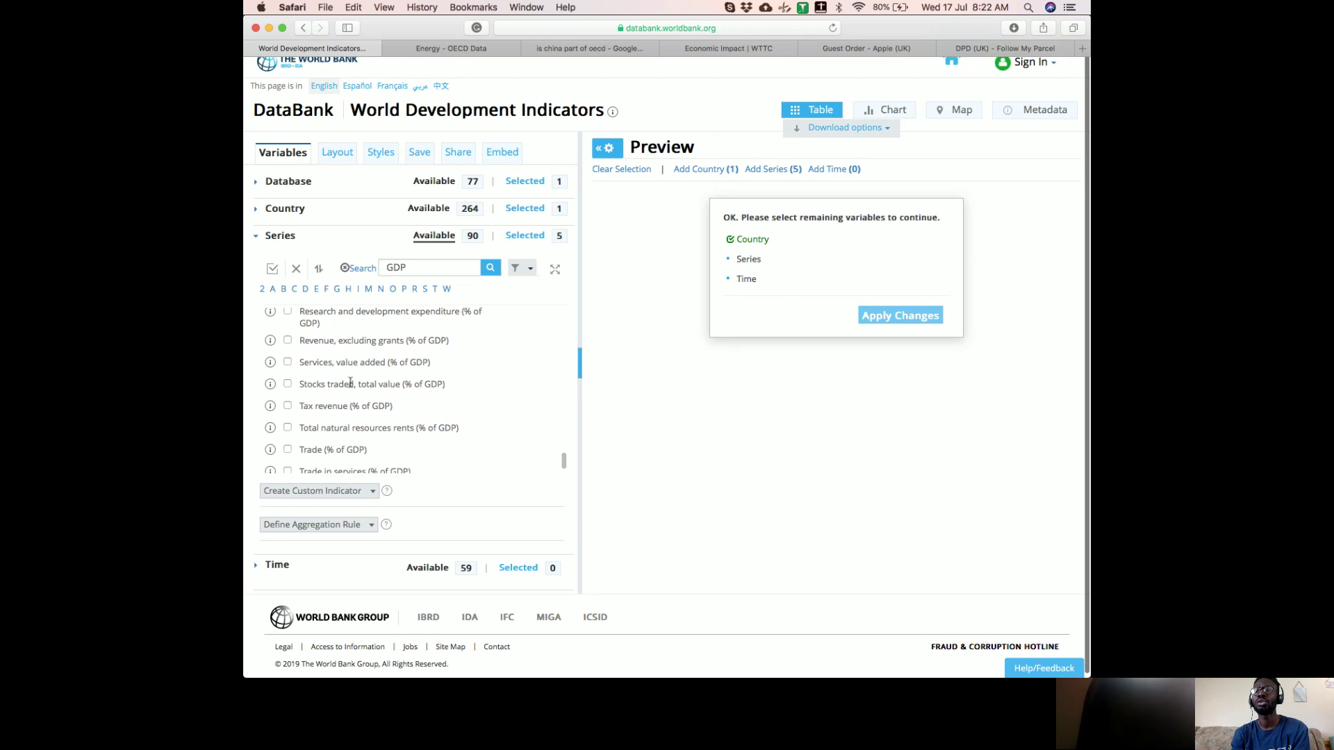
scroll(350, 384, "down", 3)
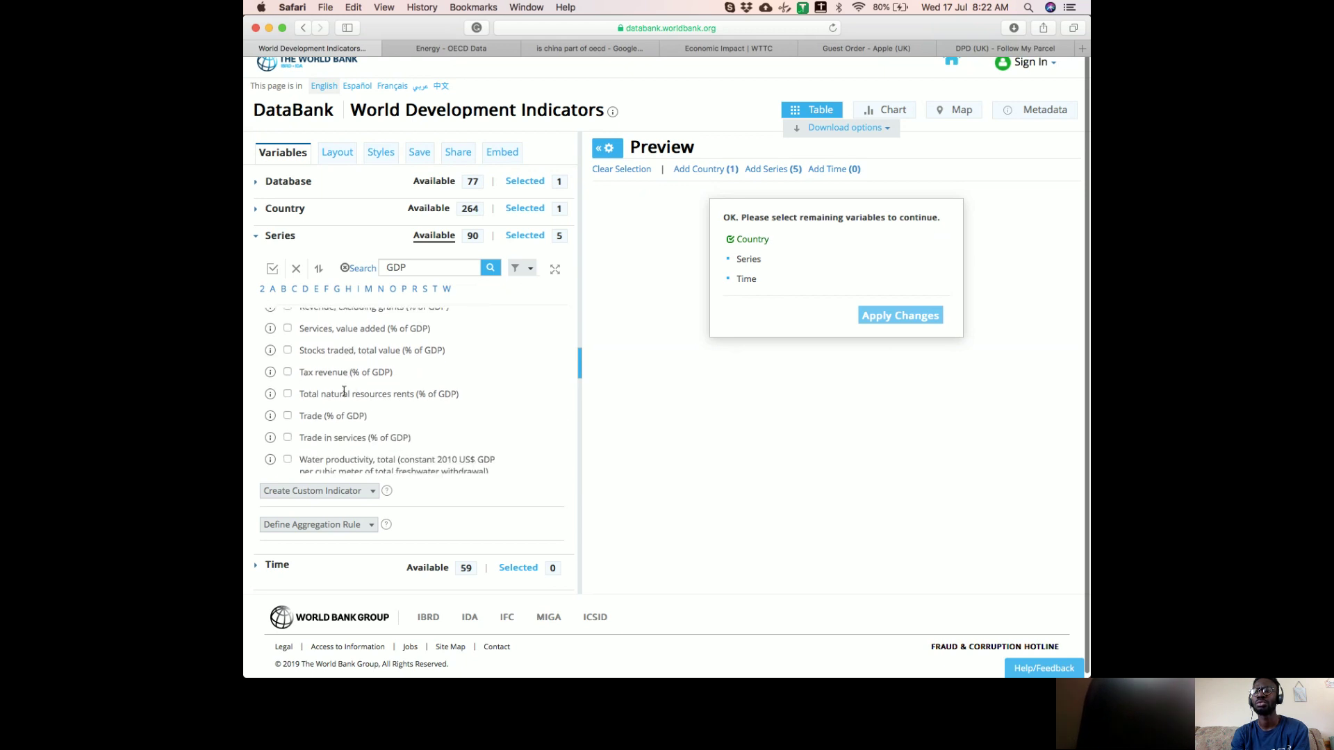
scroll(296, 391, "down", 1)
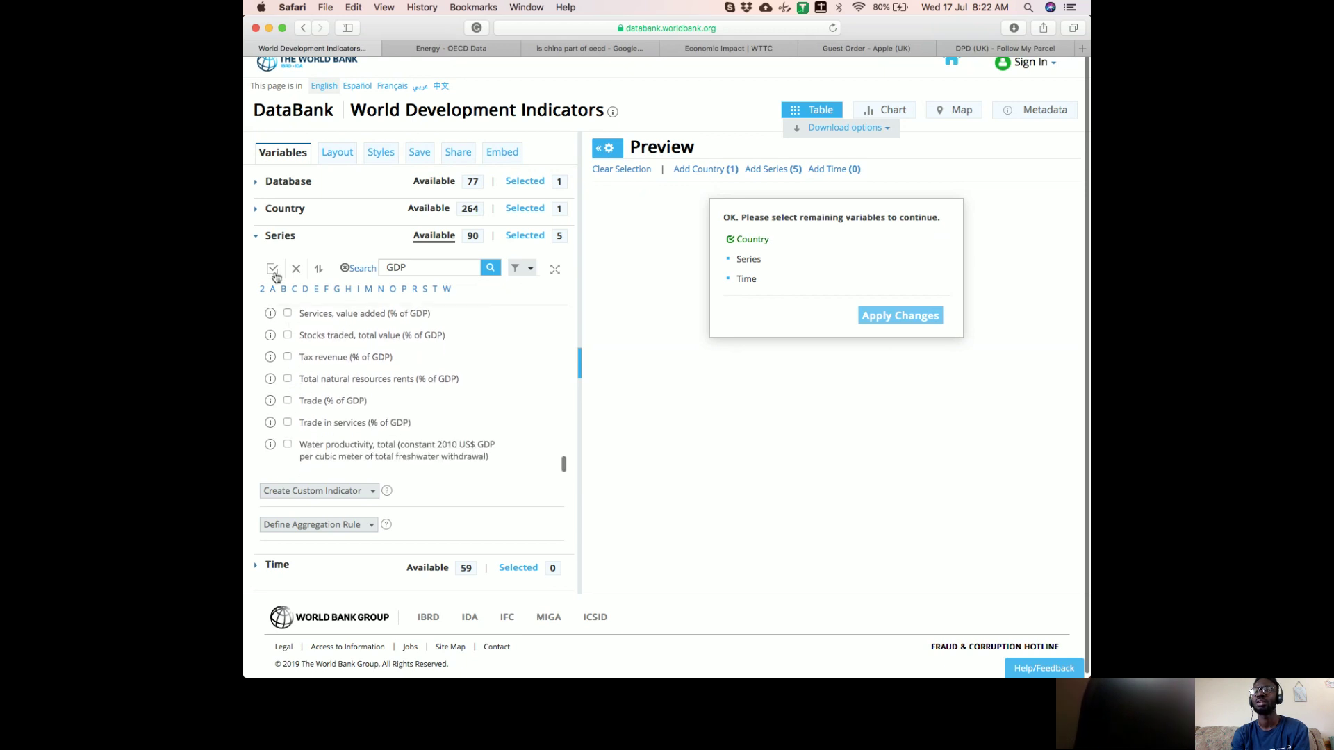
- Finish the series selection and select the 50 most recent years for the report's time period
left_click(259, 237)
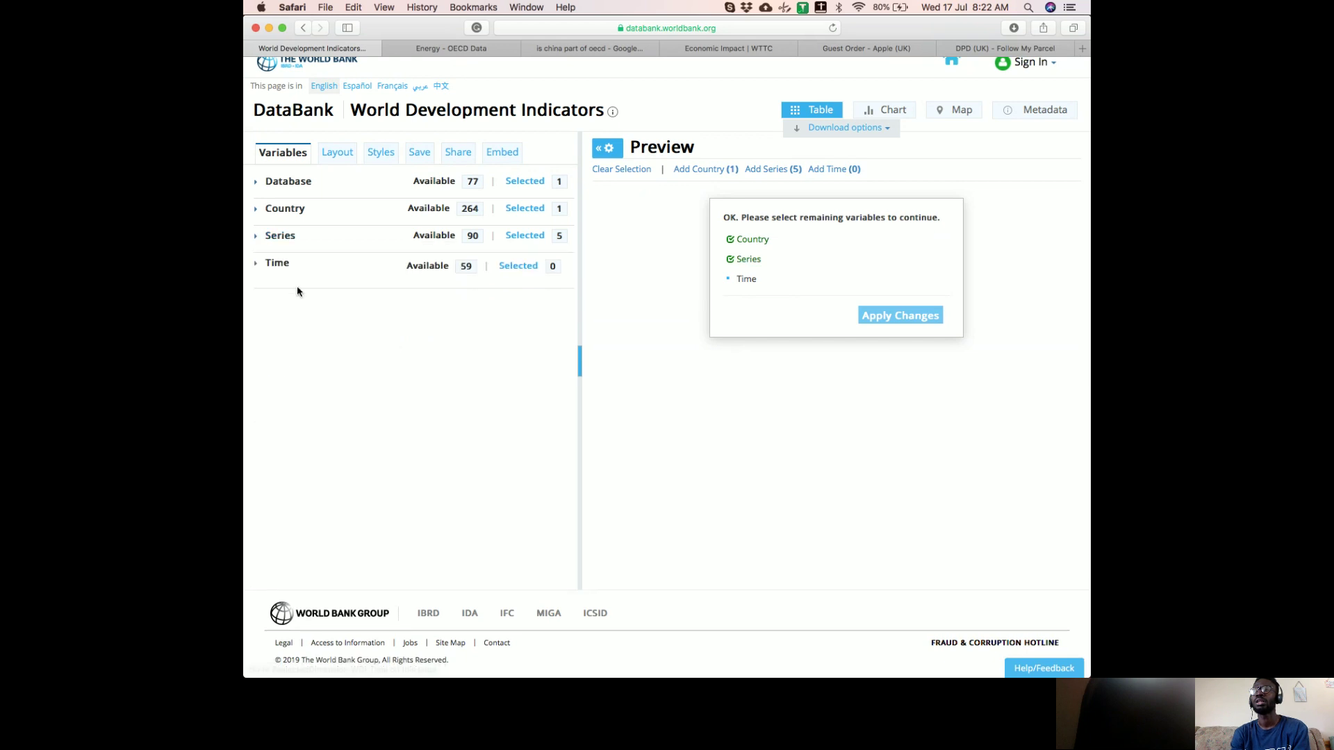
left_click(255, 267)
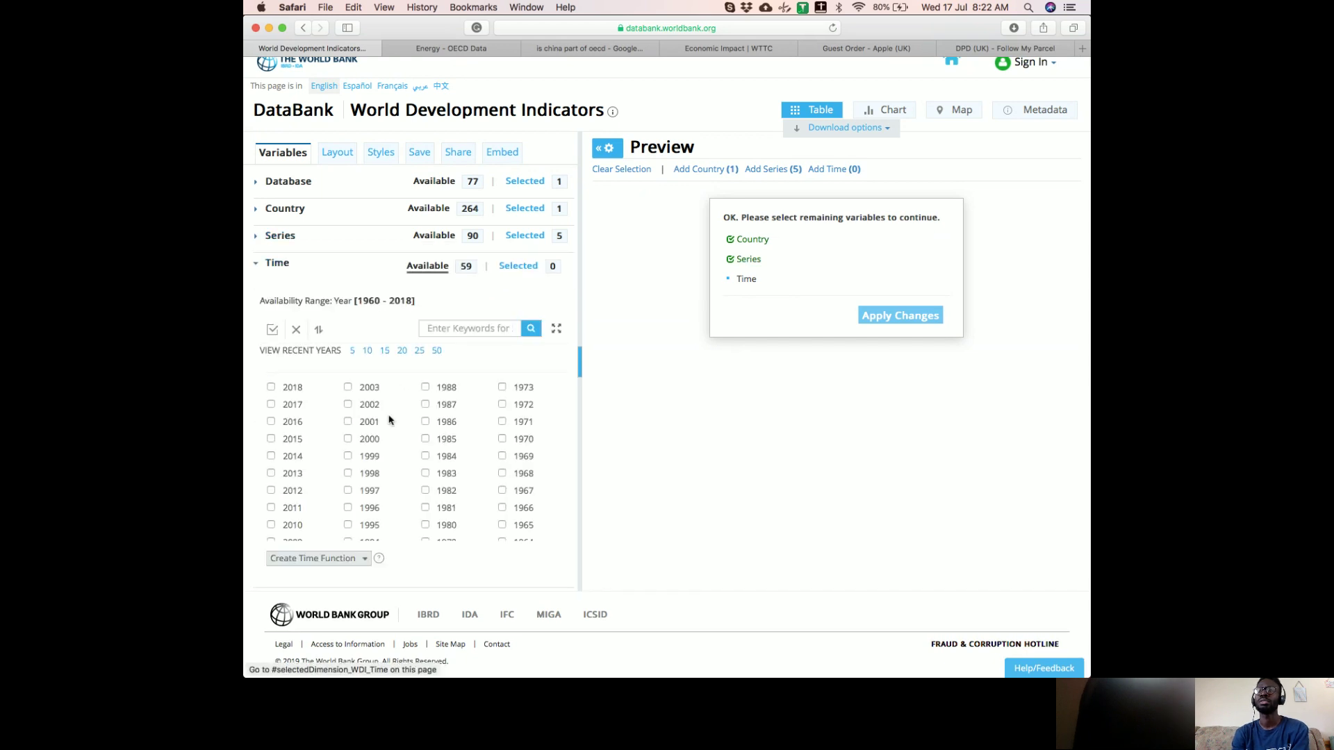
left_click(436, 351)
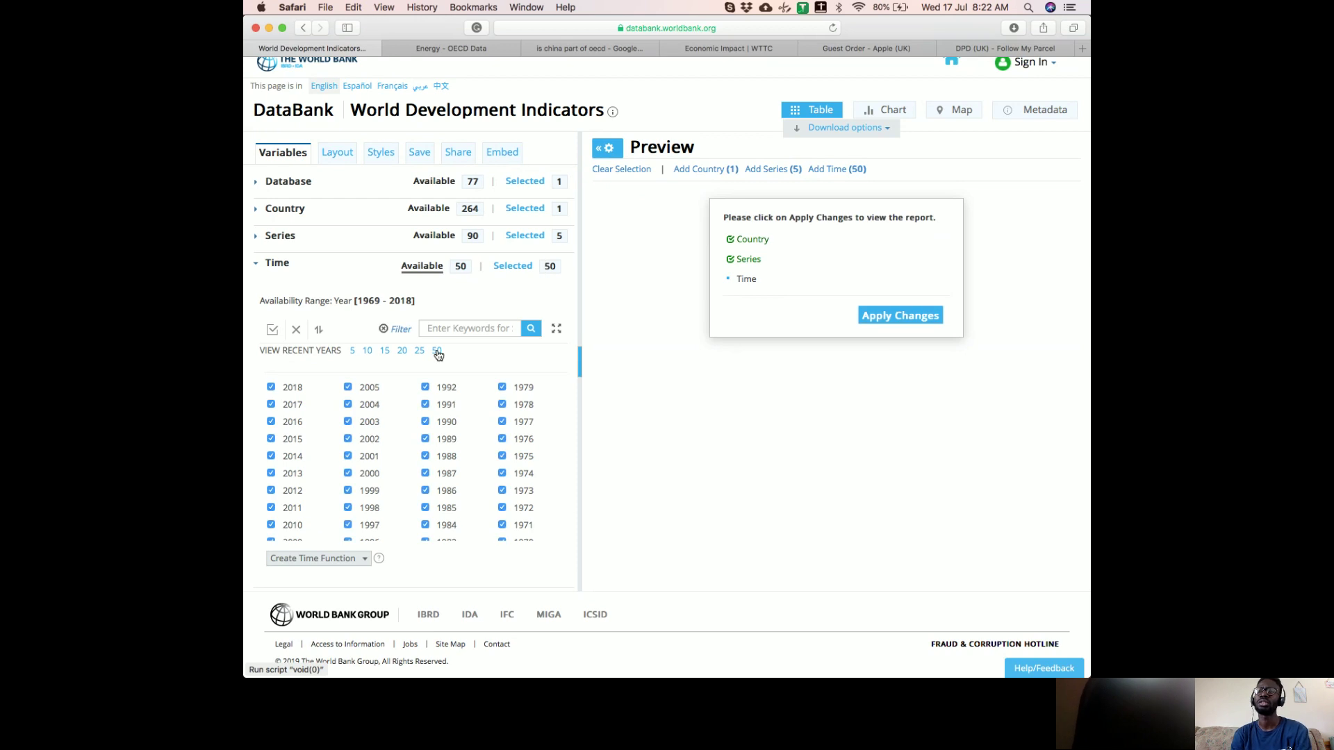
scroll(436, 416, "down", 3)
- Search the available years for 1950 and 1968
left_click(447, 327)
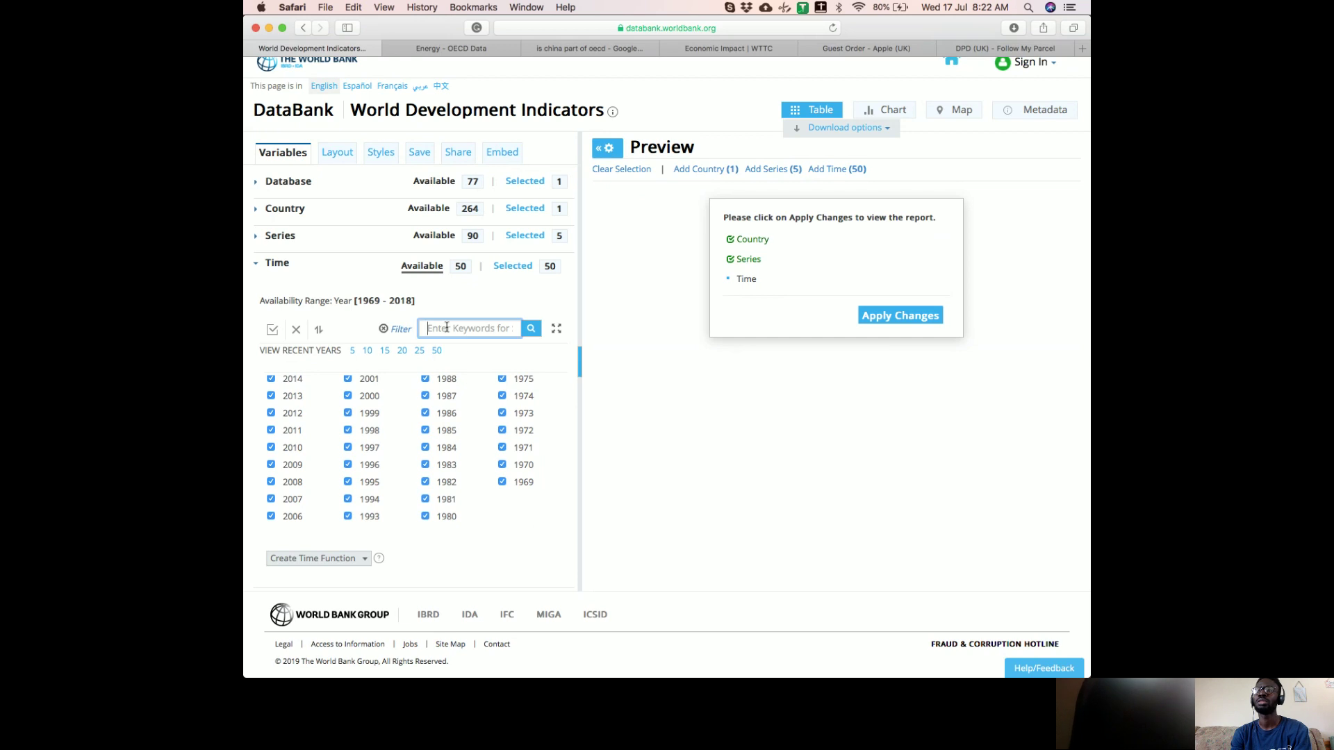
type("1950")
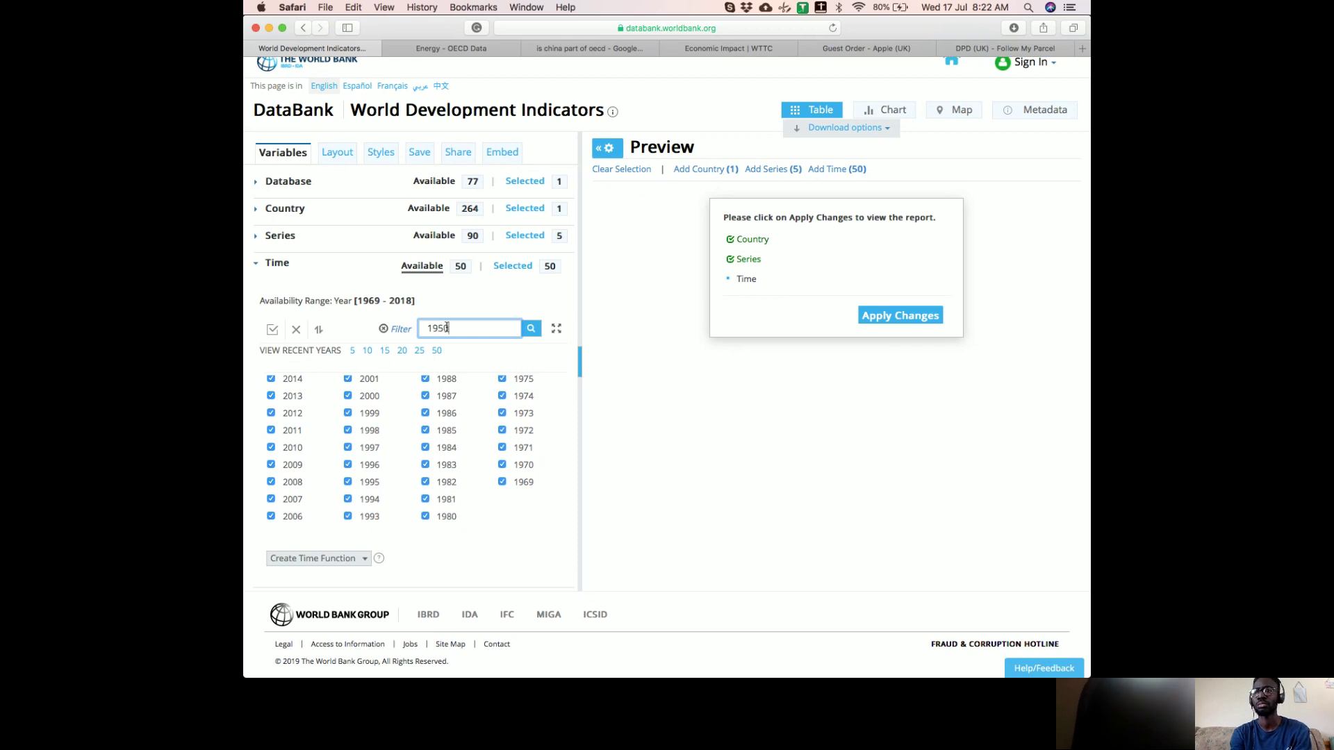
left_click(531, 328)
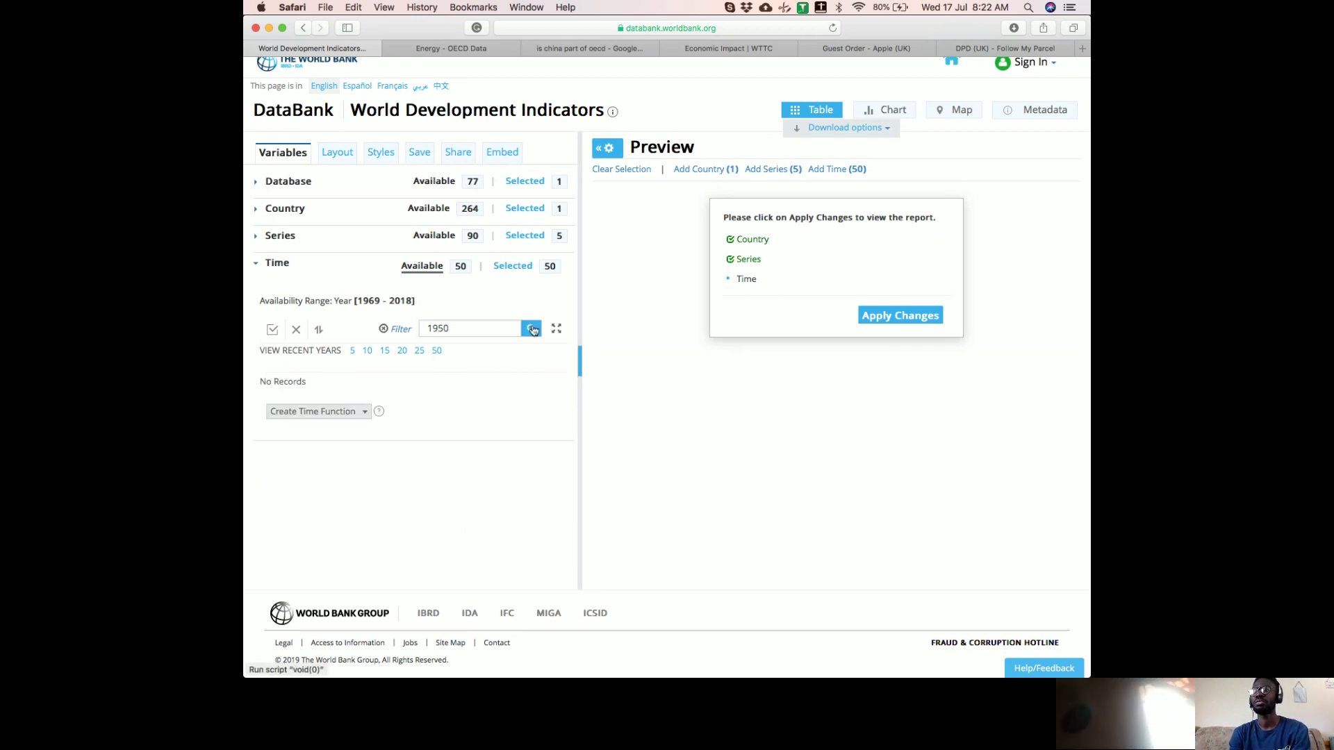
left_click(449, 329)
key("BackSpace")
key("BackSpace")
type("68")
key("Return")
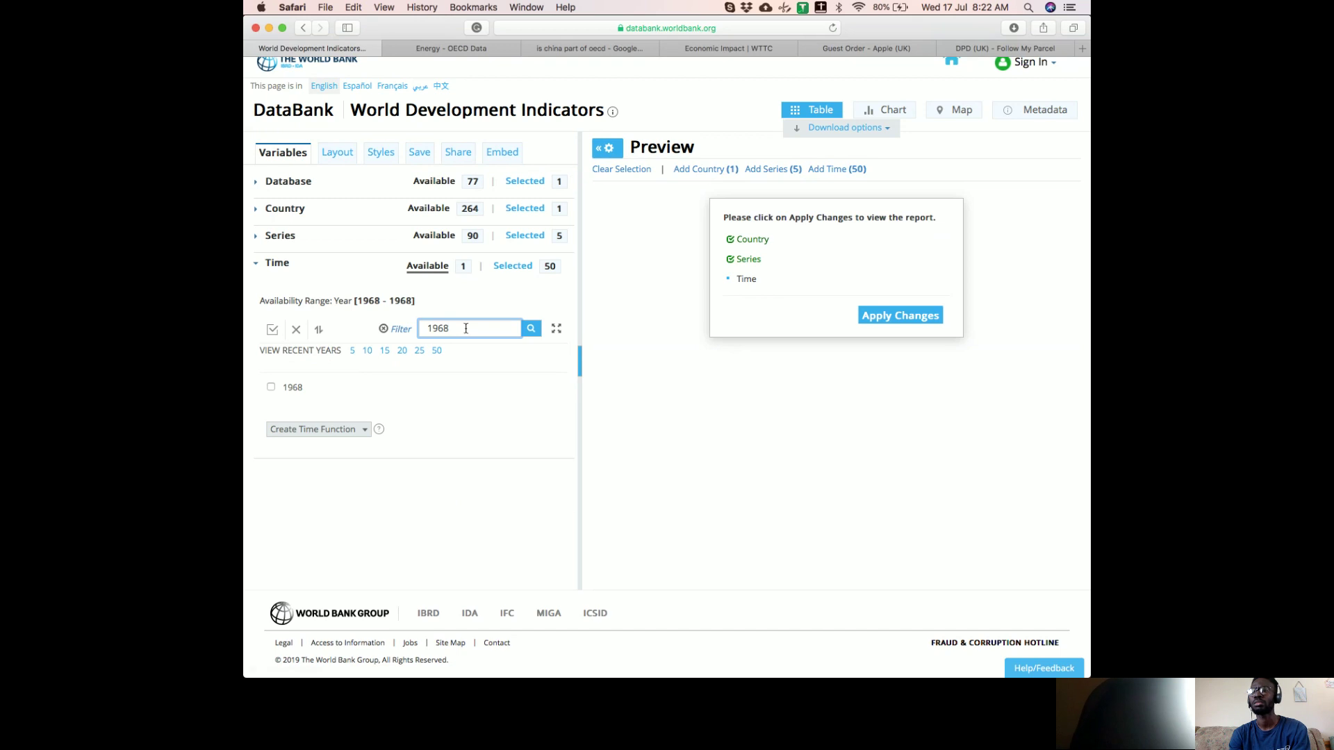
- Restore the 50 most recent years as the time period and apply the changes to generate the report preview
left_click(436, 350)
scroll(480, 448, "down", 2)
scroll(479, 450, "up", 3)
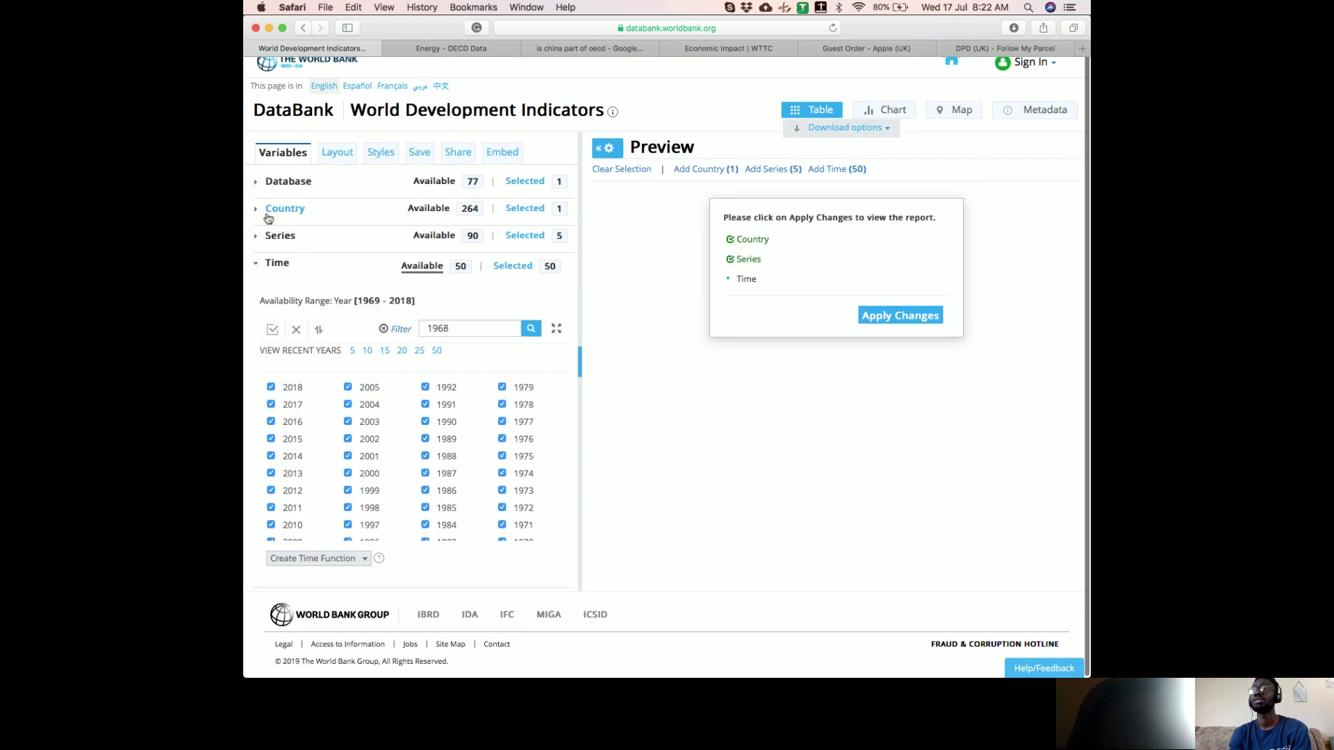
left_click(263, 263)
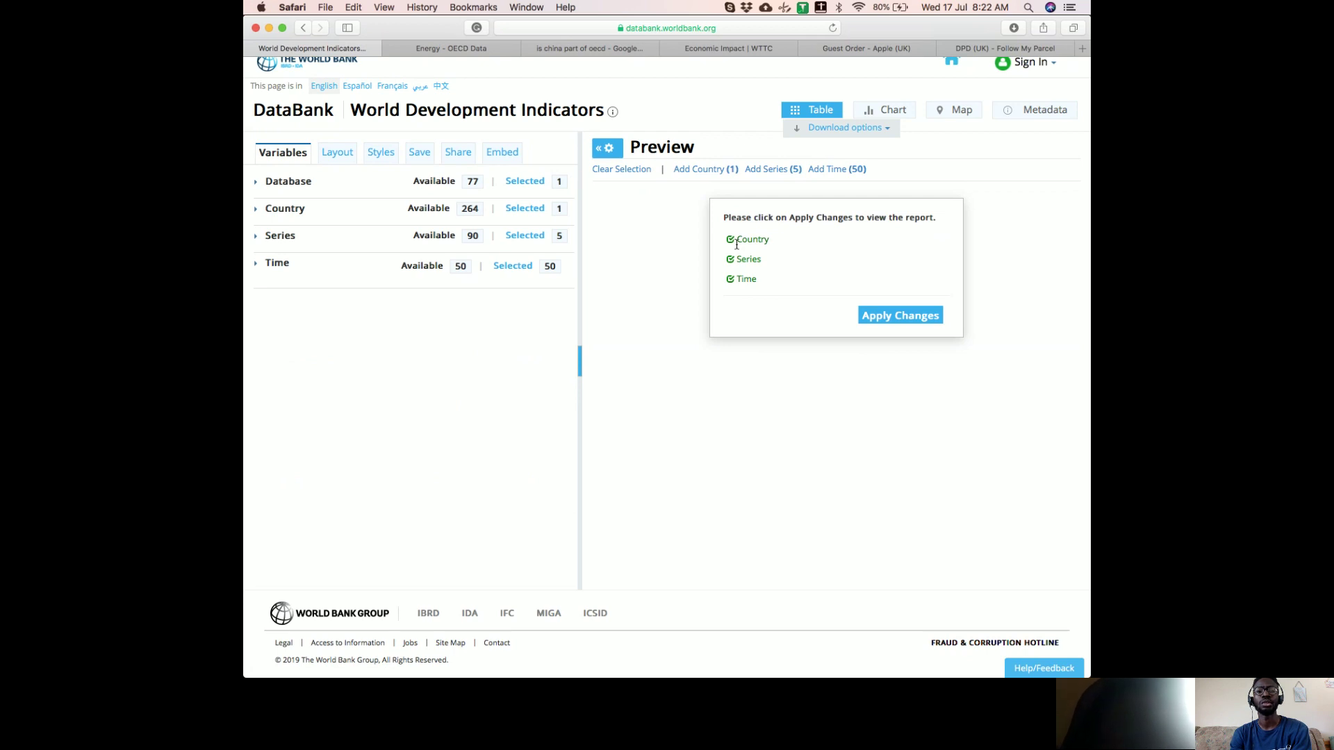
left_click(877, 319)
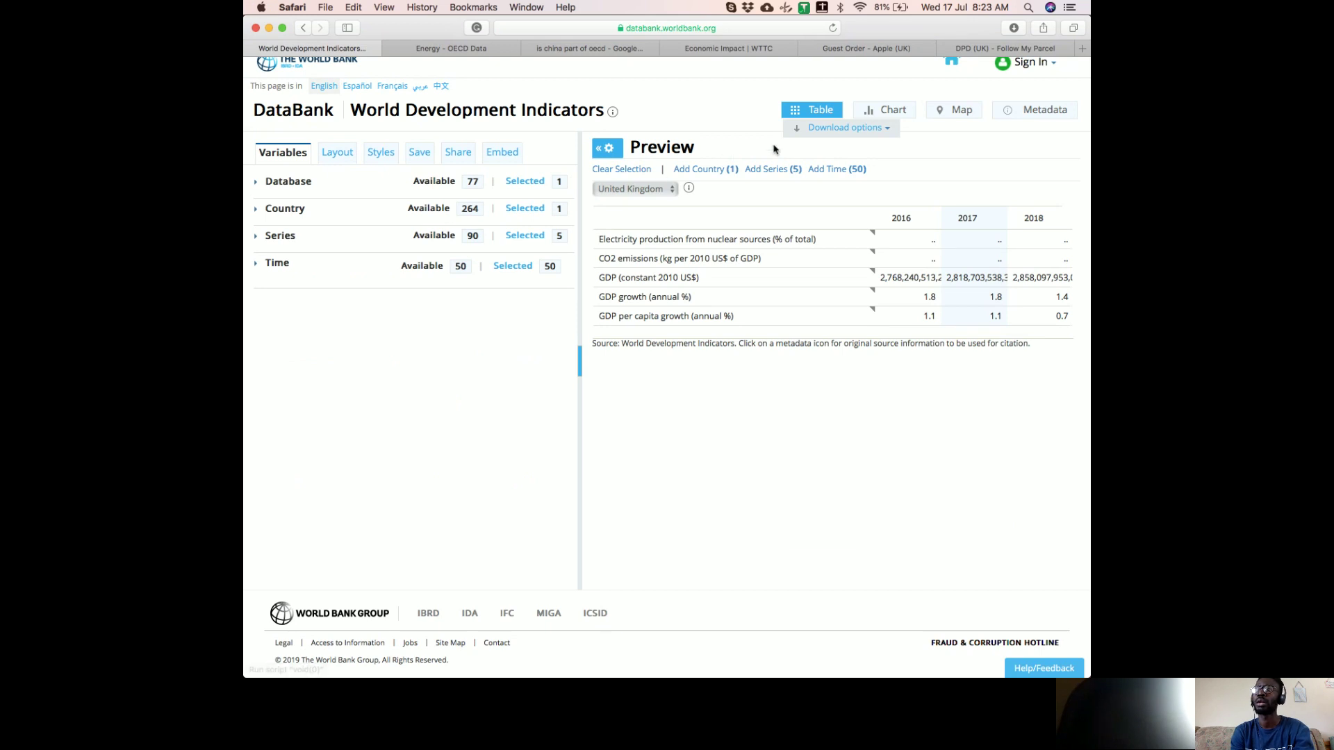
- Download the report data as an Excel workbook and try to open the newest downloaded data extract in Excel
left_click(828, 129)
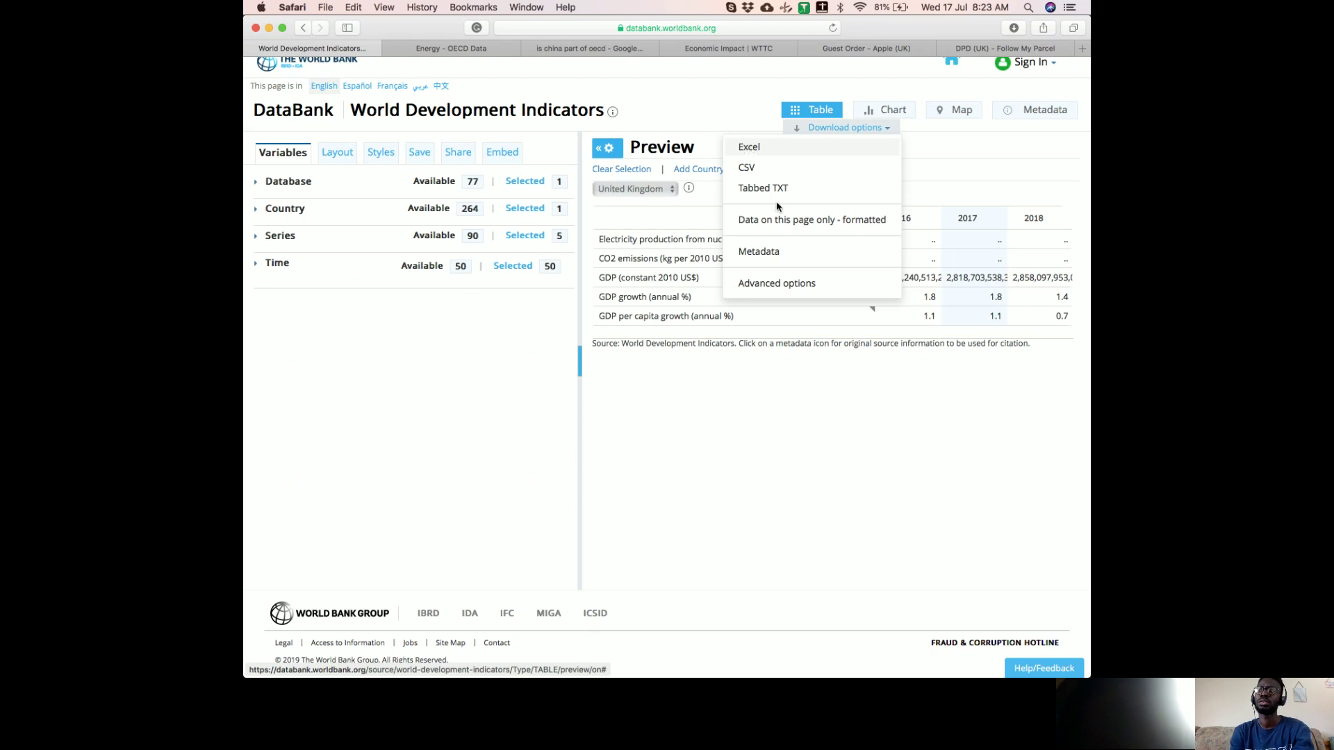
left_click(801, 259)
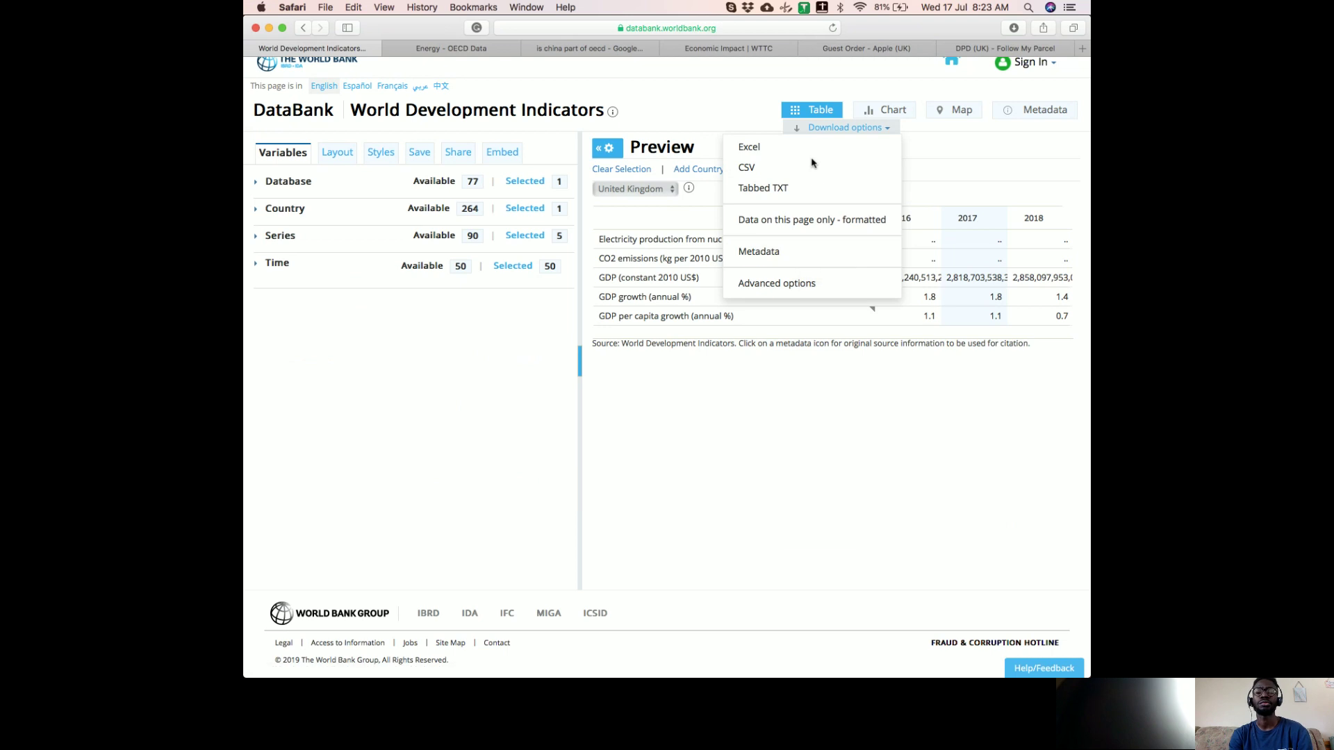
left_click(1014, 28)
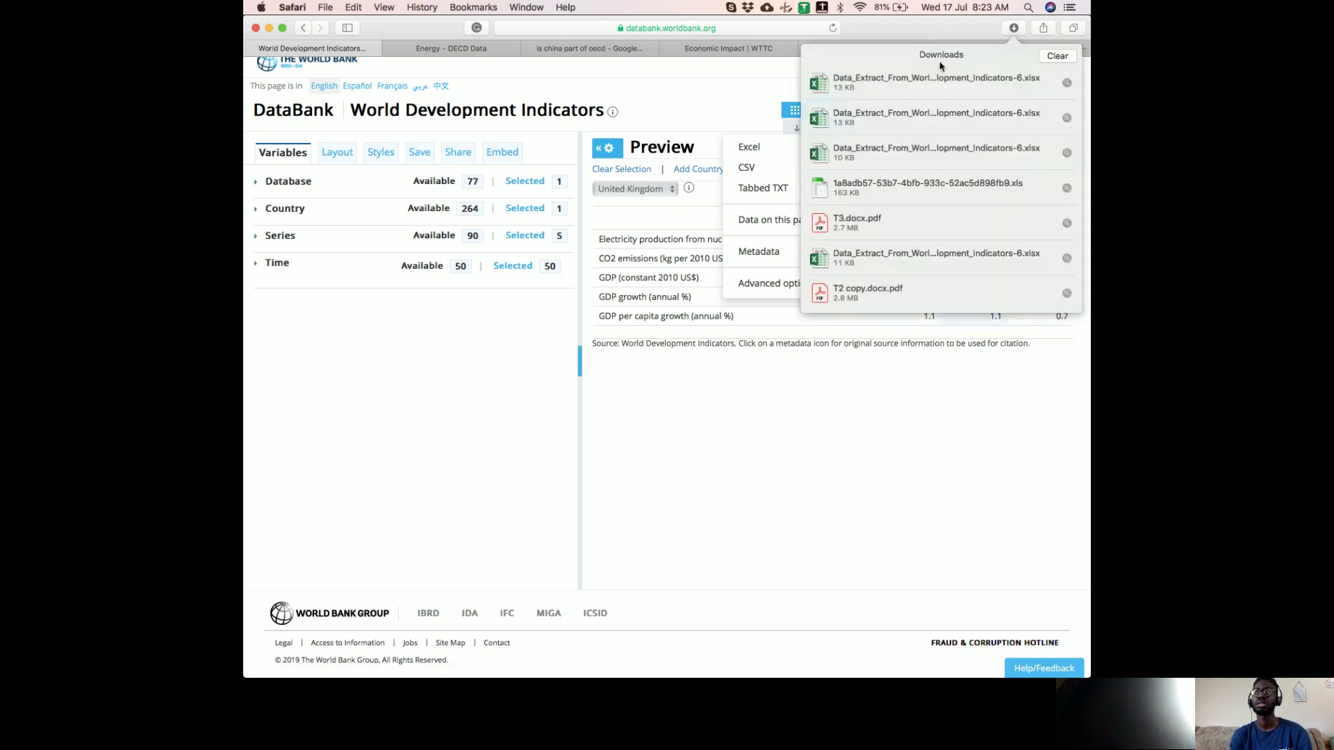
double_click(924, 83)
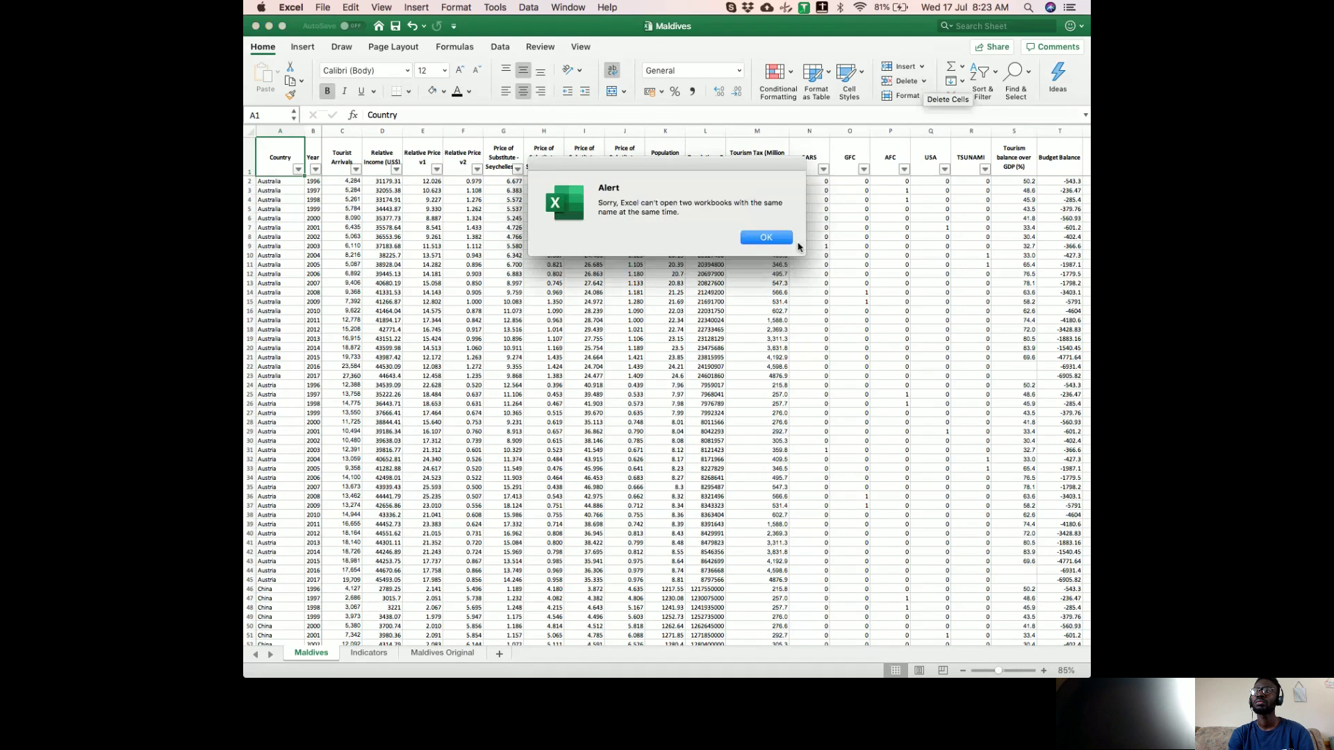
left_click(760, 243)
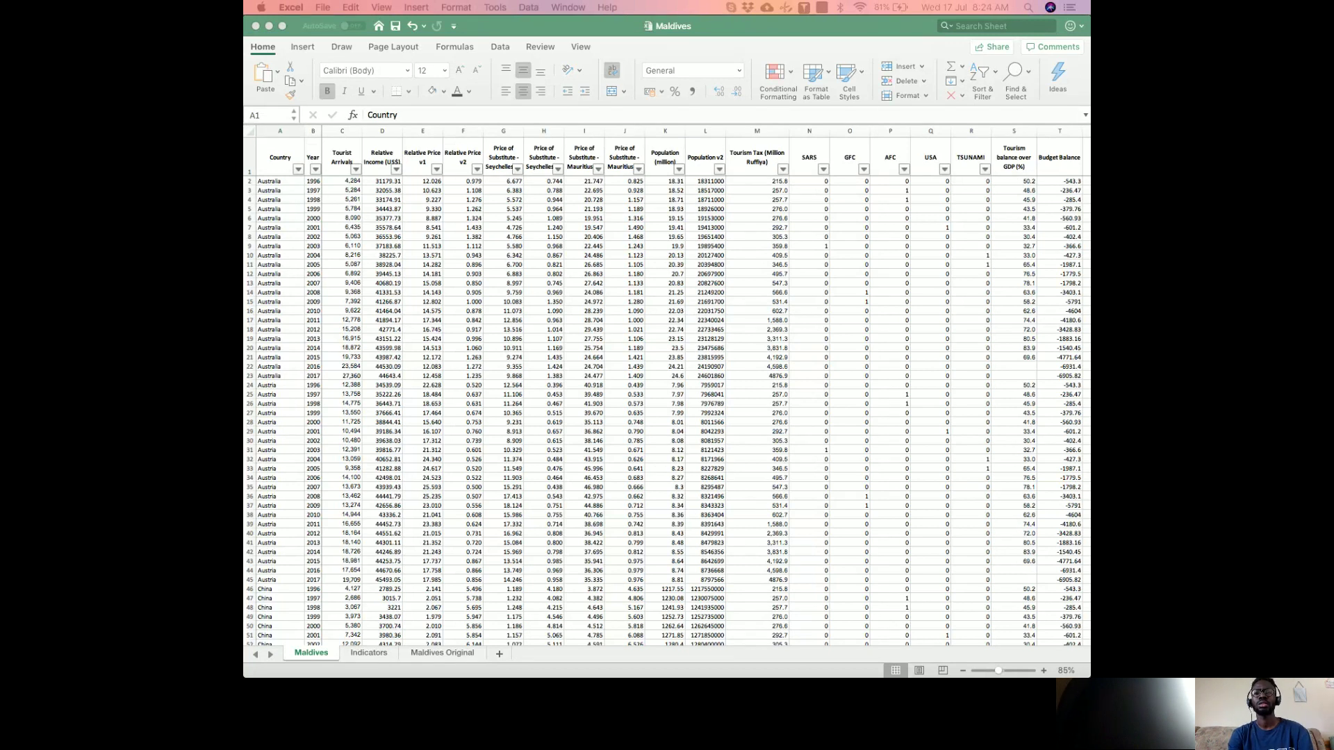
- Switch to the UK workbook in Excel, maximize it and autofit the Data sheet's columns to review the series across all years
key("super+Tab")
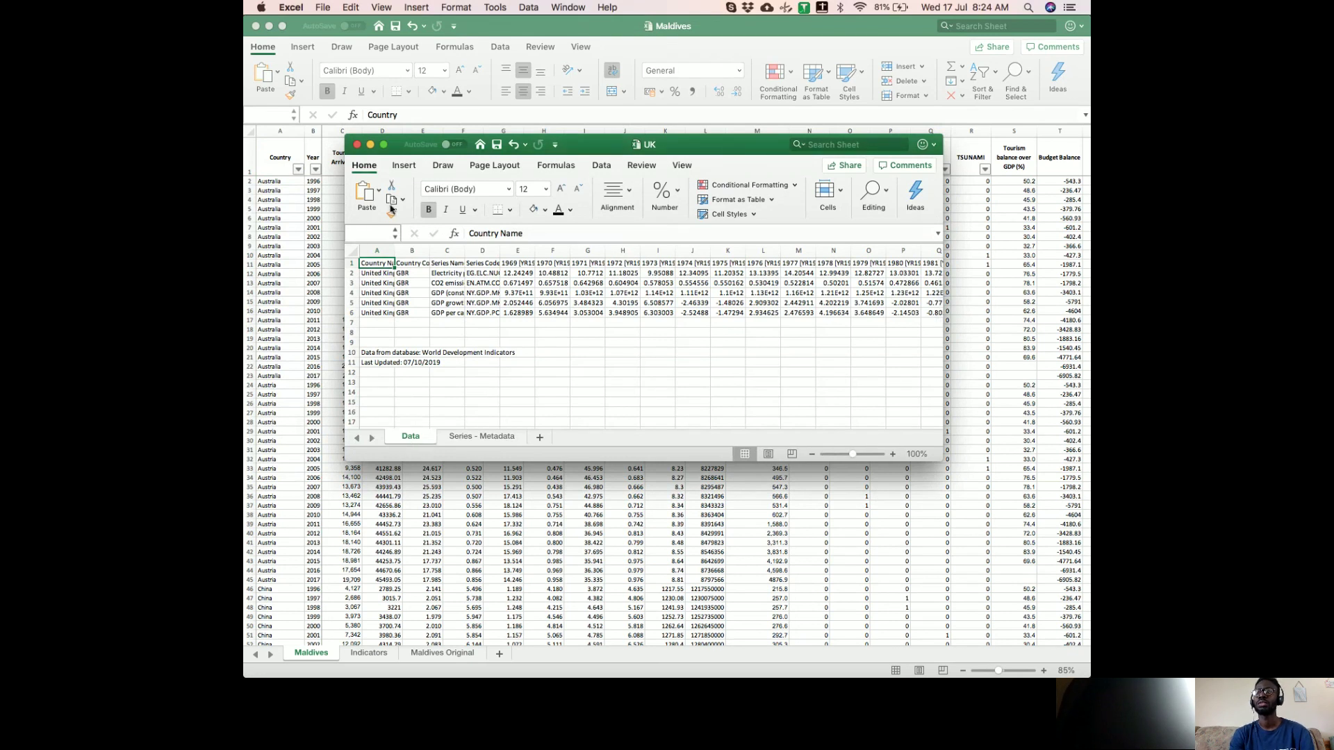
double_click(664, 146)
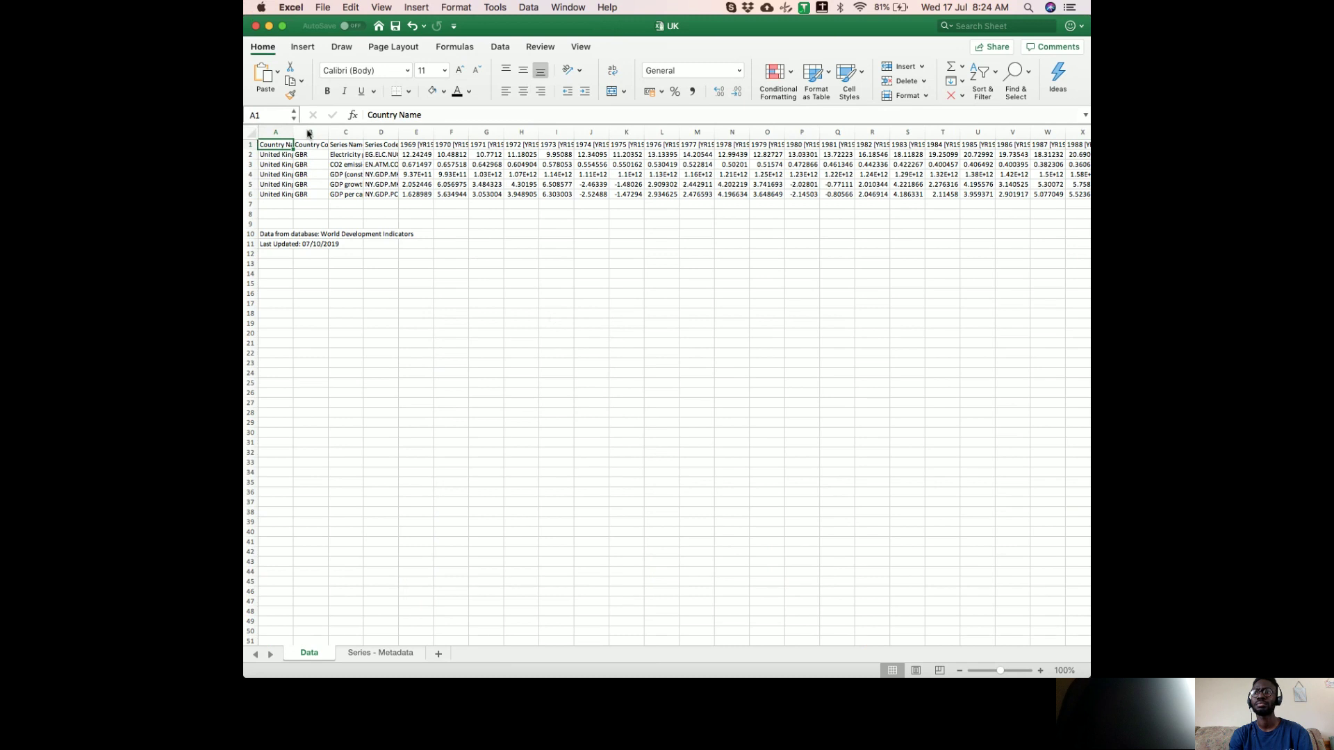
key("super+a")
double_click(328, 131)
left_click(504, 235)
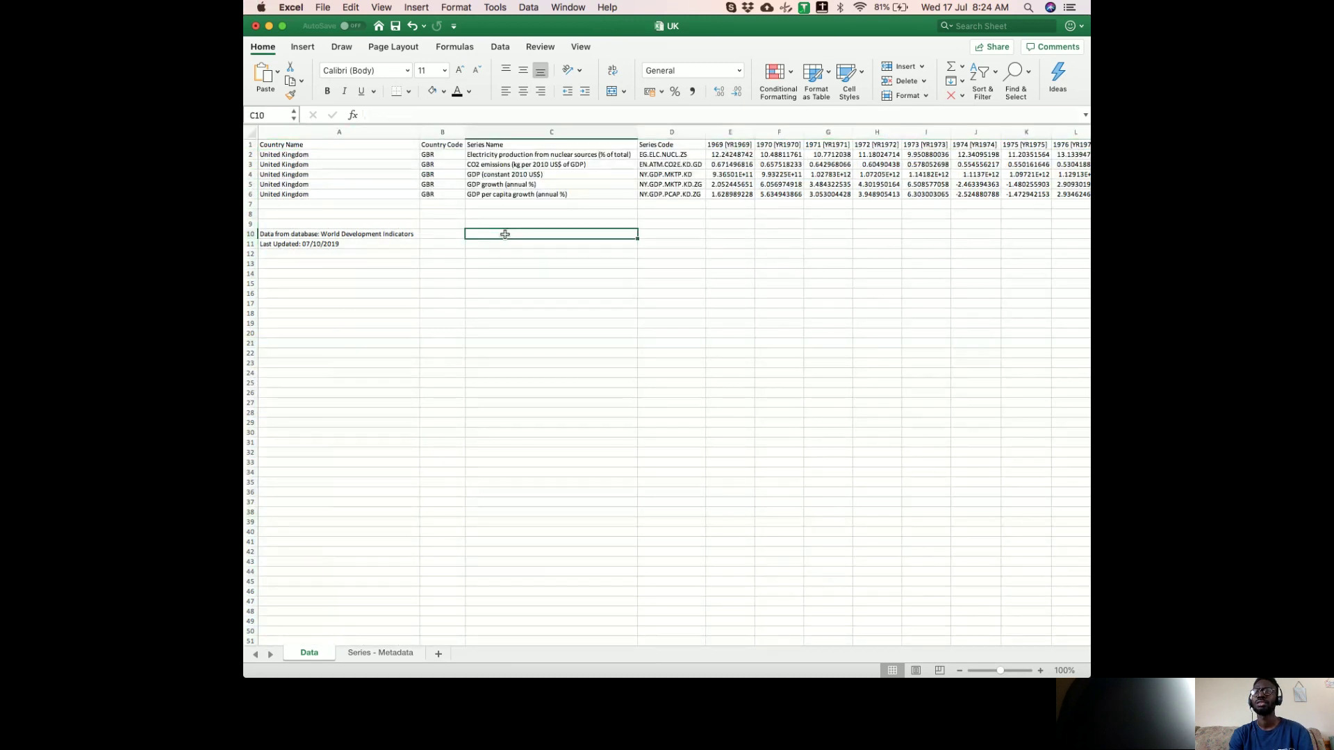
scroll(521, 315, "up", 4)
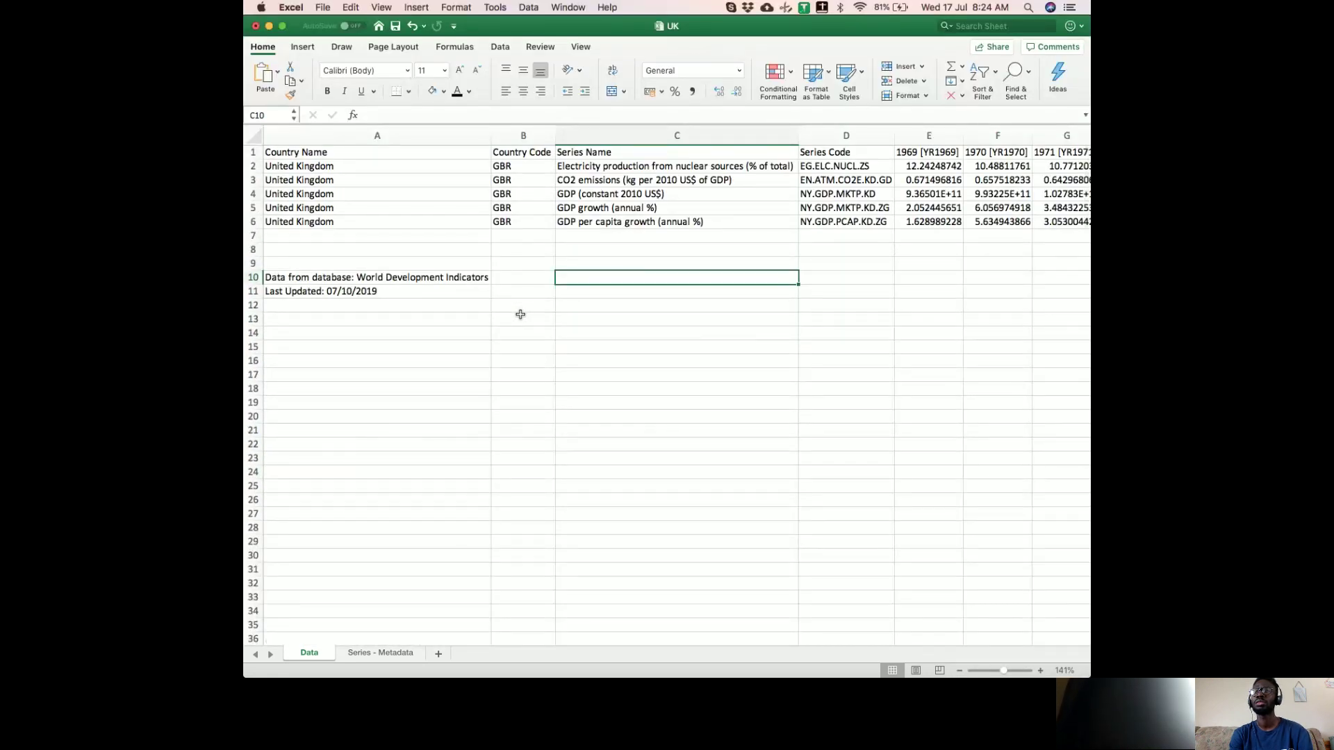
scroll(521, 315, "right", 6)
scroll(520, 315, "right", 10)
scroll(520, 314, "left", 15)
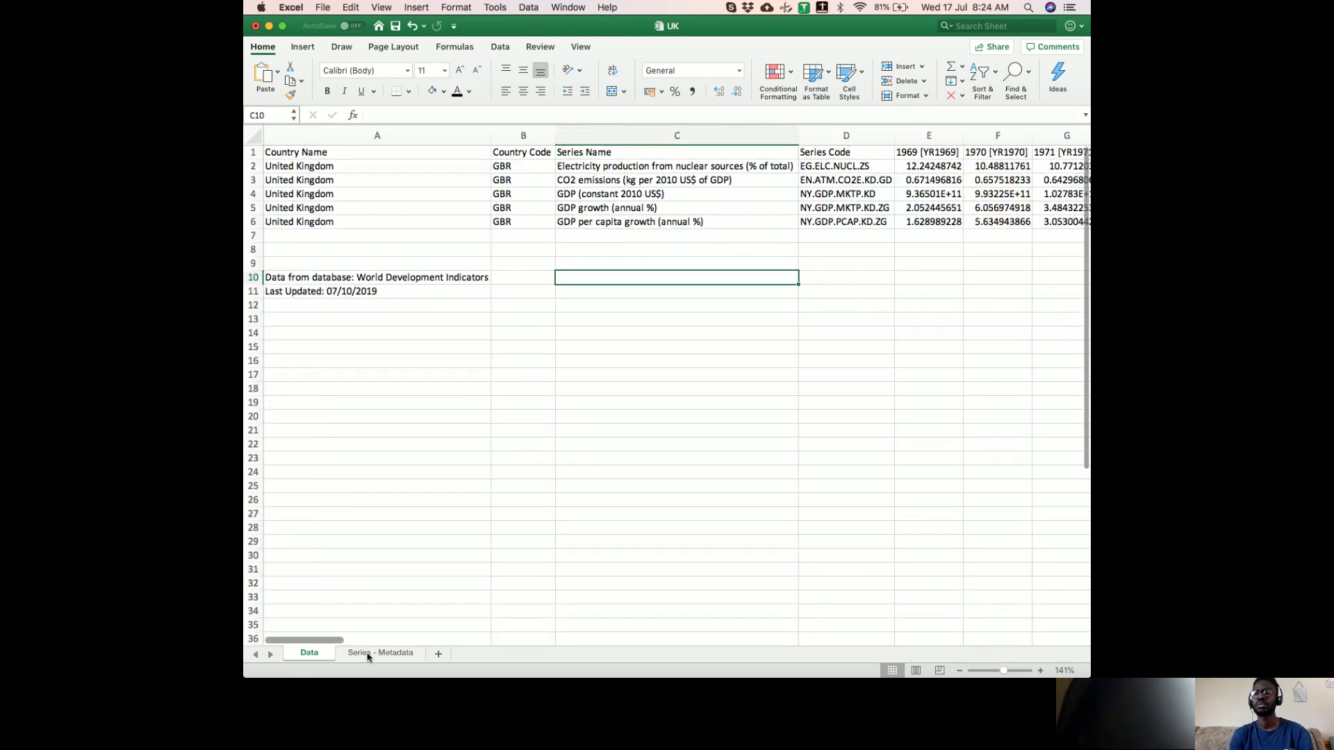
- Autofit all columns of the Series - Metadata sheet and try wrapping the text in its cells
left_click(366, 655)
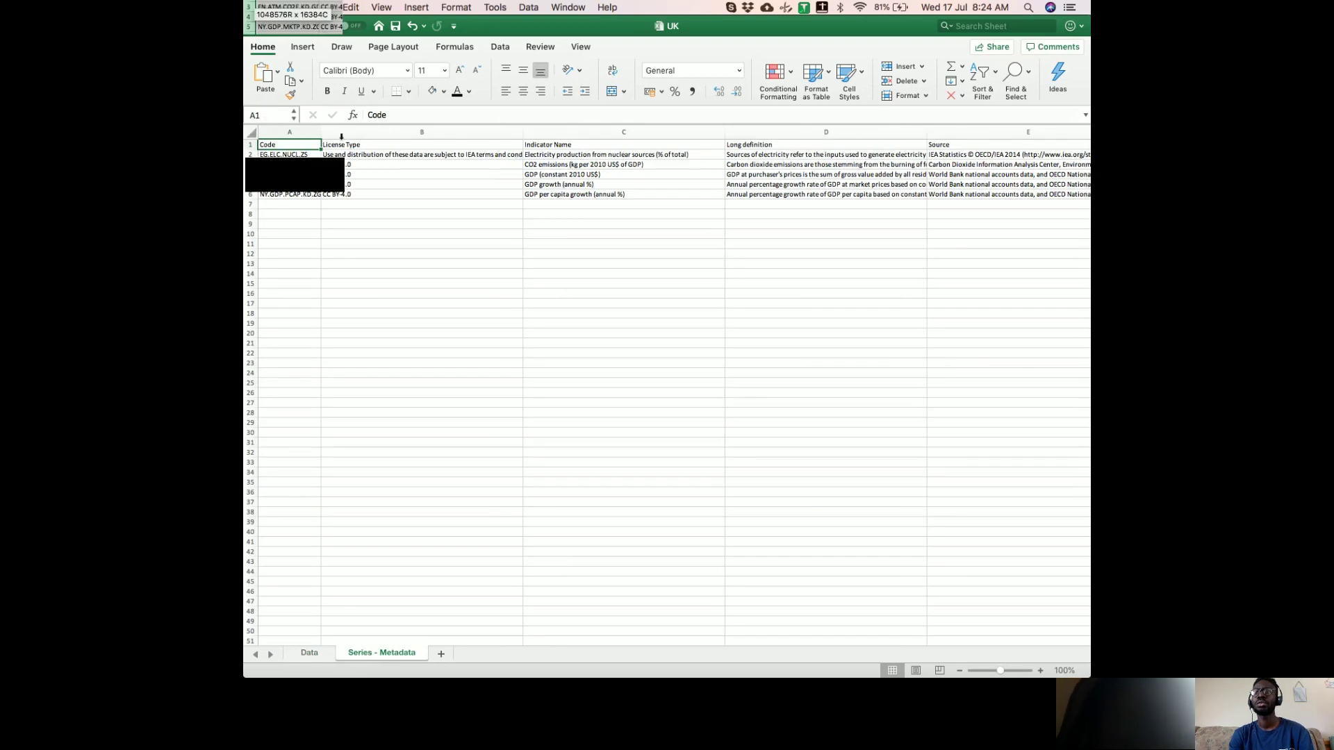
left_click(251, 132)
double_click(321, 131)
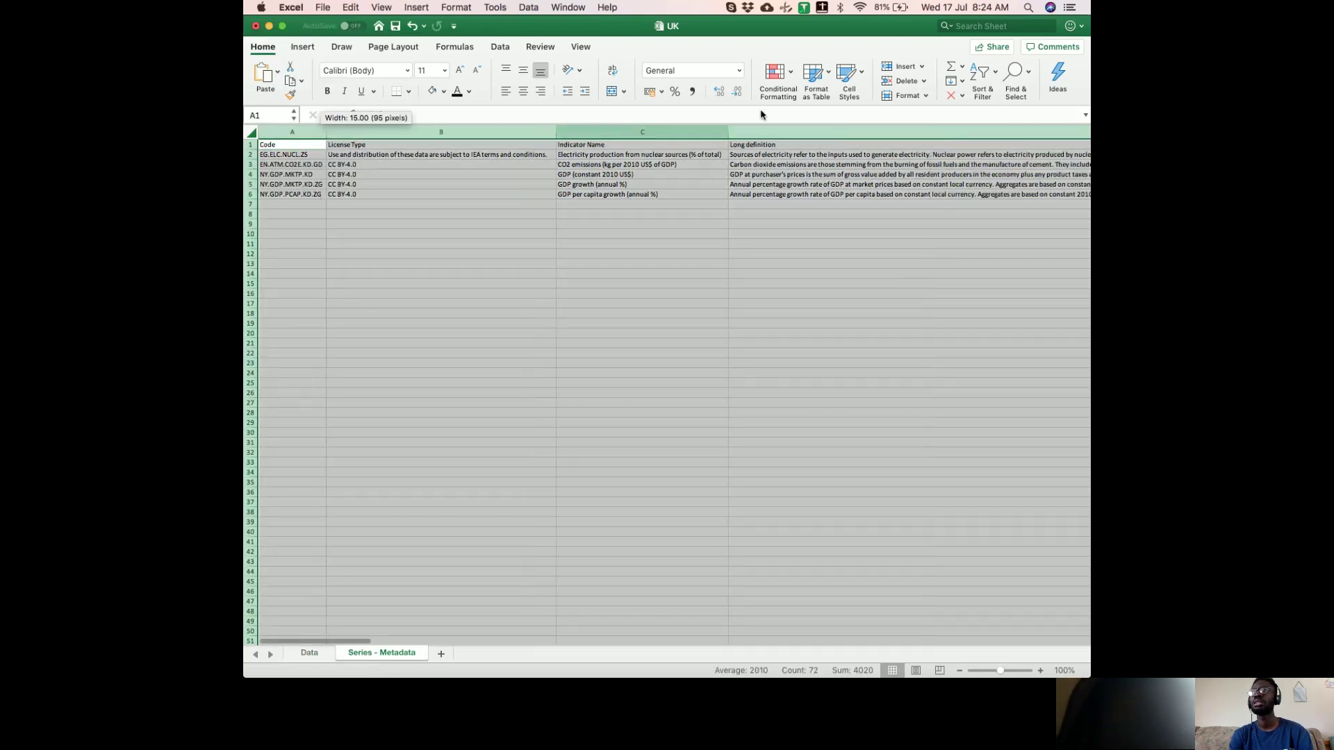
left_click(612, 72)
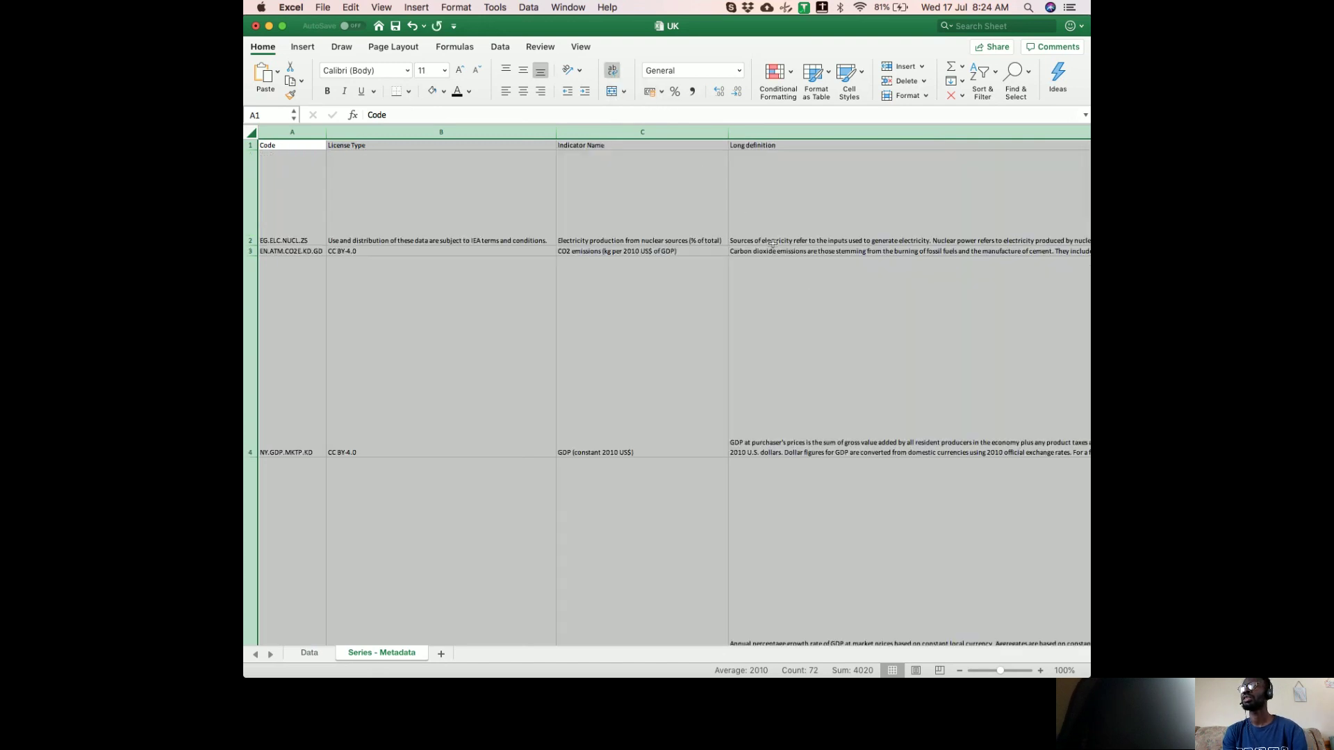
left_click(729, 241)
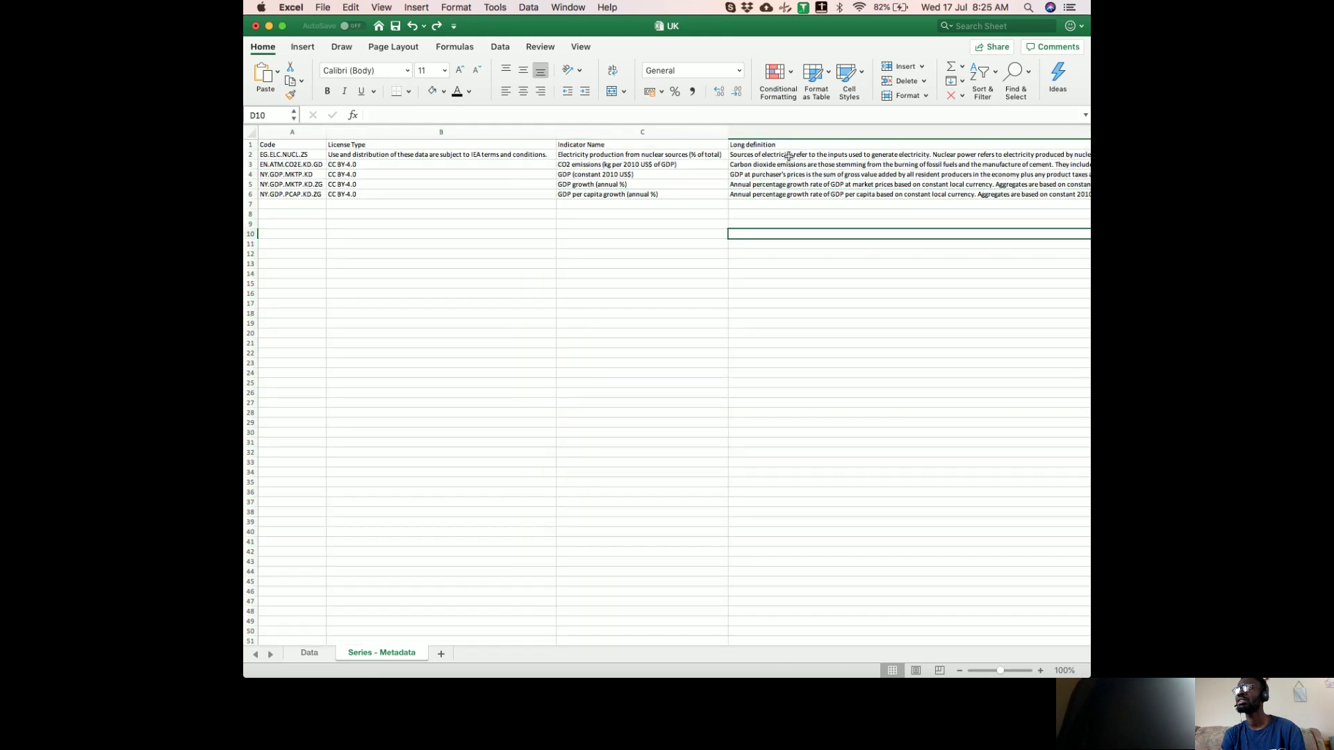
- Fill the nuclear electricity production indicator name in the Series - Metadata sheet yellow and read its long definition
left_click(788, 155)
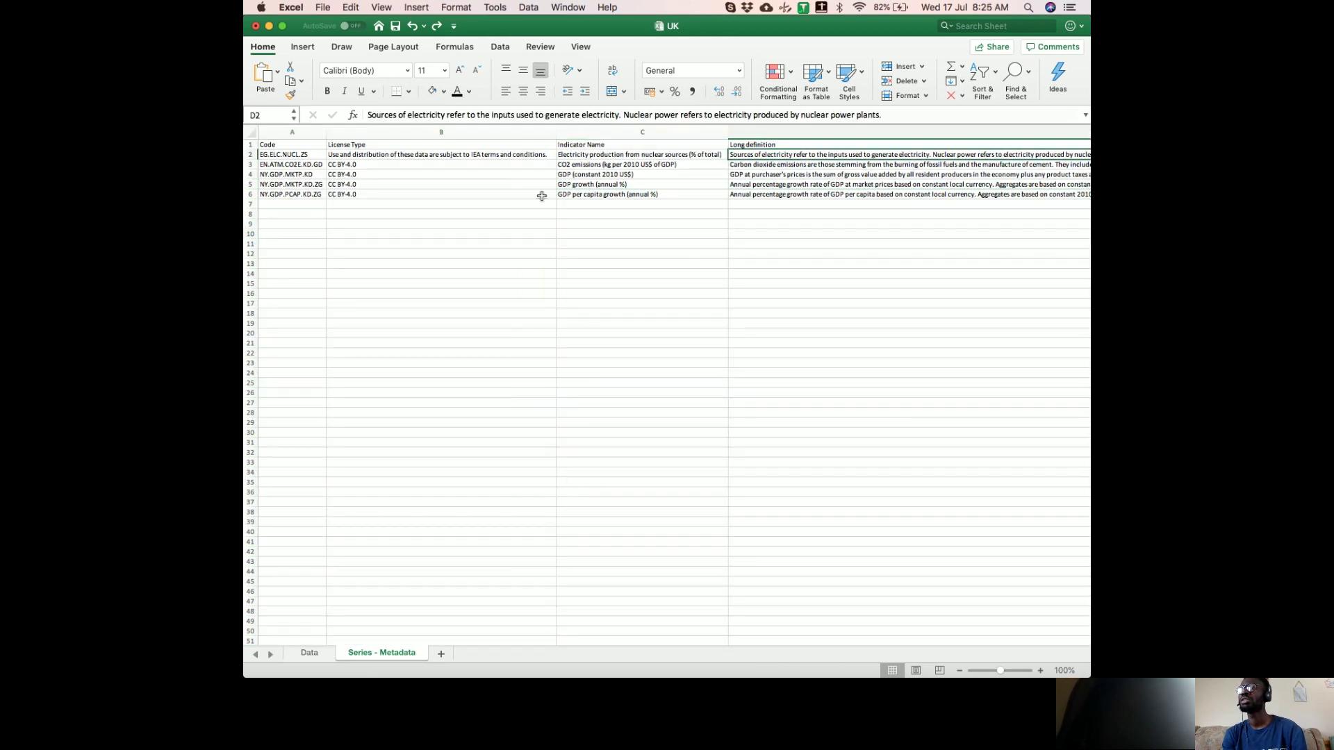
left_click(635, 152)
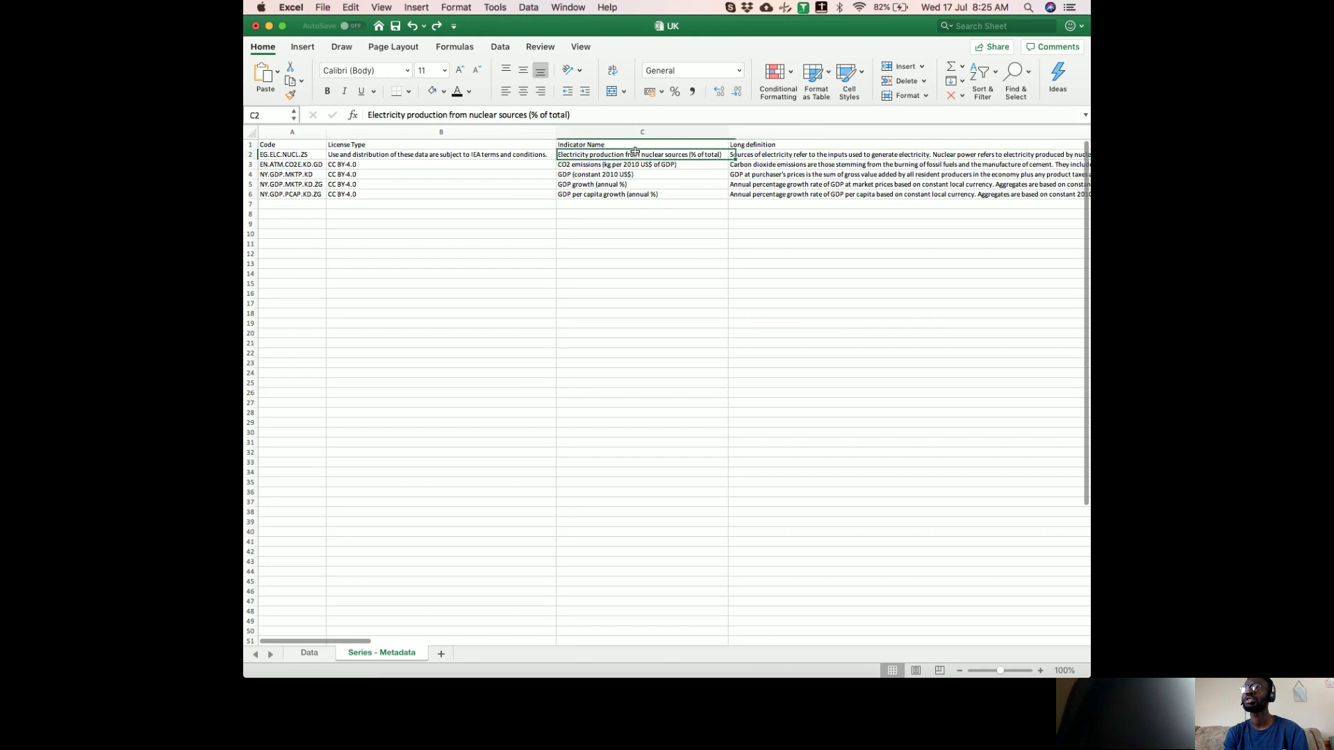
left_click(443, 92)
left_click(471, 241)
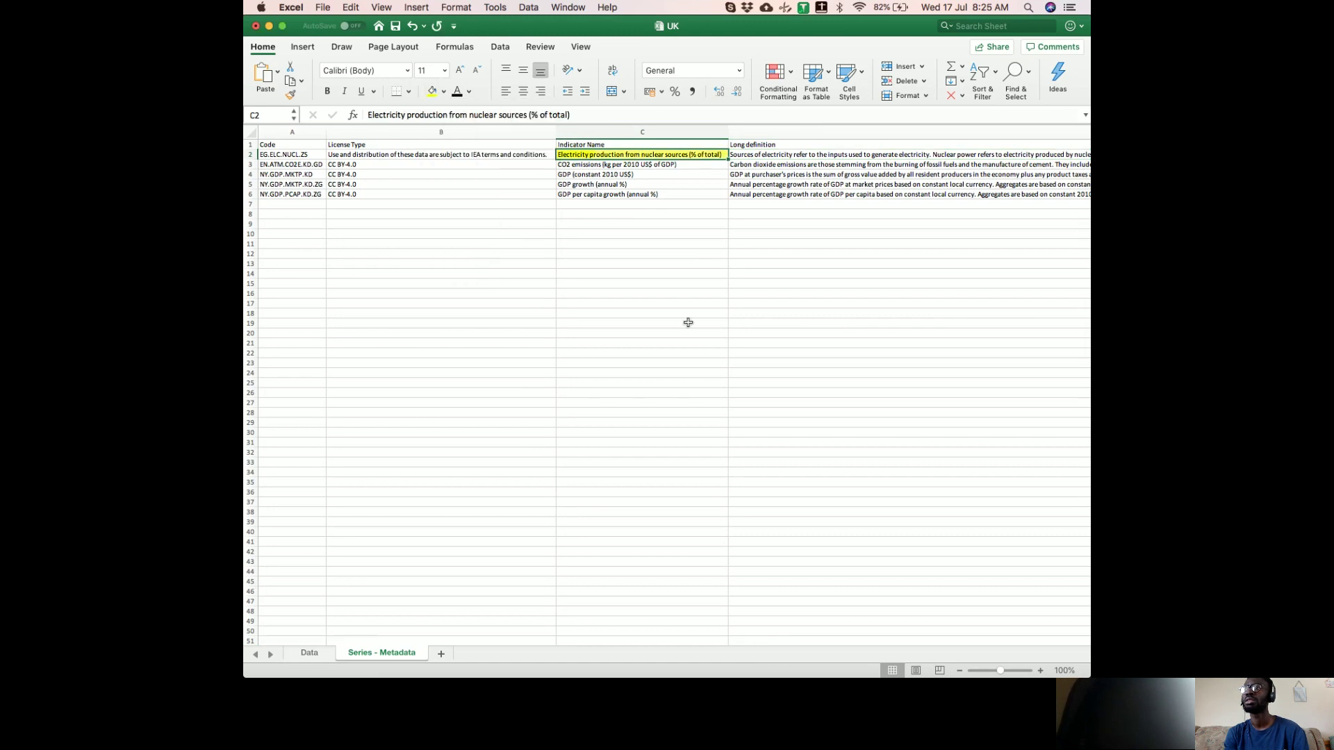
scroll(687, 322, "right", 1)
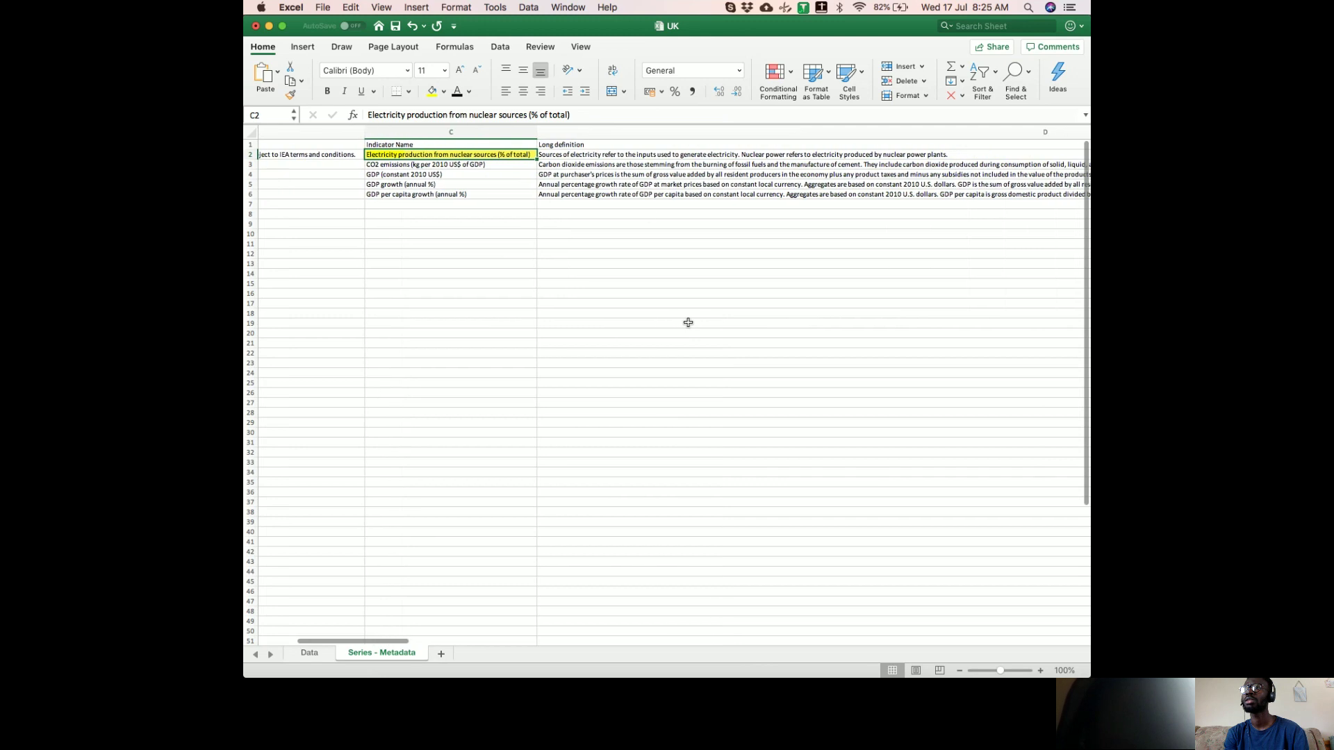
left_click(619, 155)
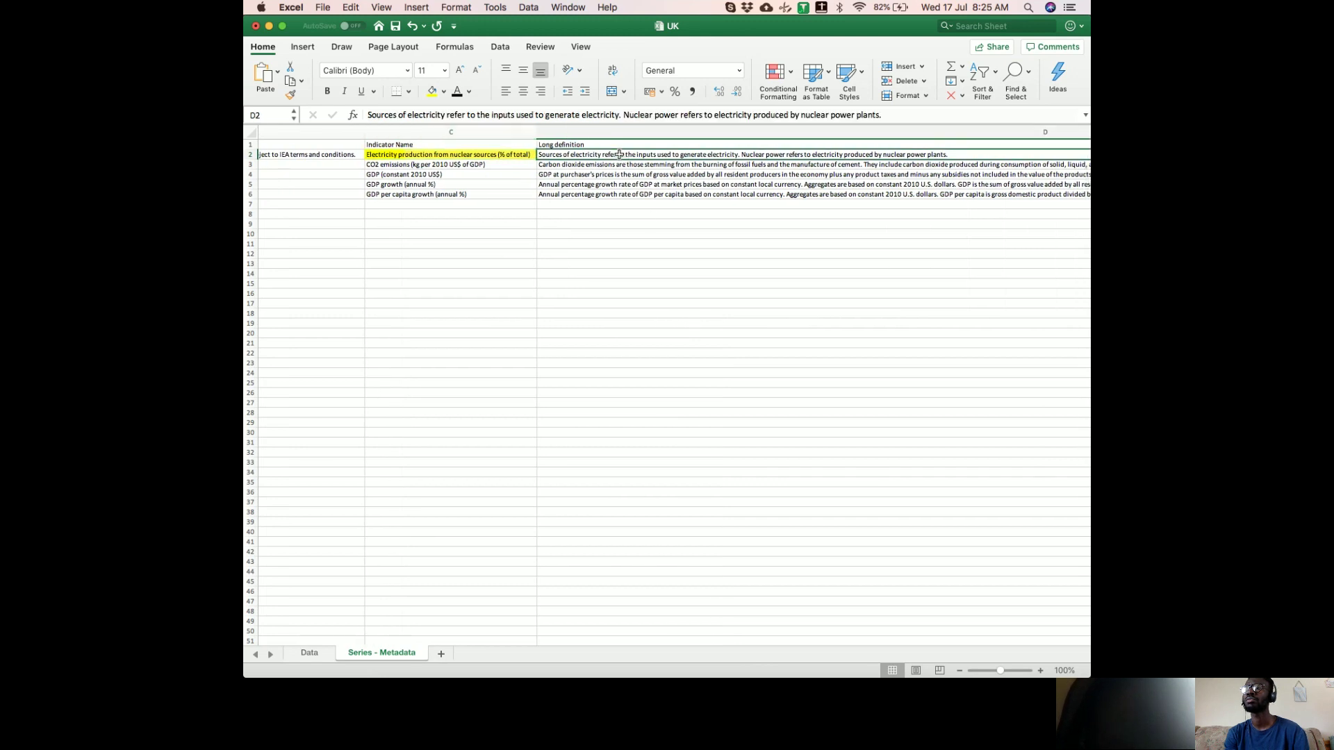
double_click(619, 154)
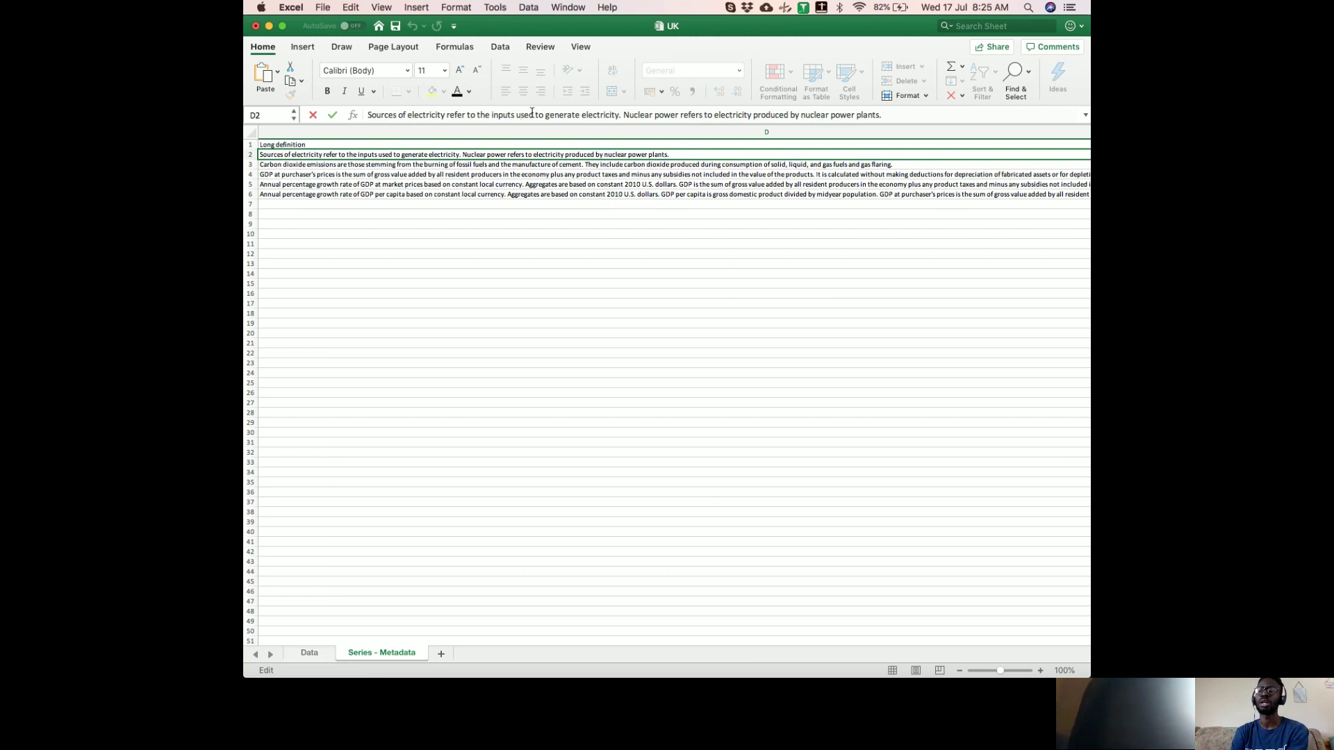
left_click(455, 292)
scroll(327, 170, "left", 5)
scroll(328, 170, "left", 3)
- Fill the CO2 emissions indicator name in cell C3 light green and review the long definitions of CO2 emissions and GDP per capita growth
left_click(406, 165)
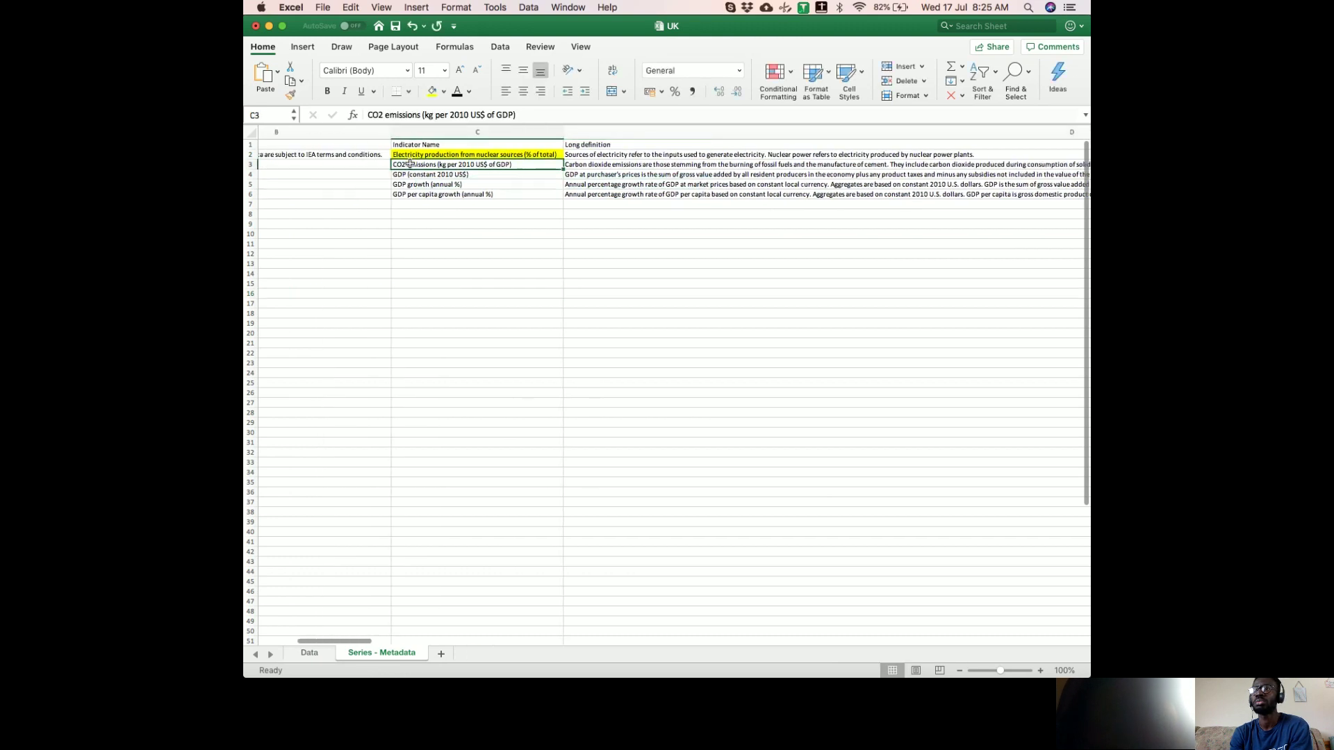
left_click(443, 91)
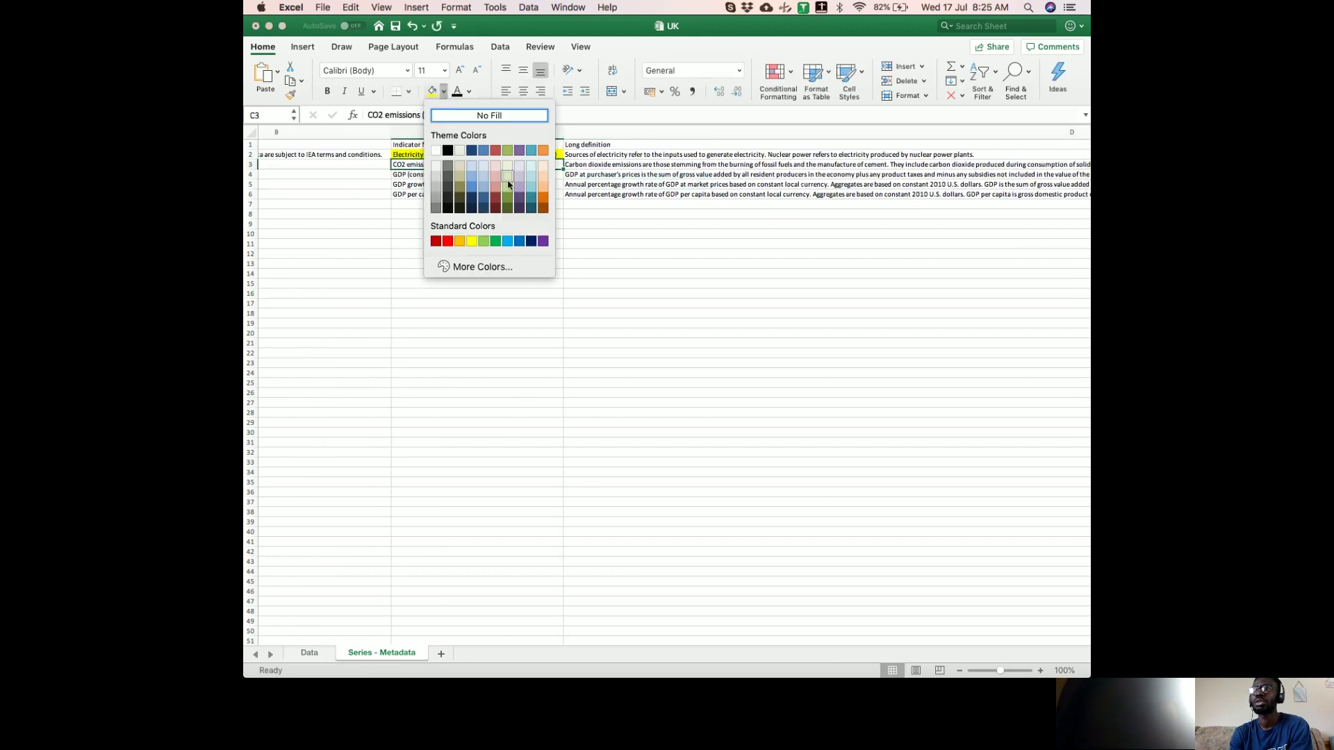
left_click(508, 178)
double_click(598, 166)
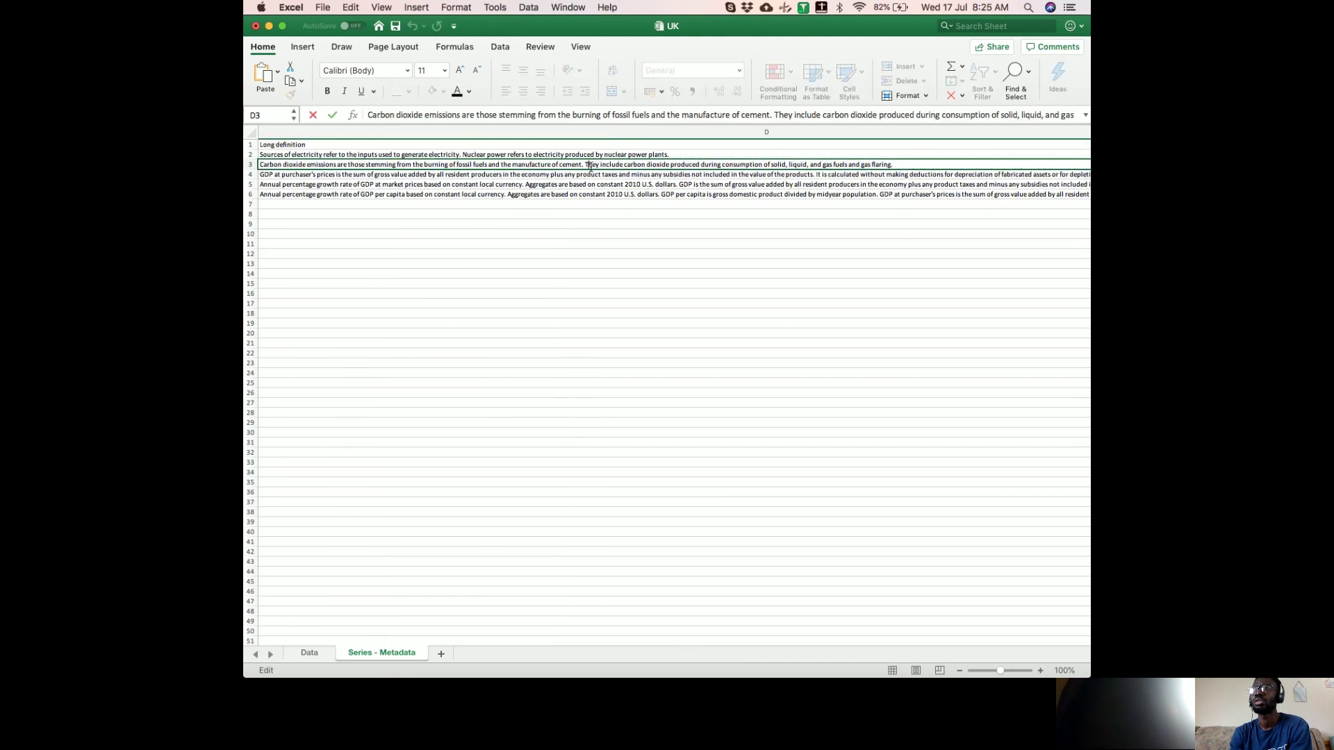
key("super+a")
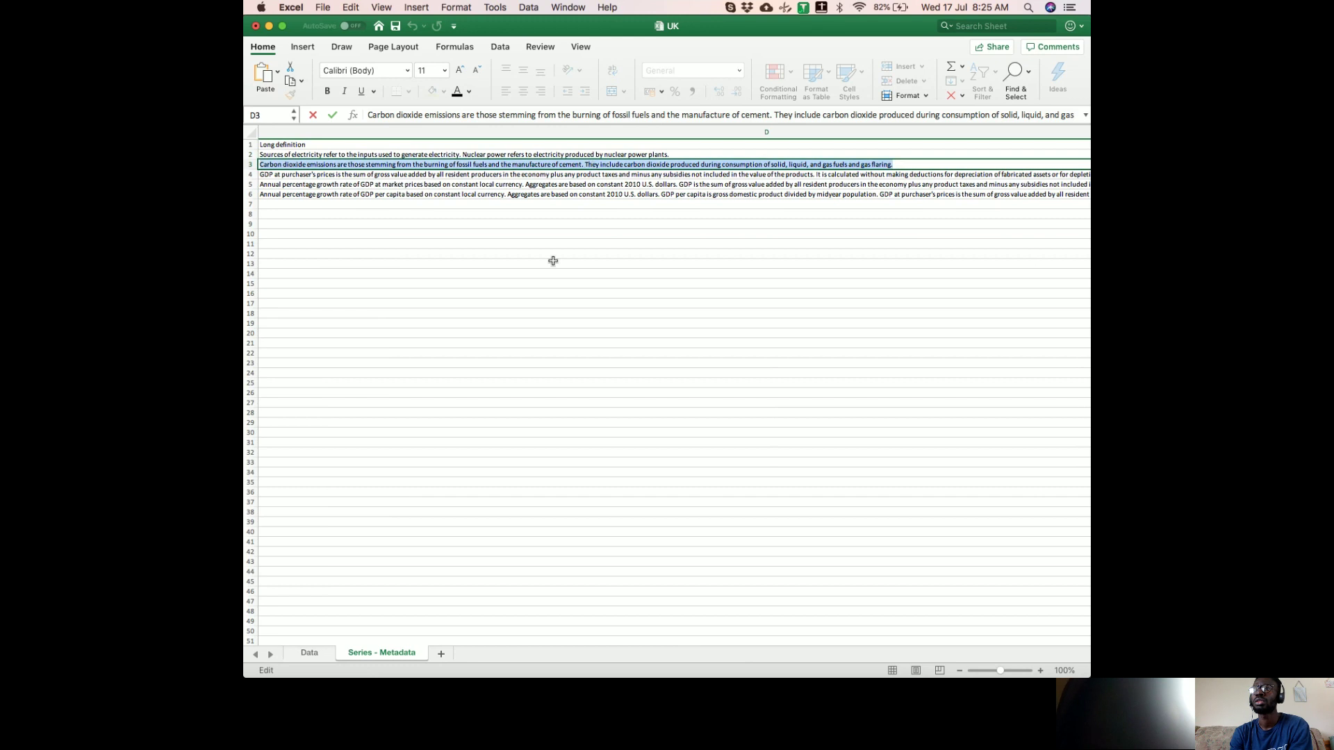
scroll(341, 183, "up", 3)
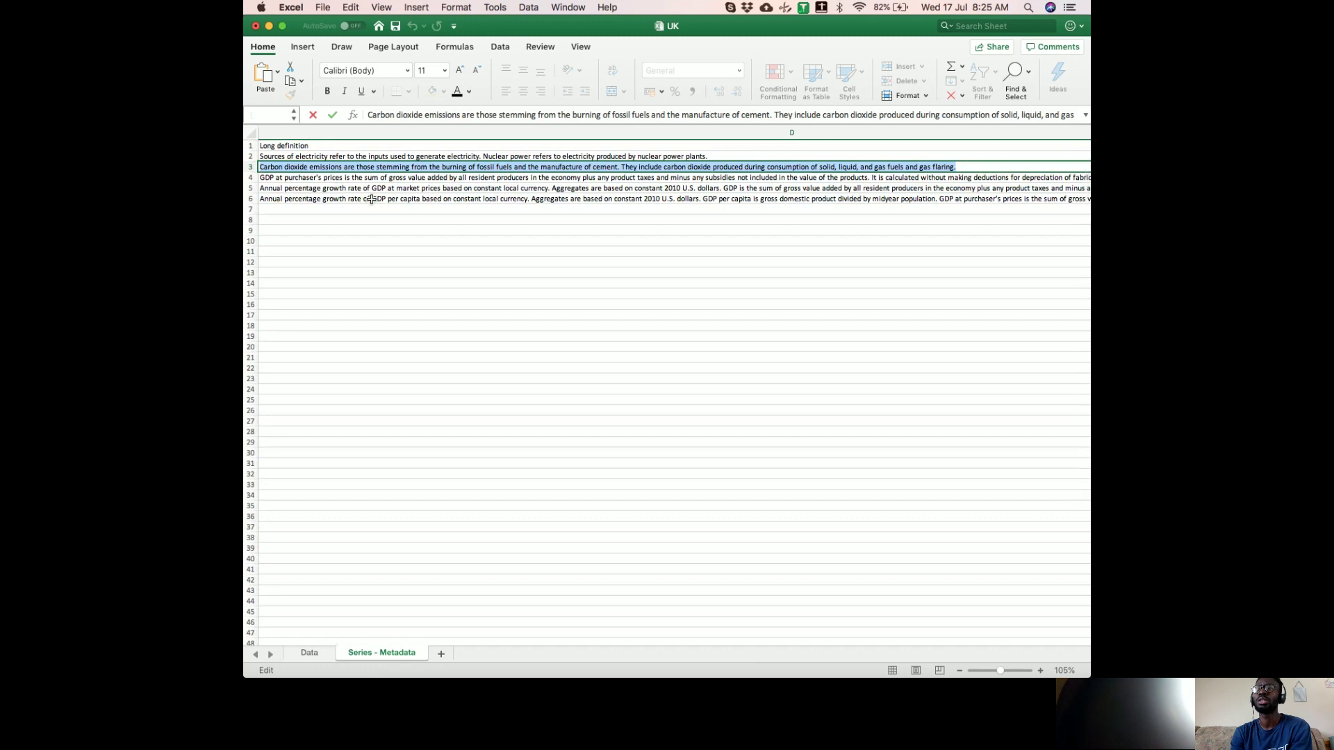
left_click(371, 199)
scroll(375, 199, "left", 5)
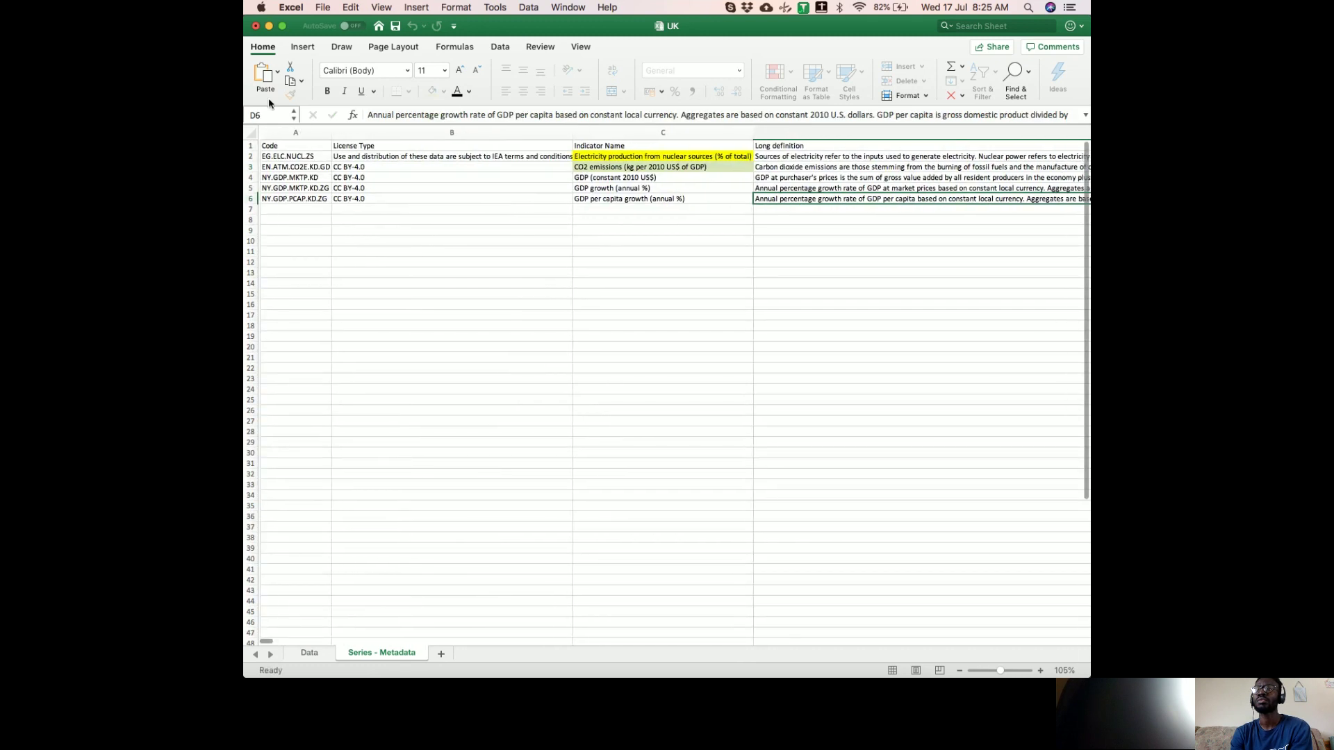
- Save the workbook and copy the nuclear electricity production series name into cell A16 of the Data sheet
key("super+s")
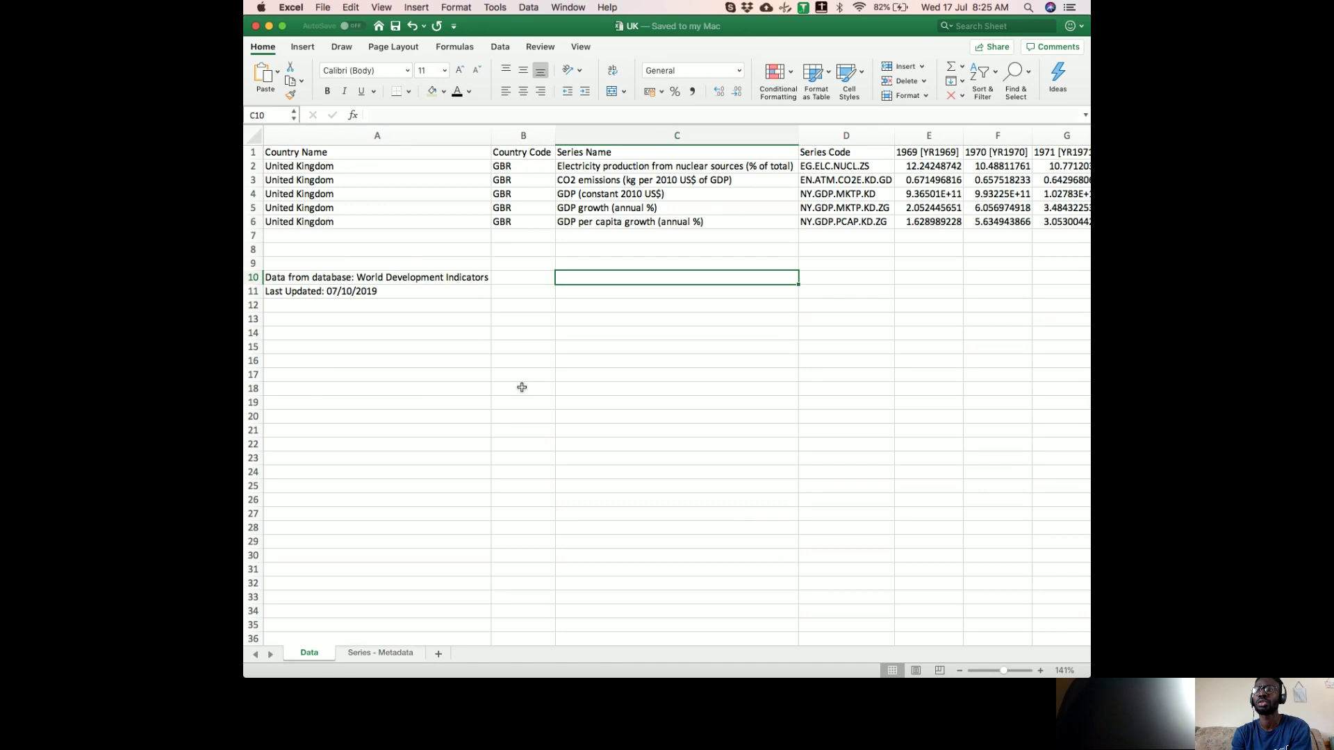
scroll(521, 387, "down", 3)
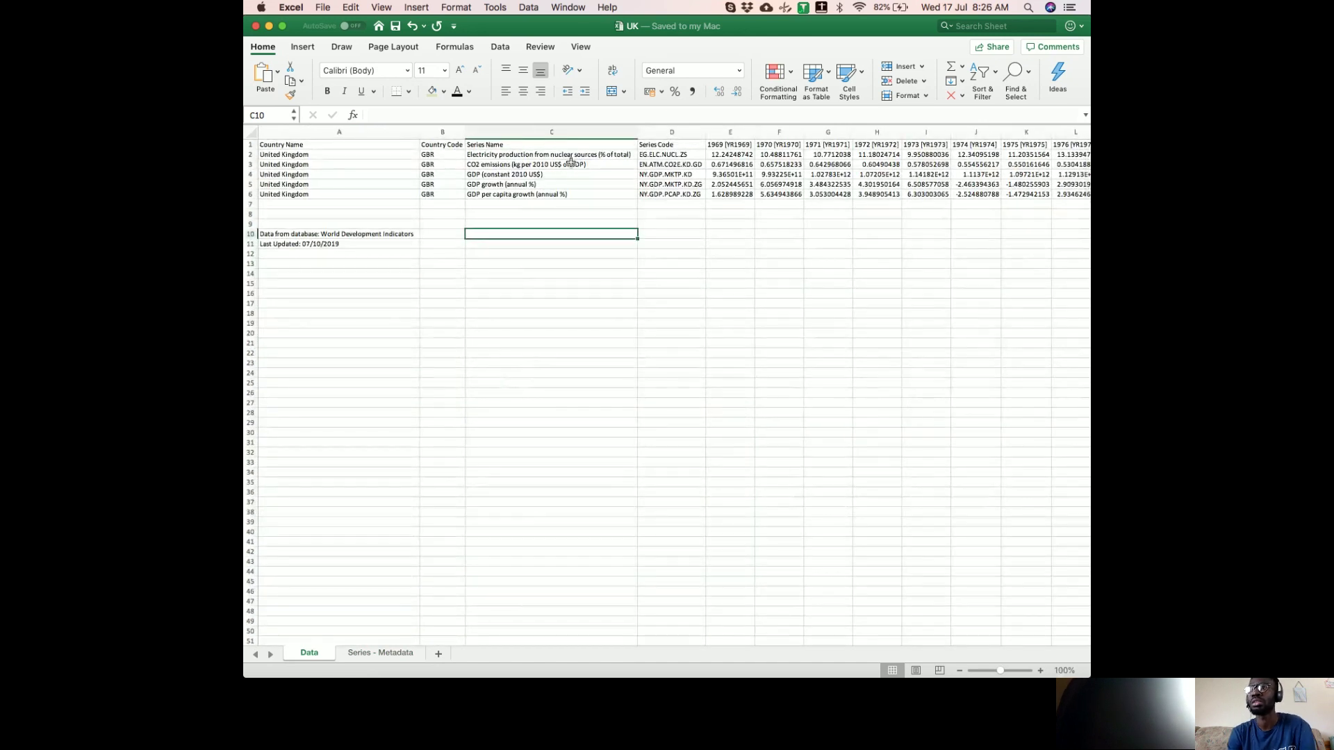
left_click(530, 156)
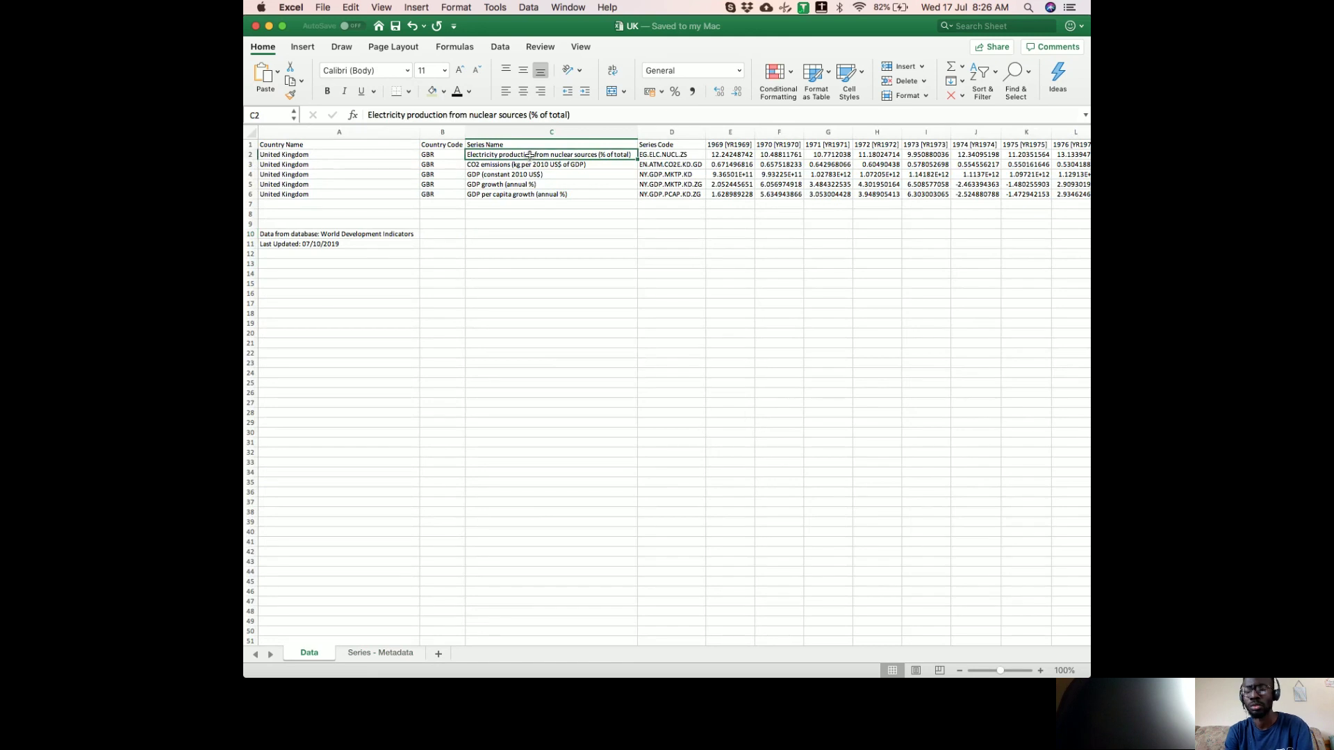
key("super+c")
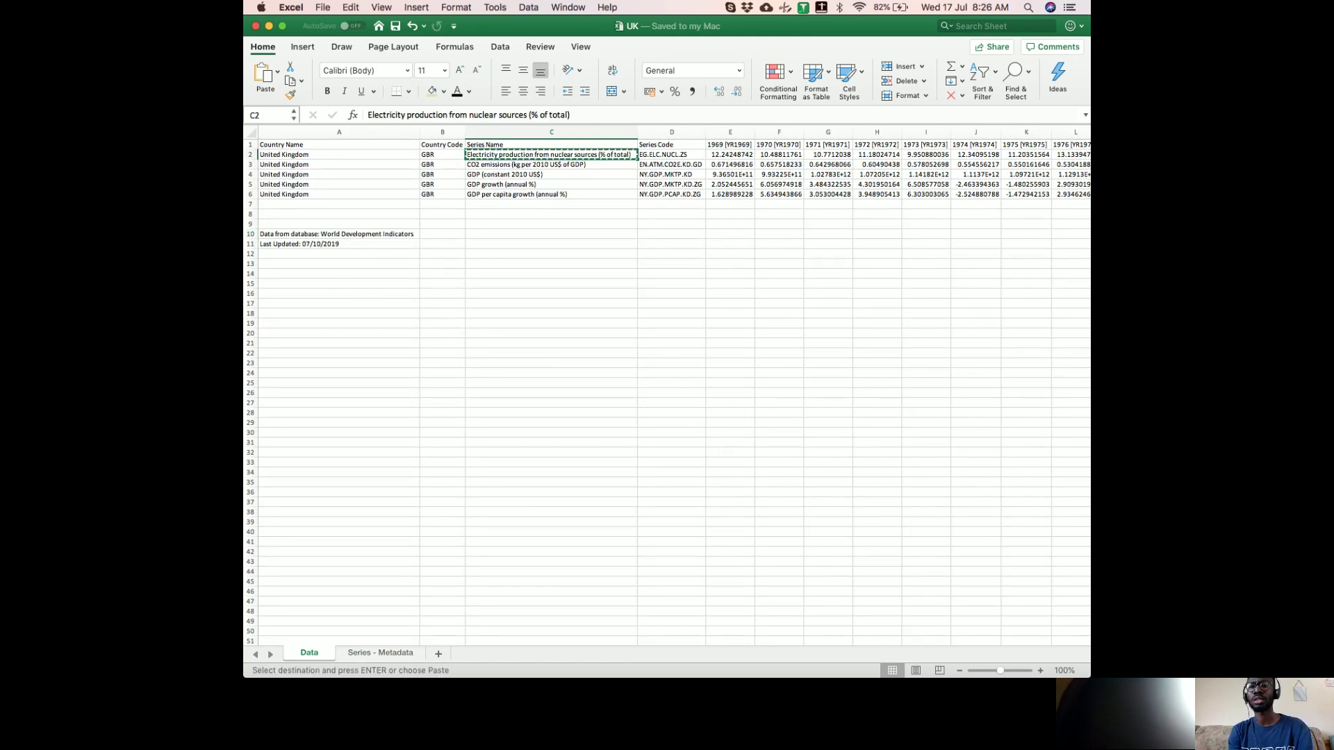
key("super+Tab")
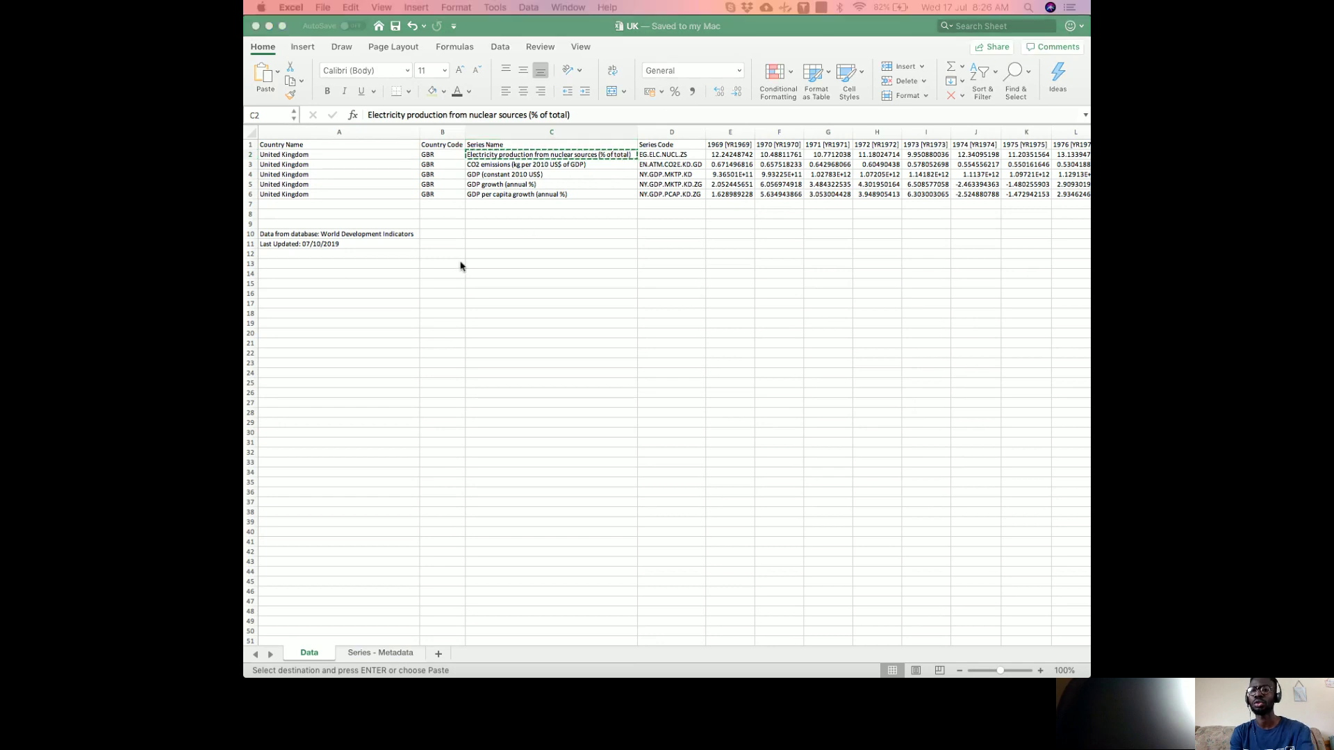
key("super+Tab")
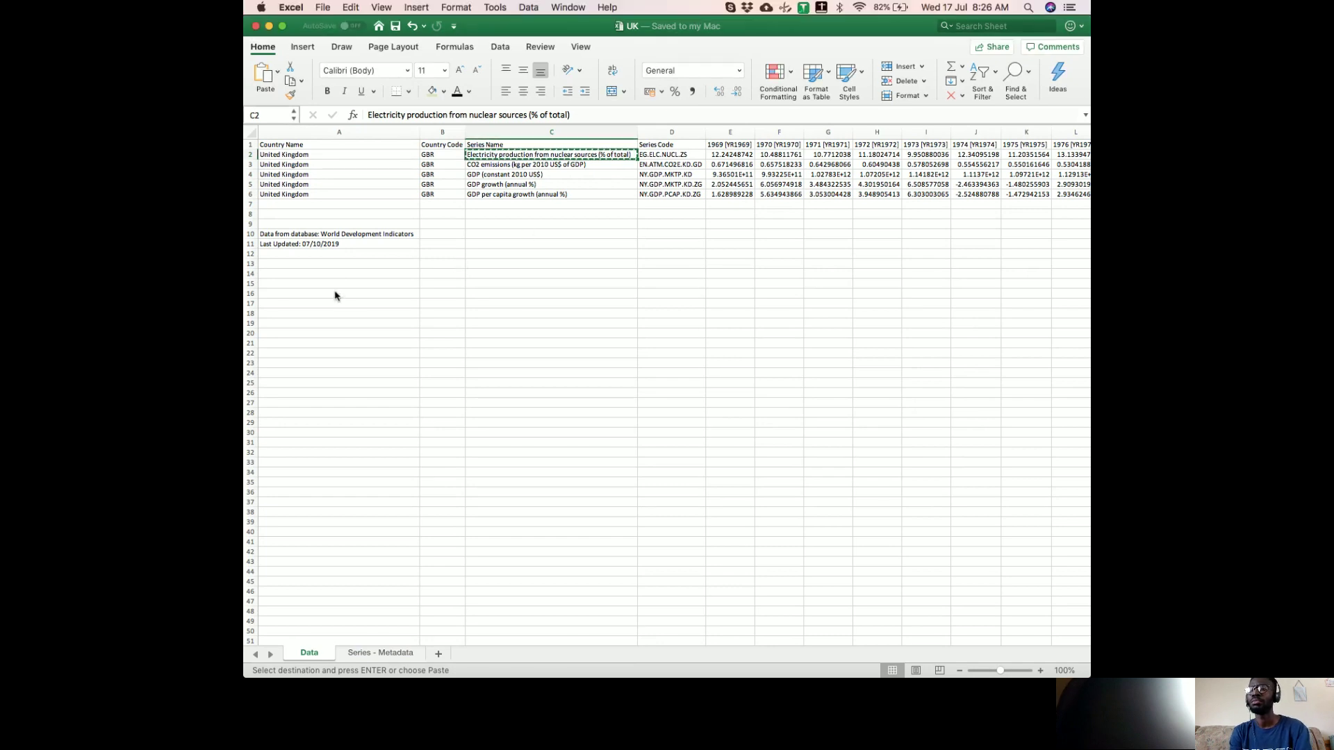
left_click(334, 292)
key("super+v")
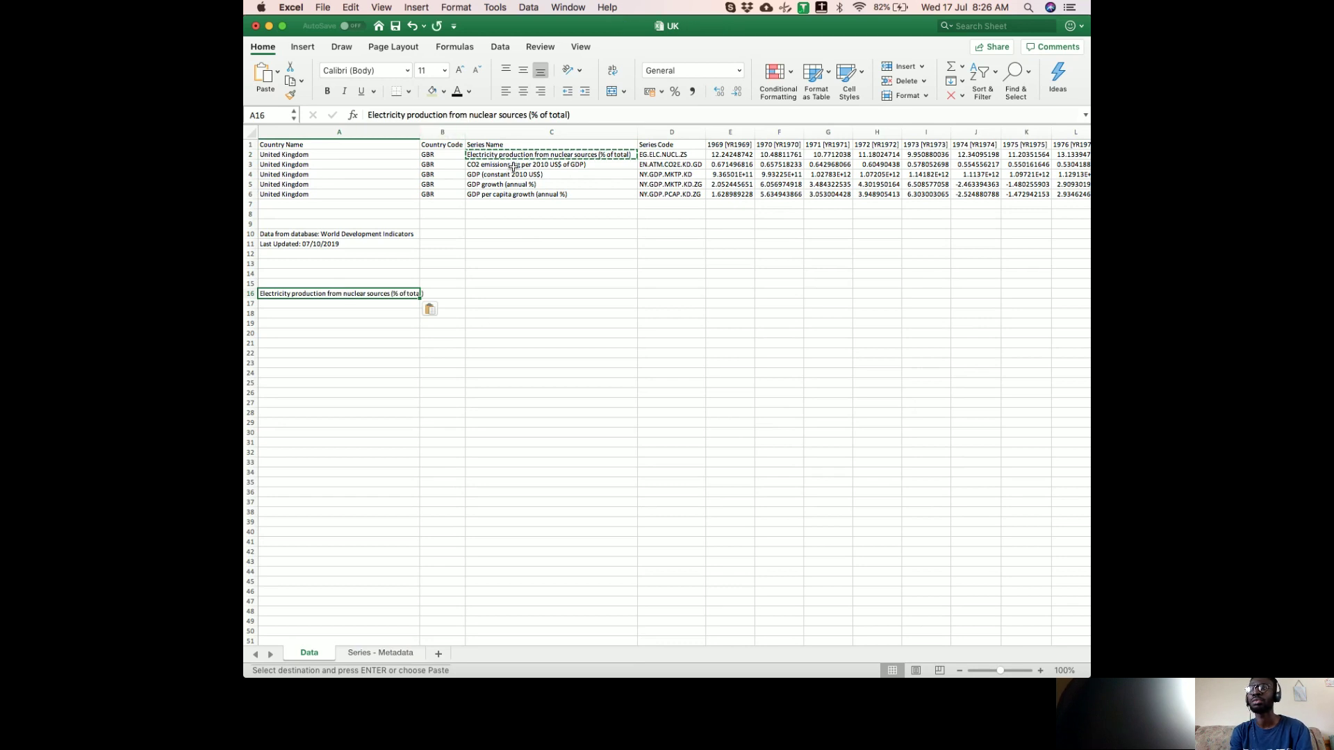
- Copy the series name CO2 emissions (kg per 2010 US$ of GDP) into cell A17
left_click(513, 167)
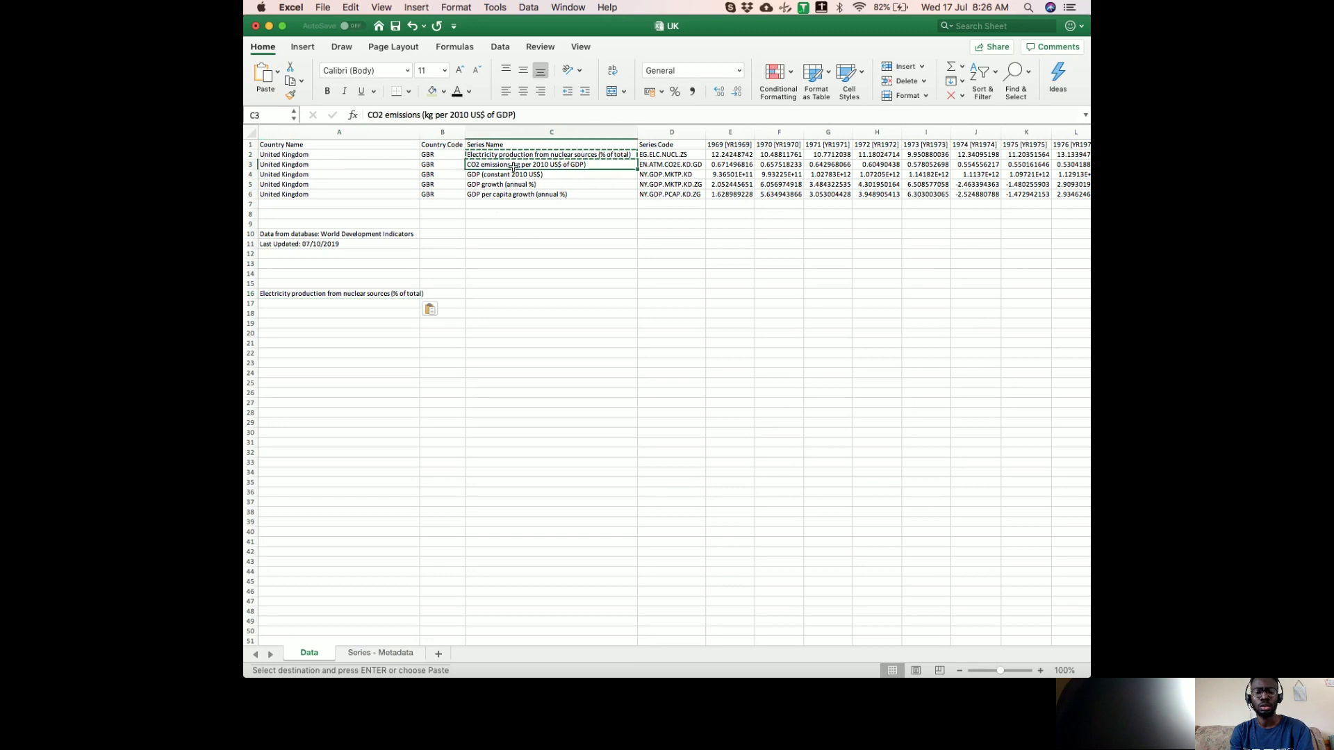
key("super+c")
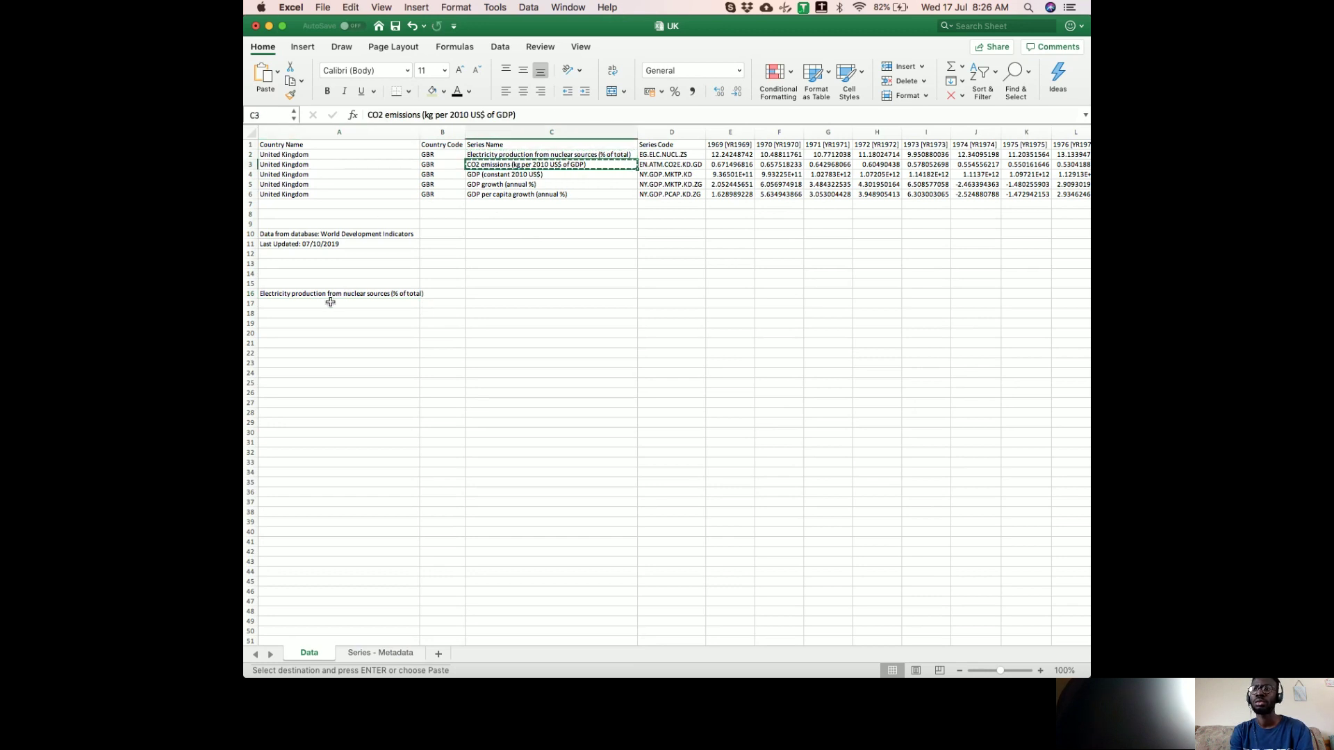
left_click(330, 303)
key("super+v")
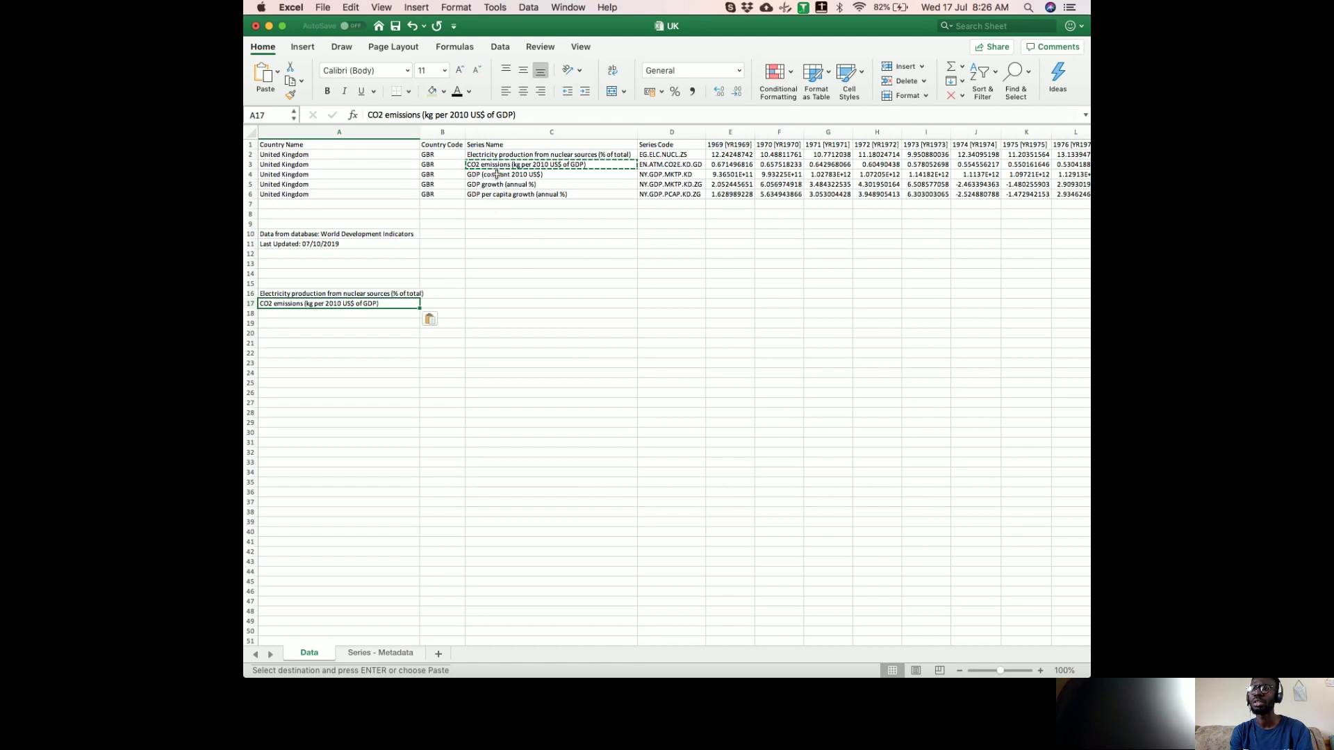
- Copy the series name GDP (constant 2010 US$) into cell A18
left_click(497, 175)
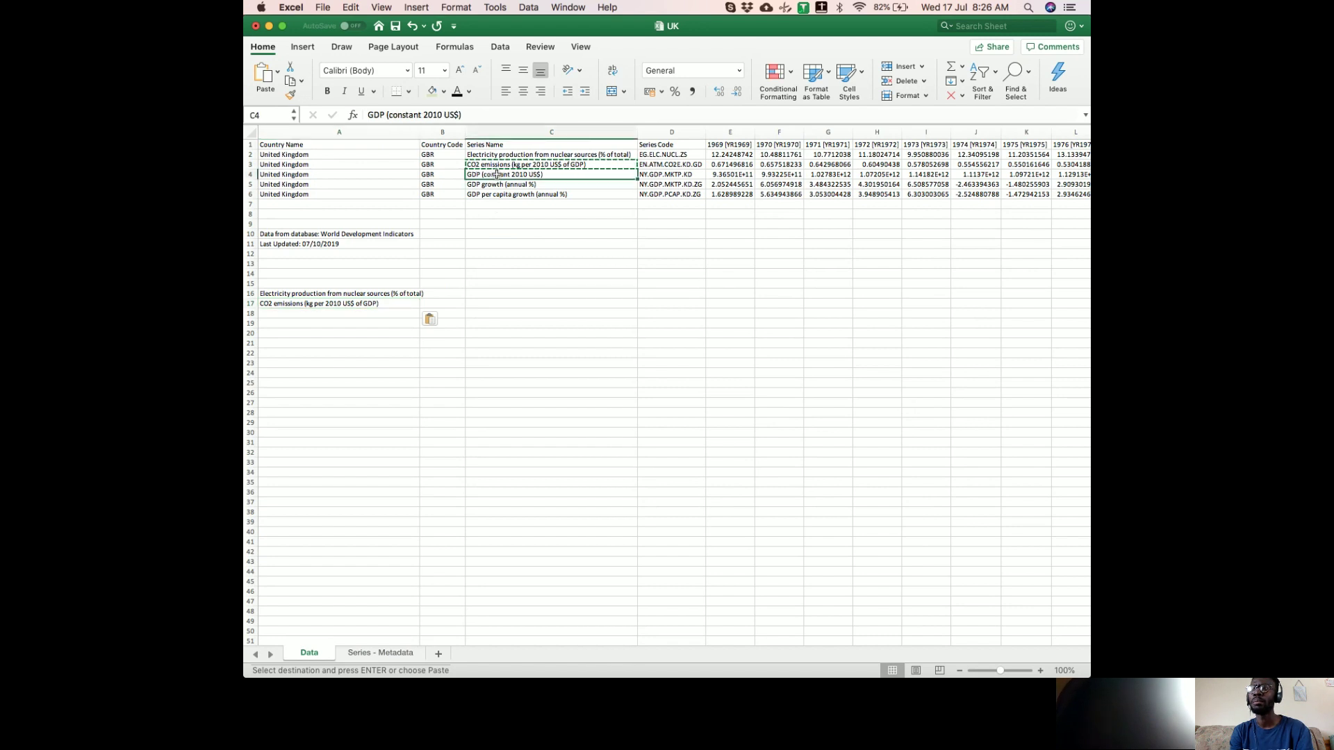
key("super+c")
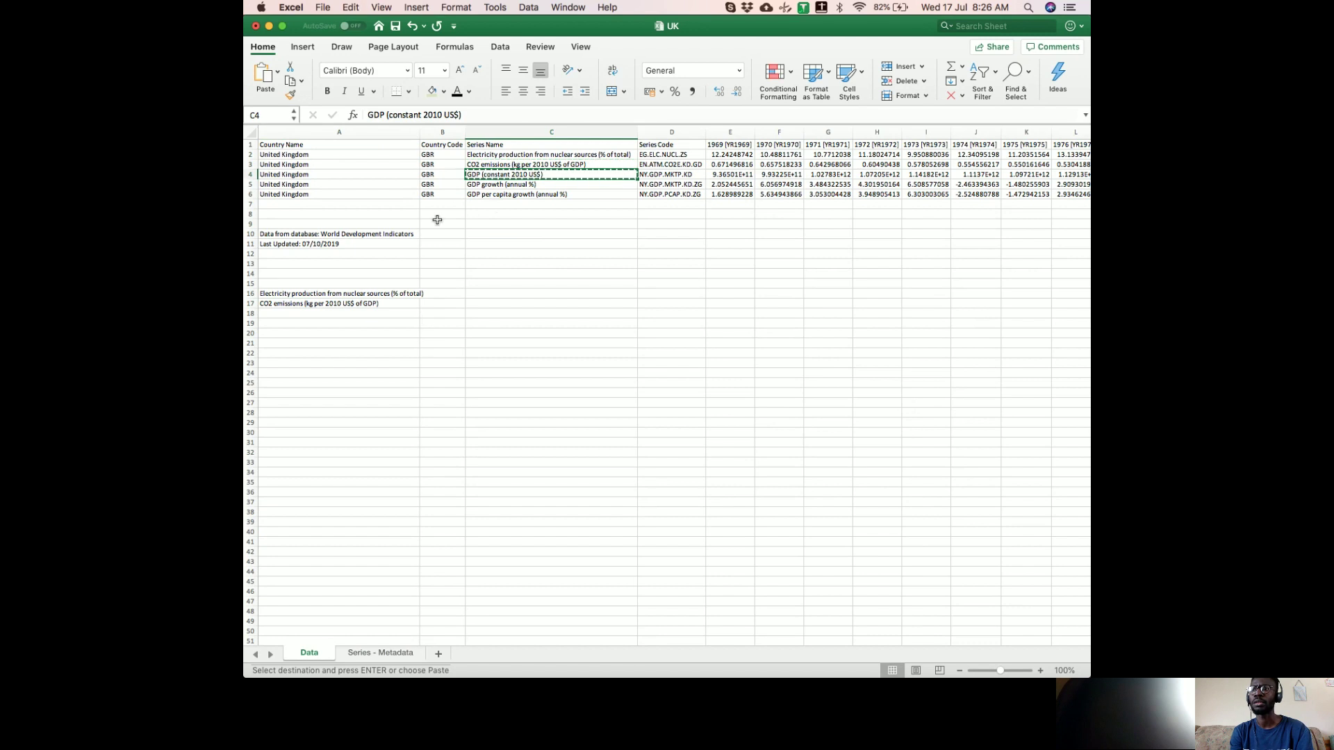
left_click(317, 314)
key("super+v")
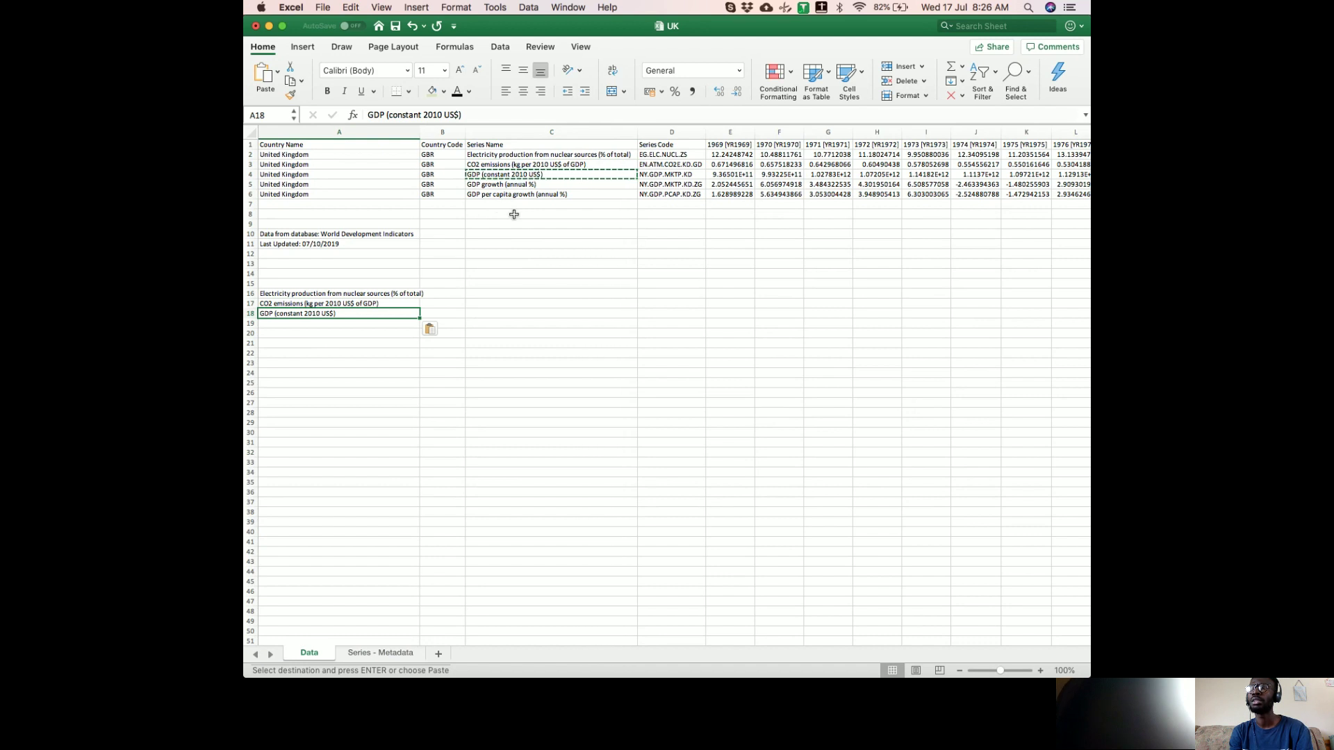
- Replace the label in cell A18 with a copy of the series name GDP per capita growth (annual %)
left_click(524, 195)
key("super+c")
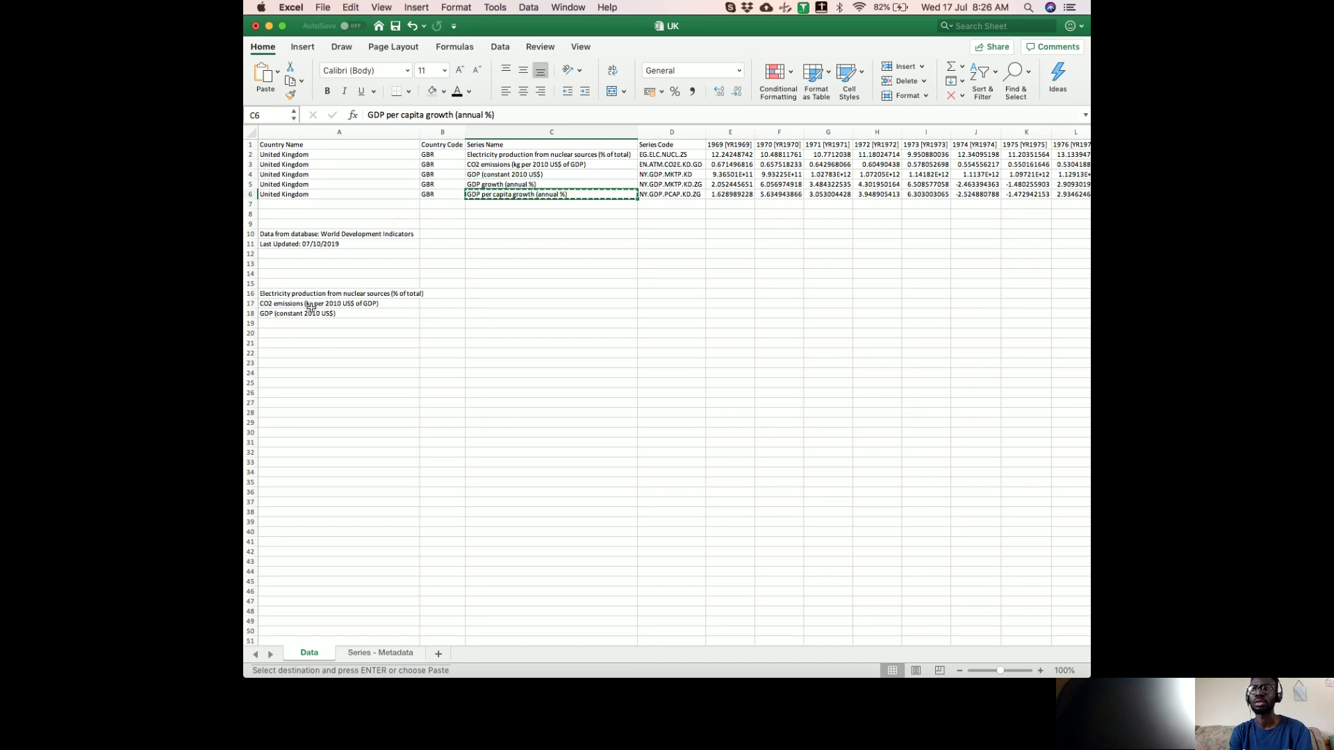
left_click(308, 314)
key("super+v")
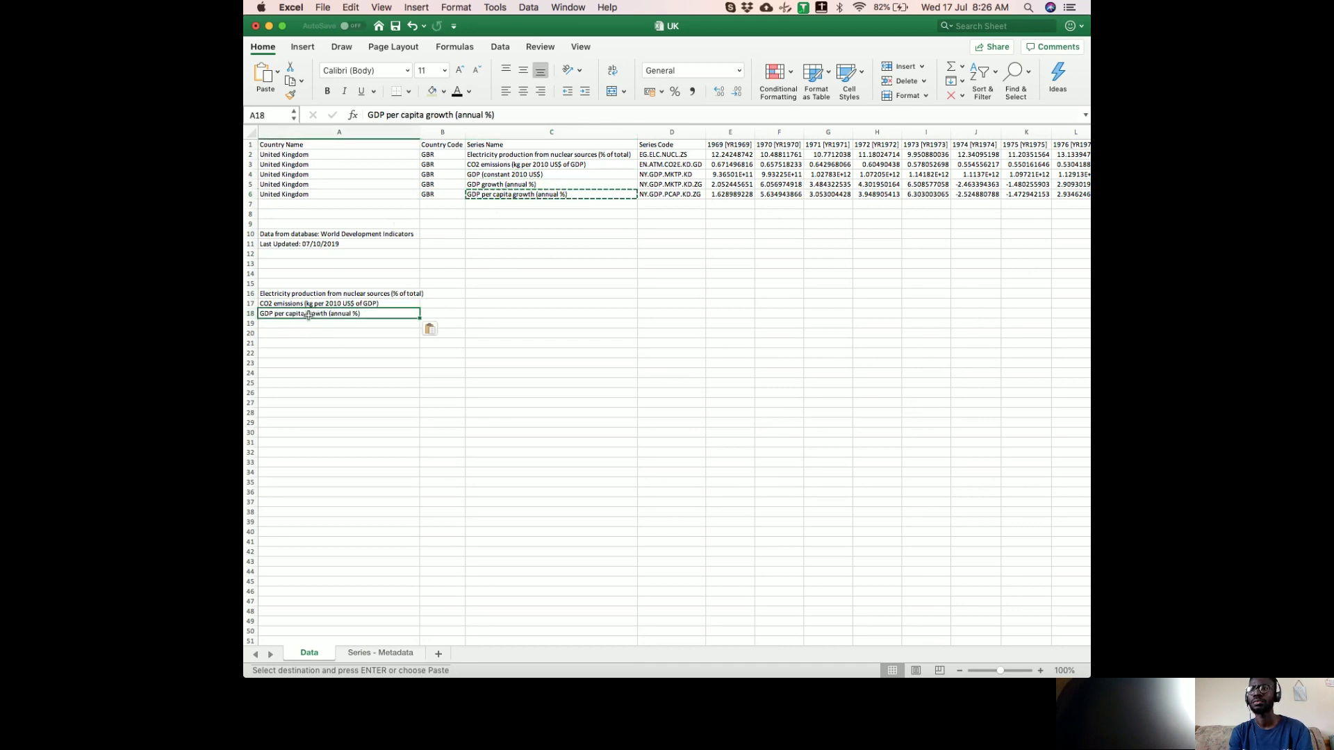
- Copy the GDP per capita growth values for all years from 1969 in row 6 and save the workbook
left_click(717, 195)
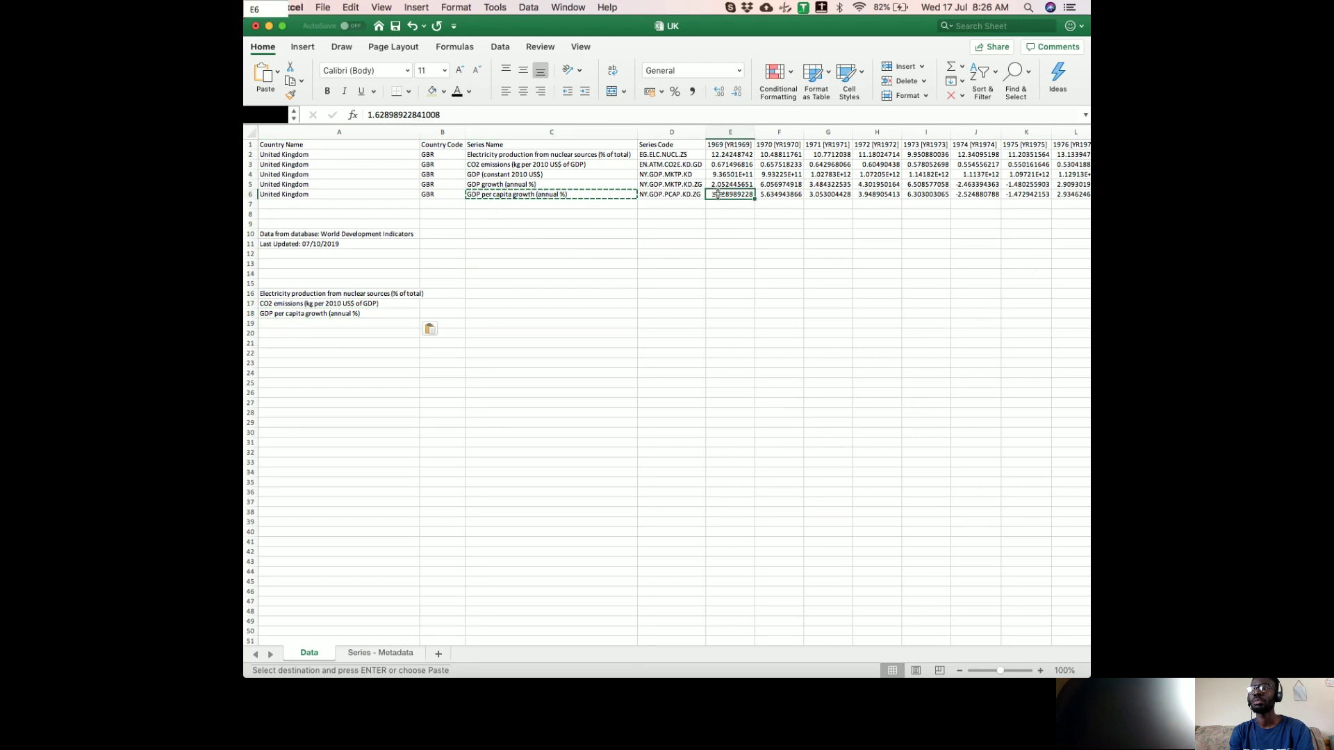
key("shift+super+Right")
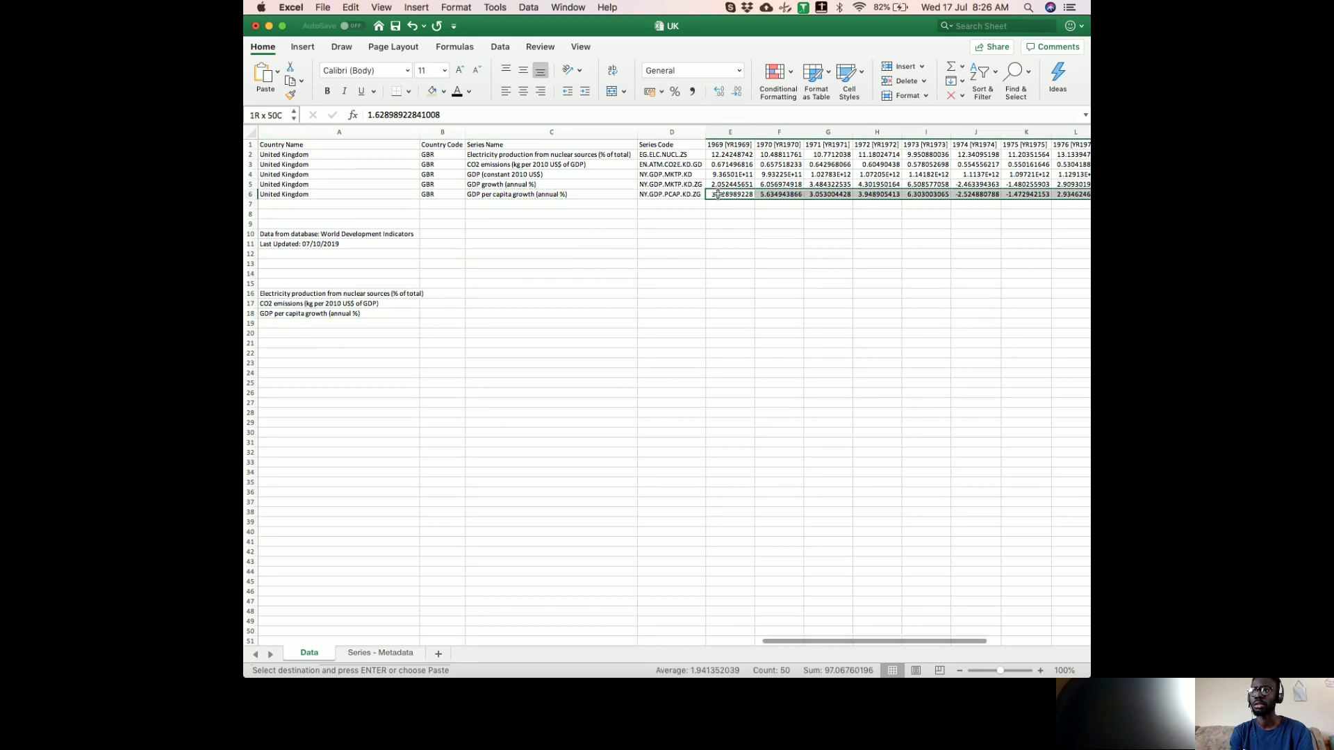
scroll(717, 195, "left", 15)
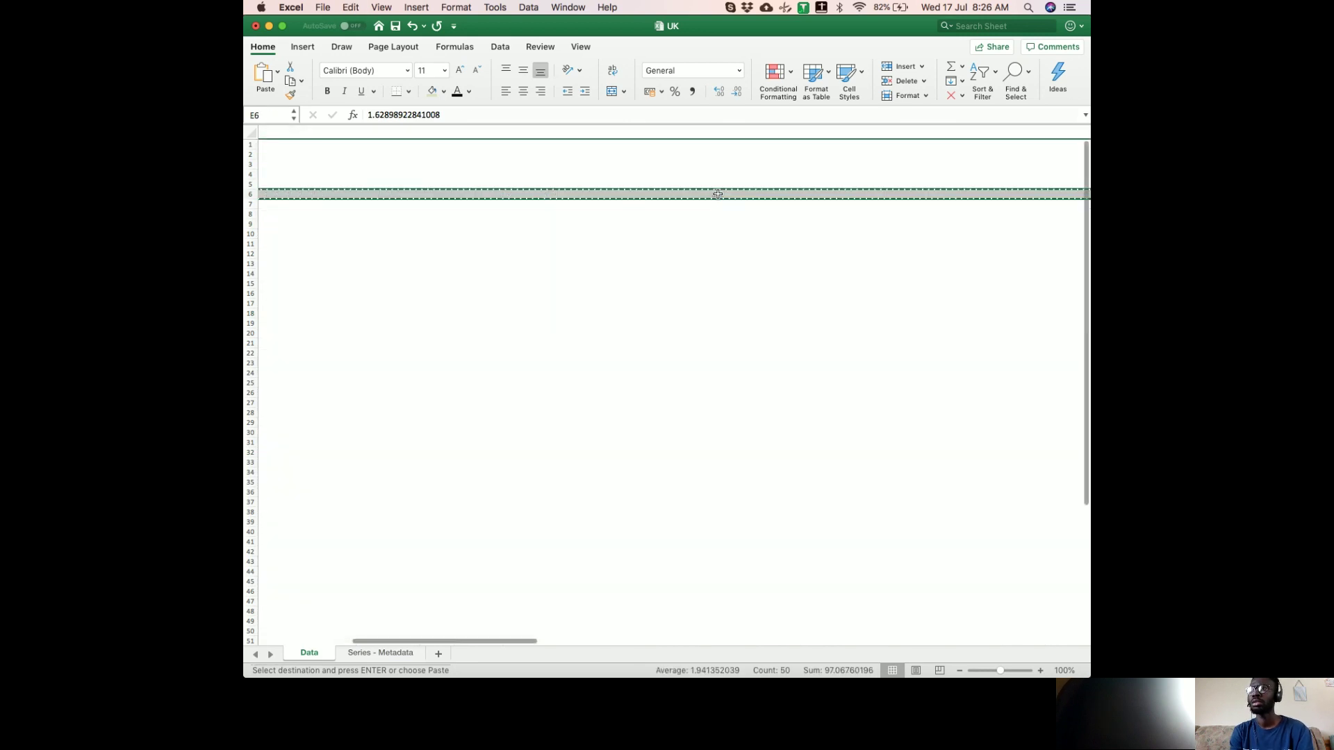
scroll(623, 258, "left", 3)
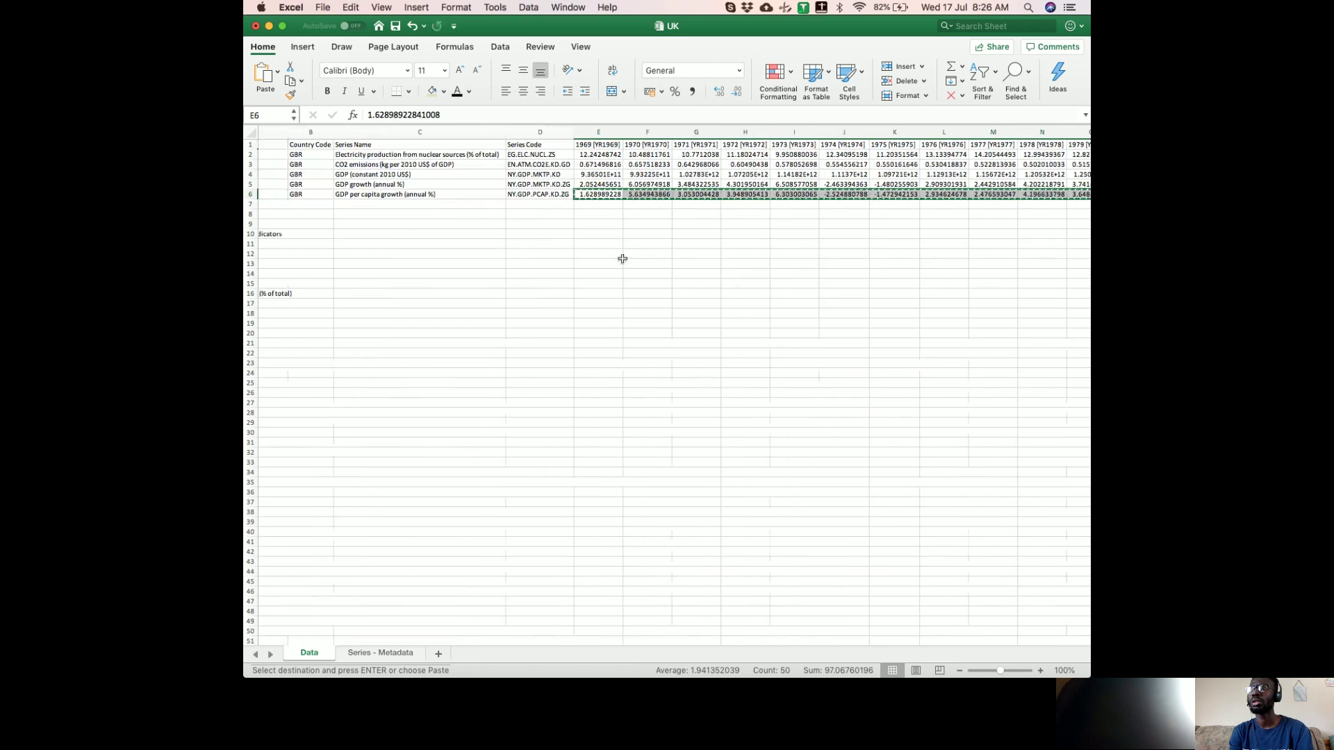
key("super+s")
- Examine the Data sheet's series values year by year up to 2018 for data availability
scroll(860, 315, "right", 5)
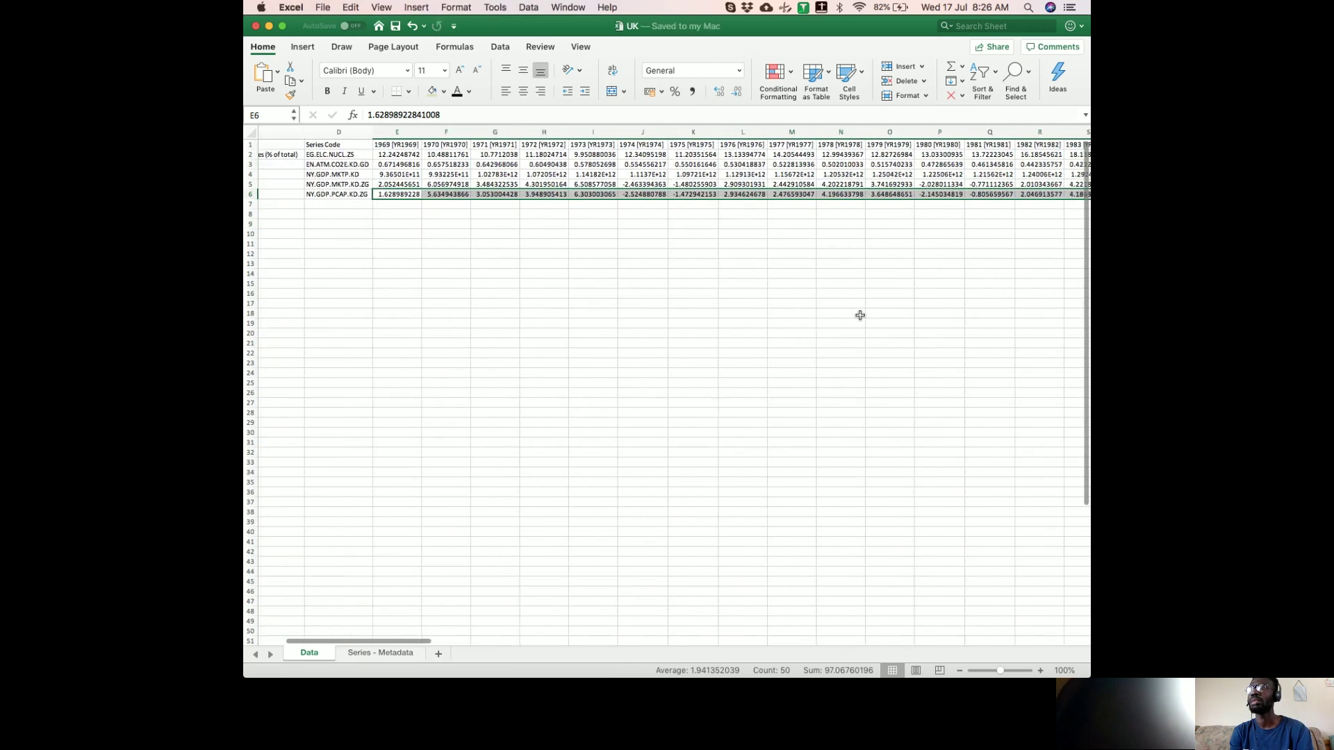
scroll(860, 316, "right", 3)
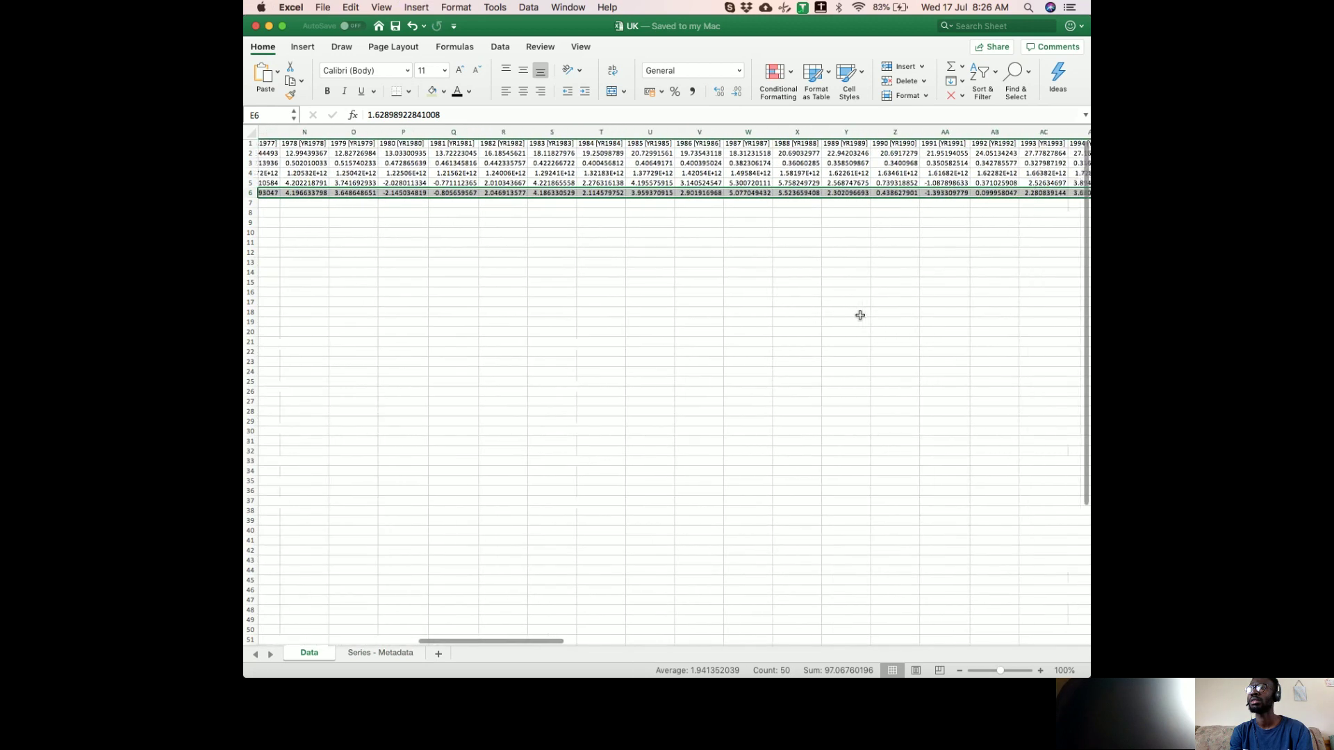
scroll(860, 315, "right", 1)
scroll(859, 315, "right", 8)
scroll(860, 316, "right", 5)
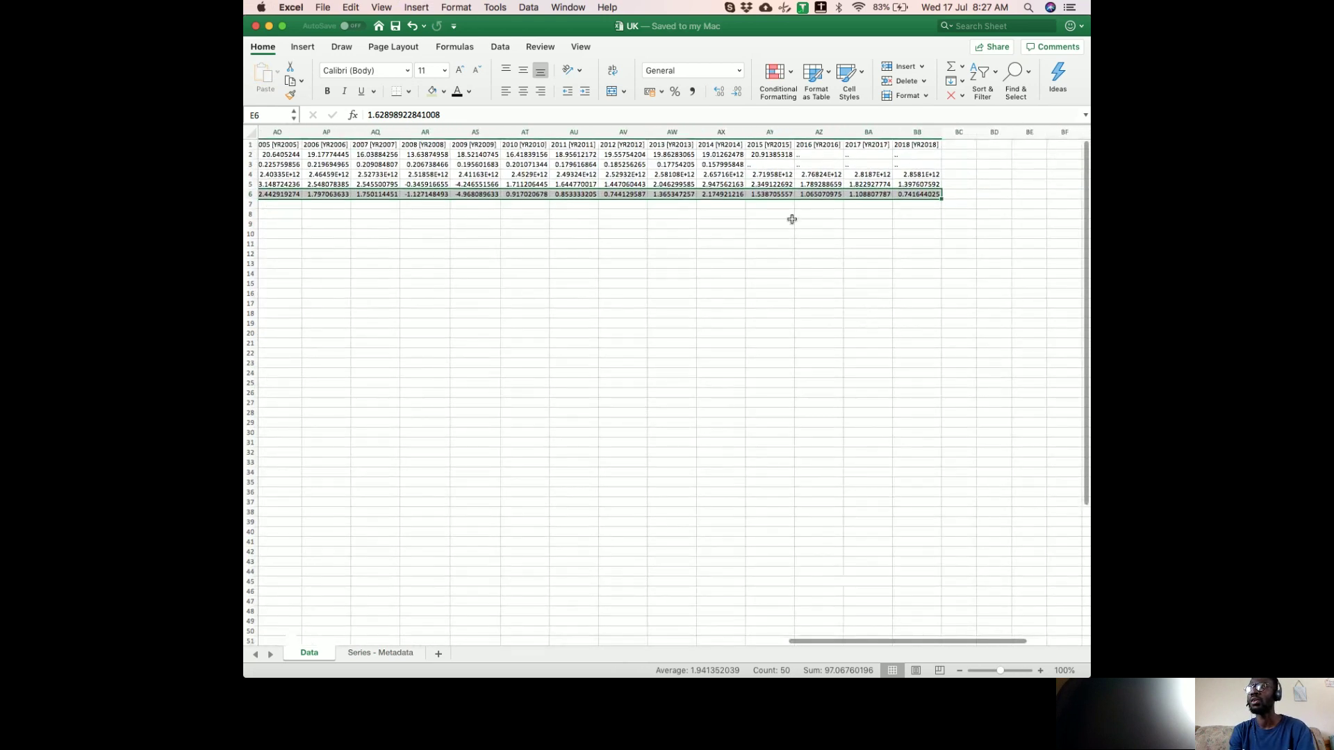
scroll(774, 217, "left", 1)
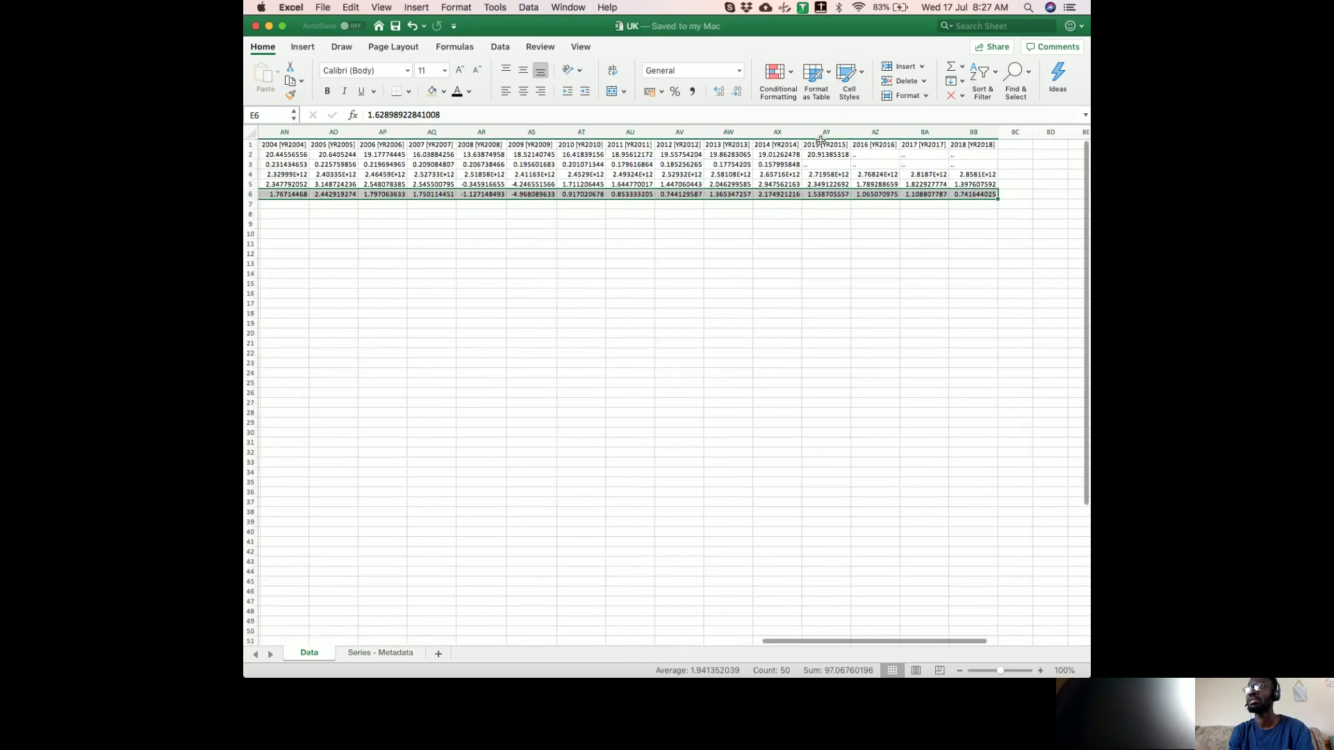
- Copy the year headers and series values for 2006 to 2015 from rows 1 to 6 of the Data sheet
left_click(821, 143)
key("shift+Left")
key("shift+Left")
key("shift+Left")
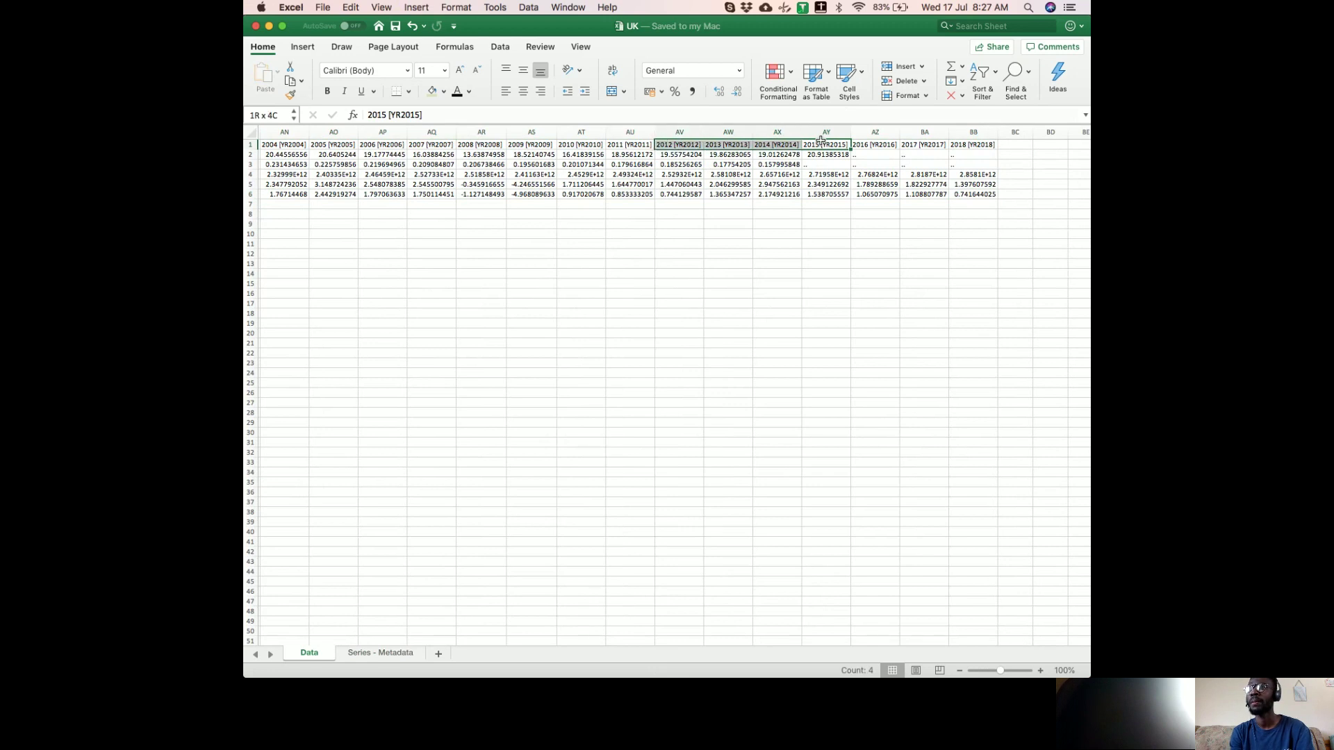
key("shift+Left")
key("shift+Left")
key("shift+Left")
key("shift+Left")
key("shift+Left")
key("shift+Left")
key("shift+Left")
key("shift+Left")
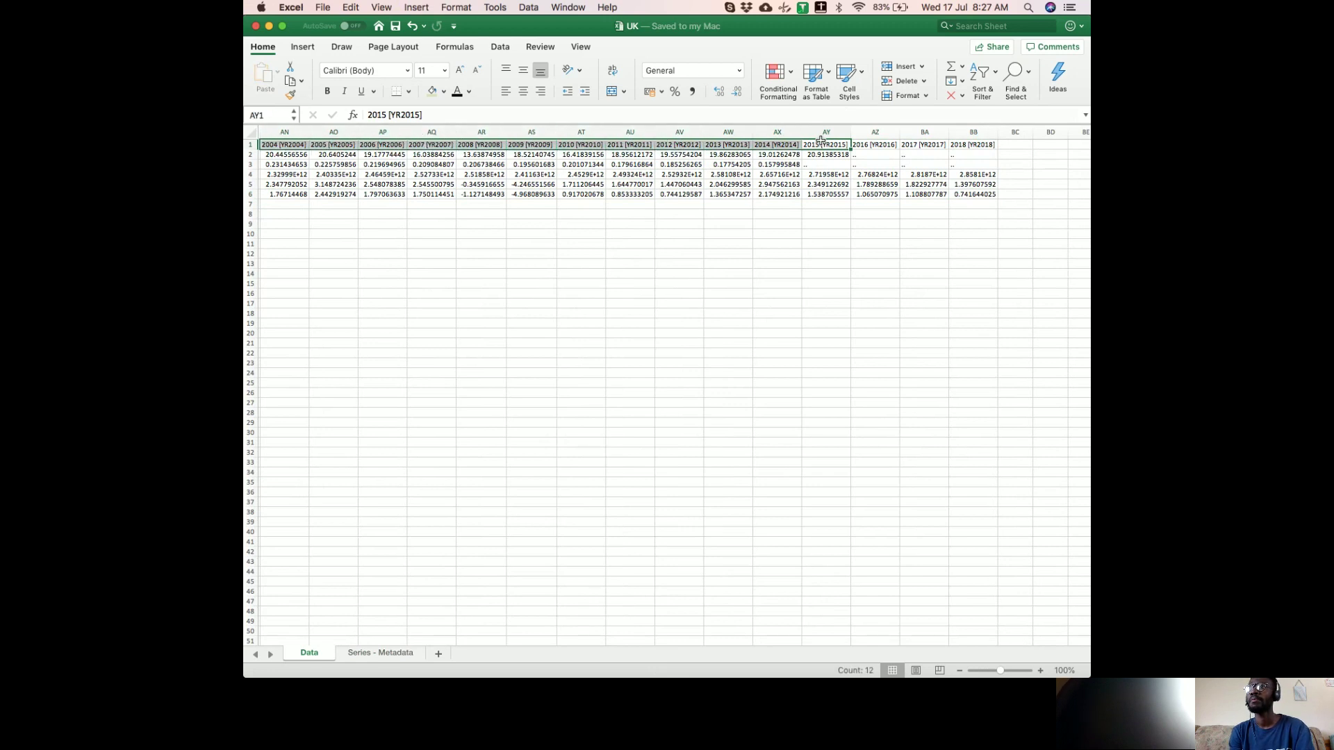
key("shift+Right")
key("shift+Right")
key("shift+Right")
key("shift+Right")
key("shift+Right")
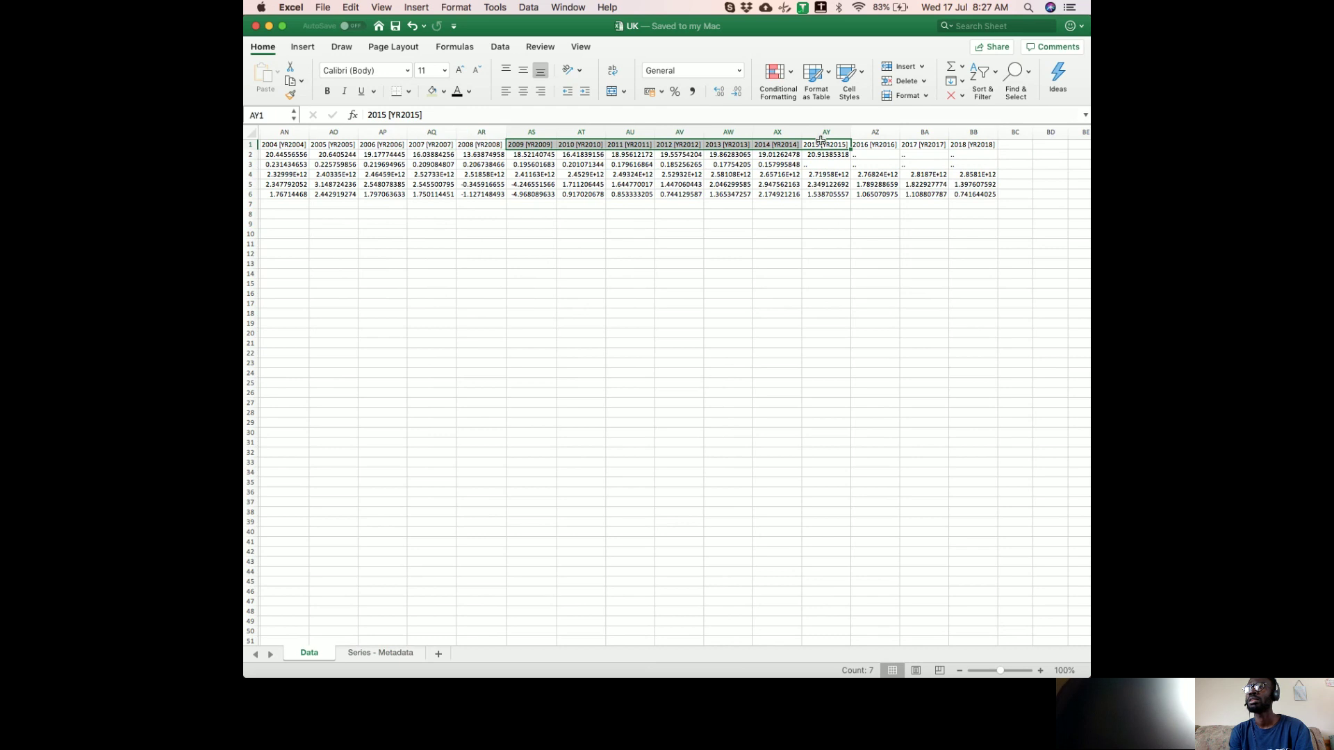
key("shift+Left")
key("shift+Left")
key("shift+Left")
key("shift+Down")
key("shift+Down")
key("shift+Down")
key("shift+Down")
key("shift+Down")
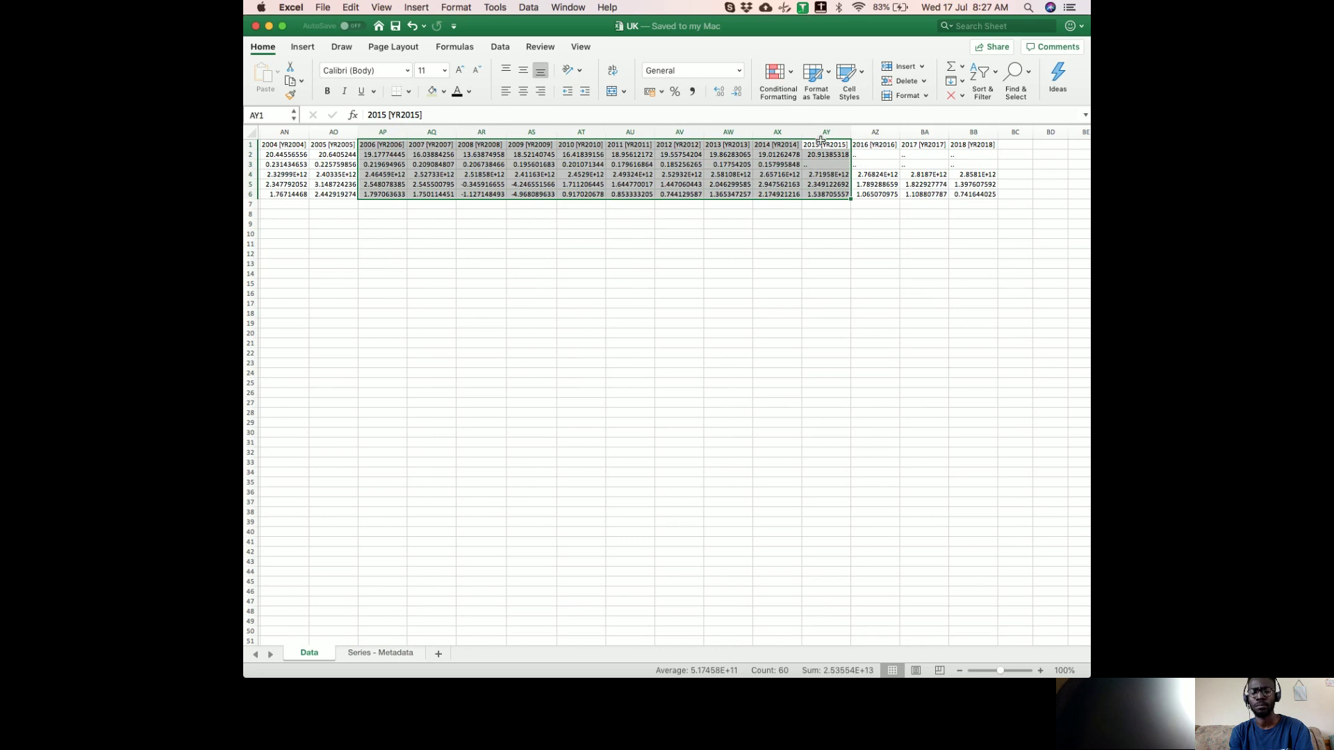
key("super+c")
- Paste the copied 2006–2015 block beside the series labels and position it so its year headers start in cell B15
scroll(781, 323, "left", 10)
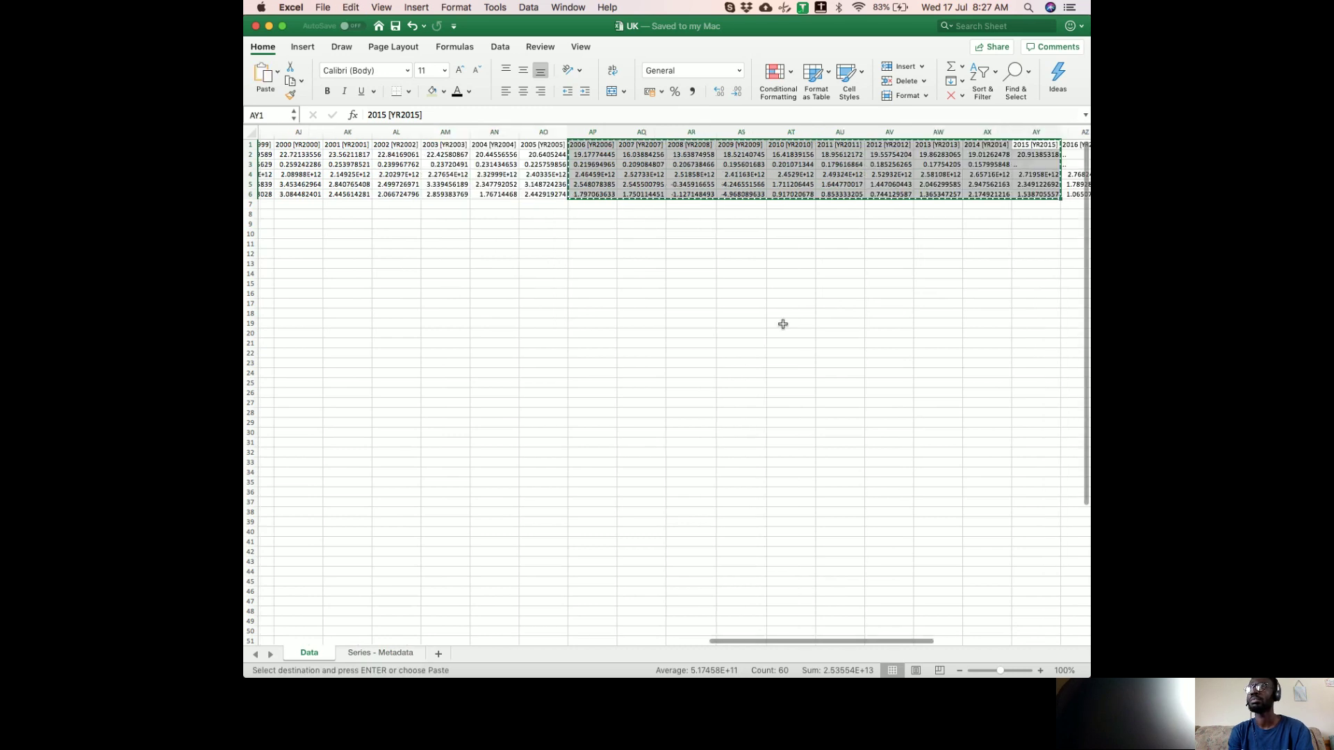
scroll(782, 324, "left", 10)
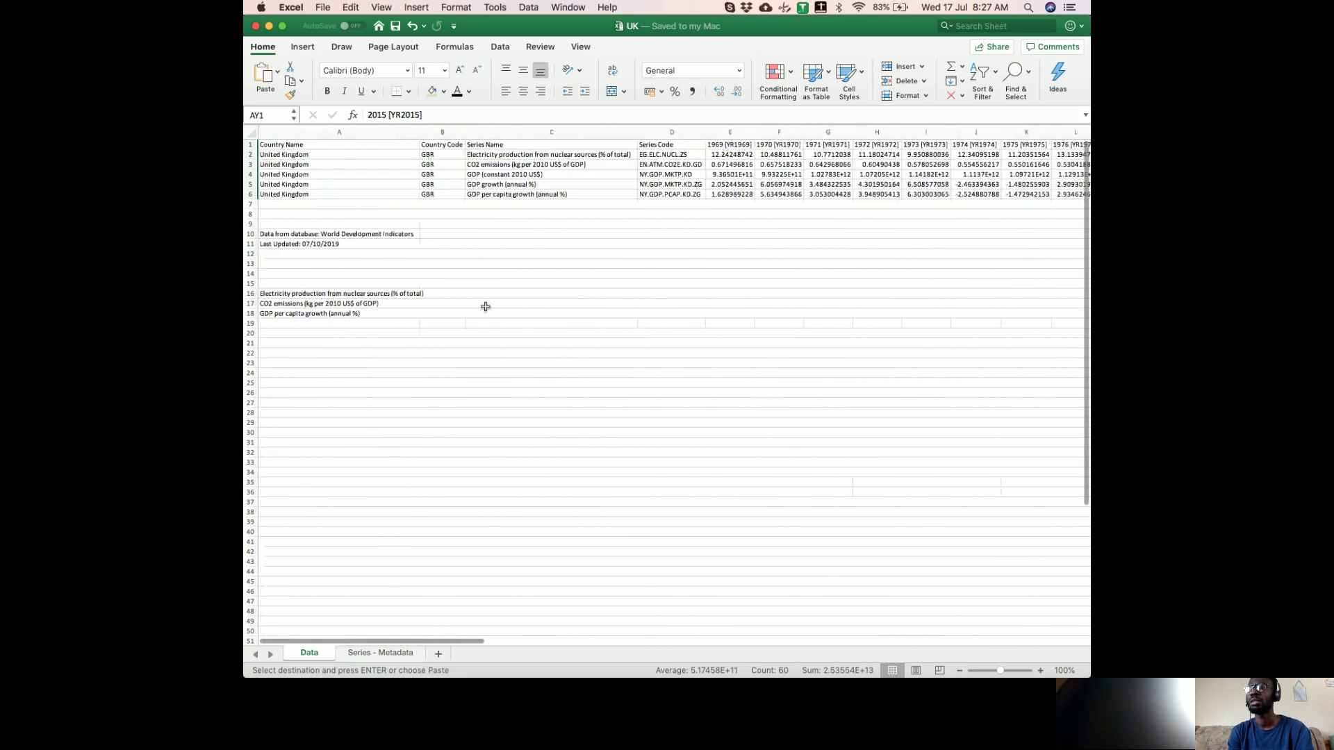
left_click(445, 294)
key("super+v")
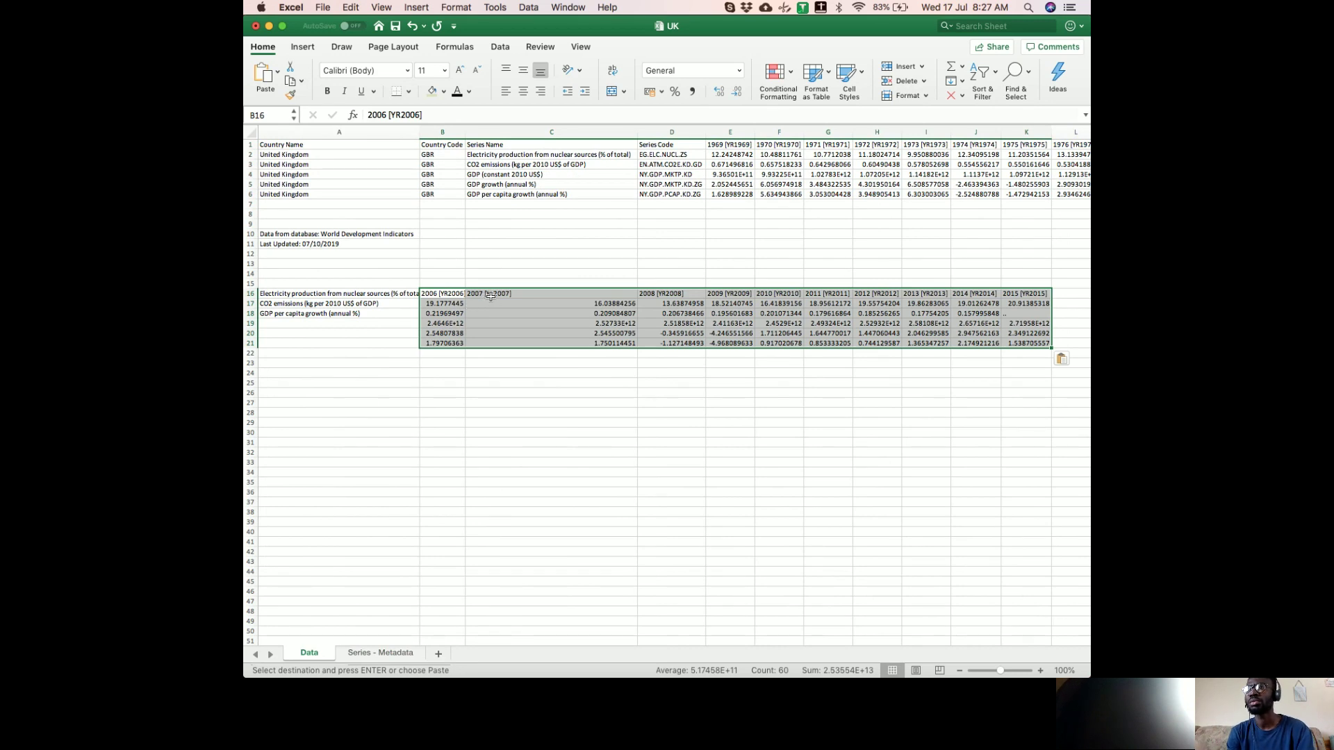
left_click_drag(462, 288, 461, 284)
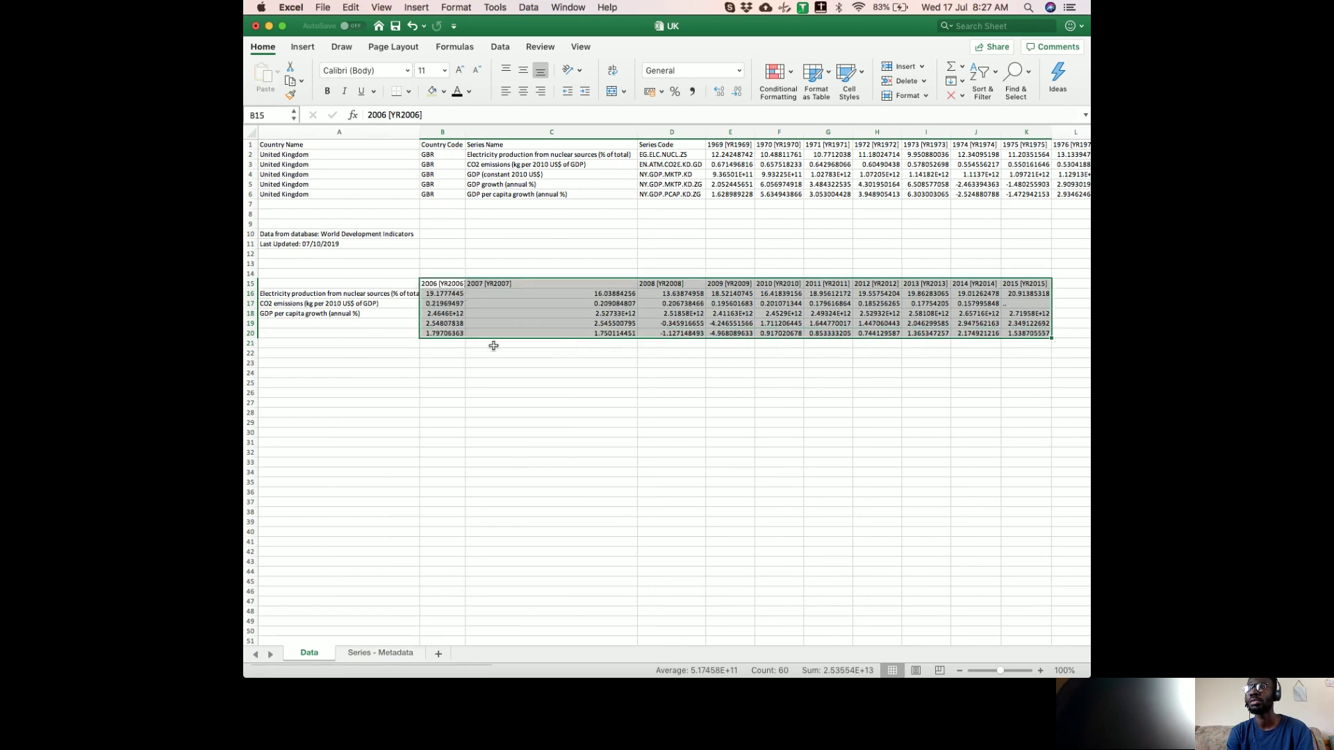
- Clear the pasted constant GDP and GDP growth values for 2006 to 2015 in B18:K19
left_click(446, 314)
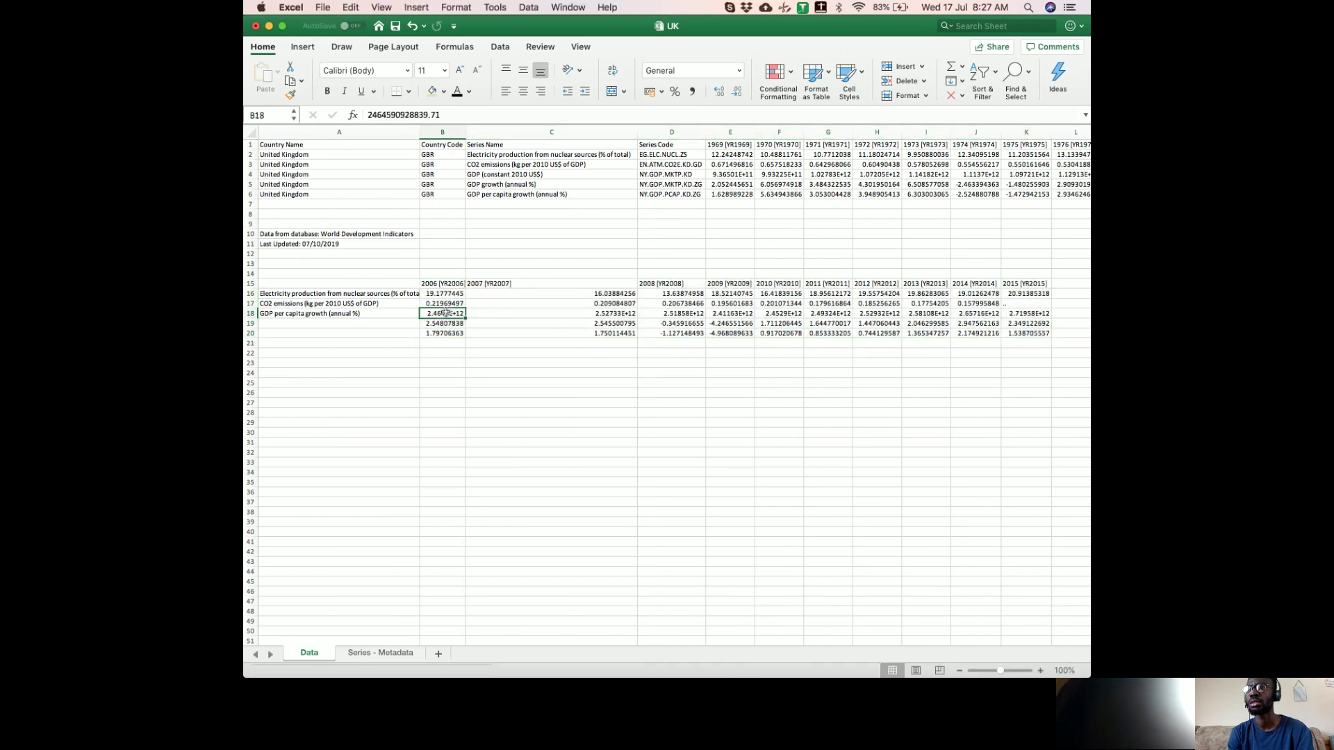
key("shift+Down")
key("shift+Right")
key("shift+Right")
key("shift+Right")
key("shift+Right")
key("shift+Right")
key("shift+Right")
key("shift+Right")
key("shift+Right")
key("shift+Right")
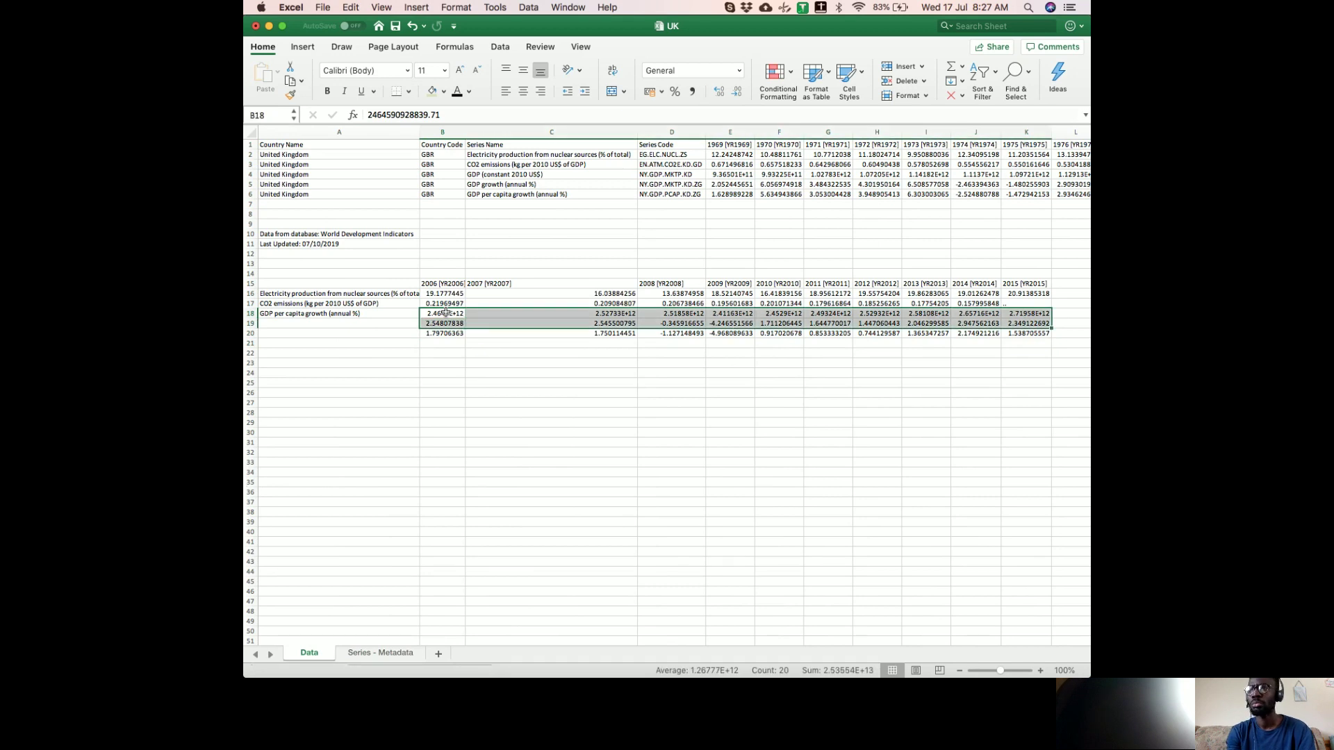
key("Delete")
- Move the GDP per capita growth values from row 20 into row 18, starting at B18 beside their label
left_click(441, 334)
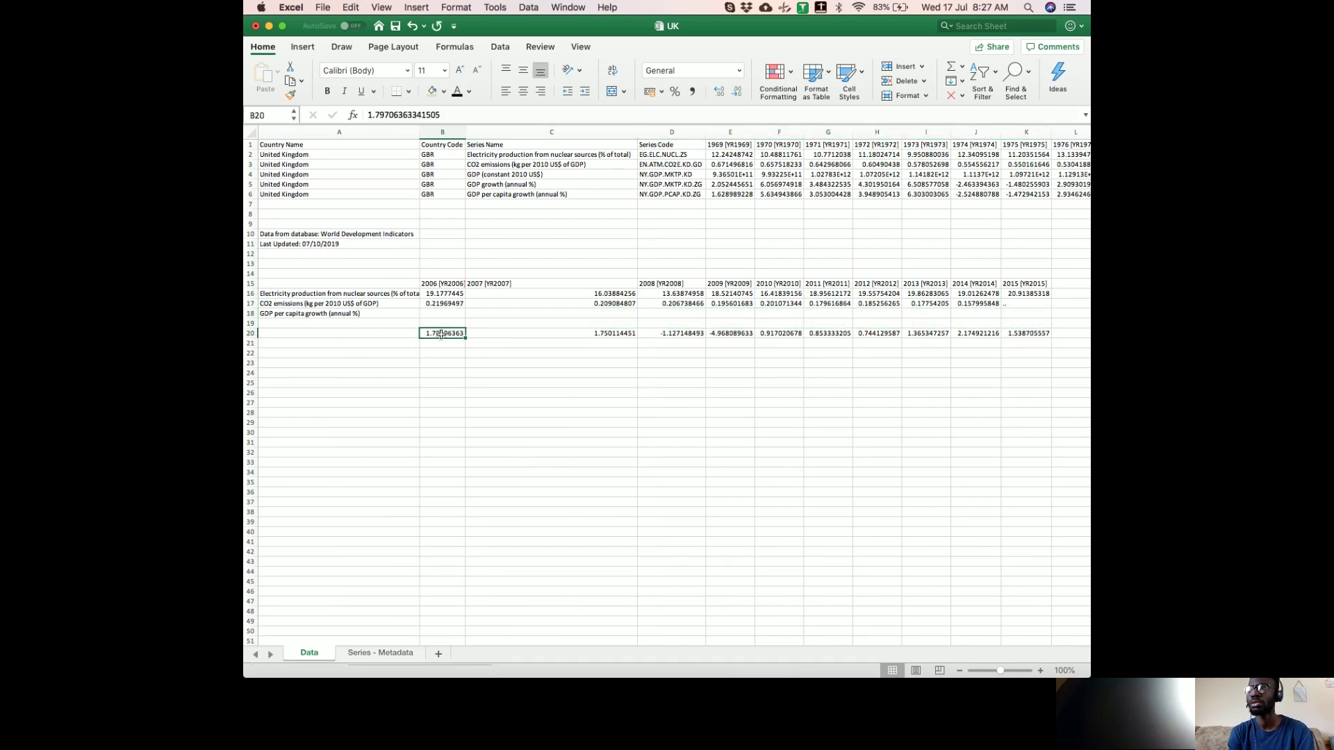
key("shift+super+Right")
left_click_drag(465, 332, 468, 314)
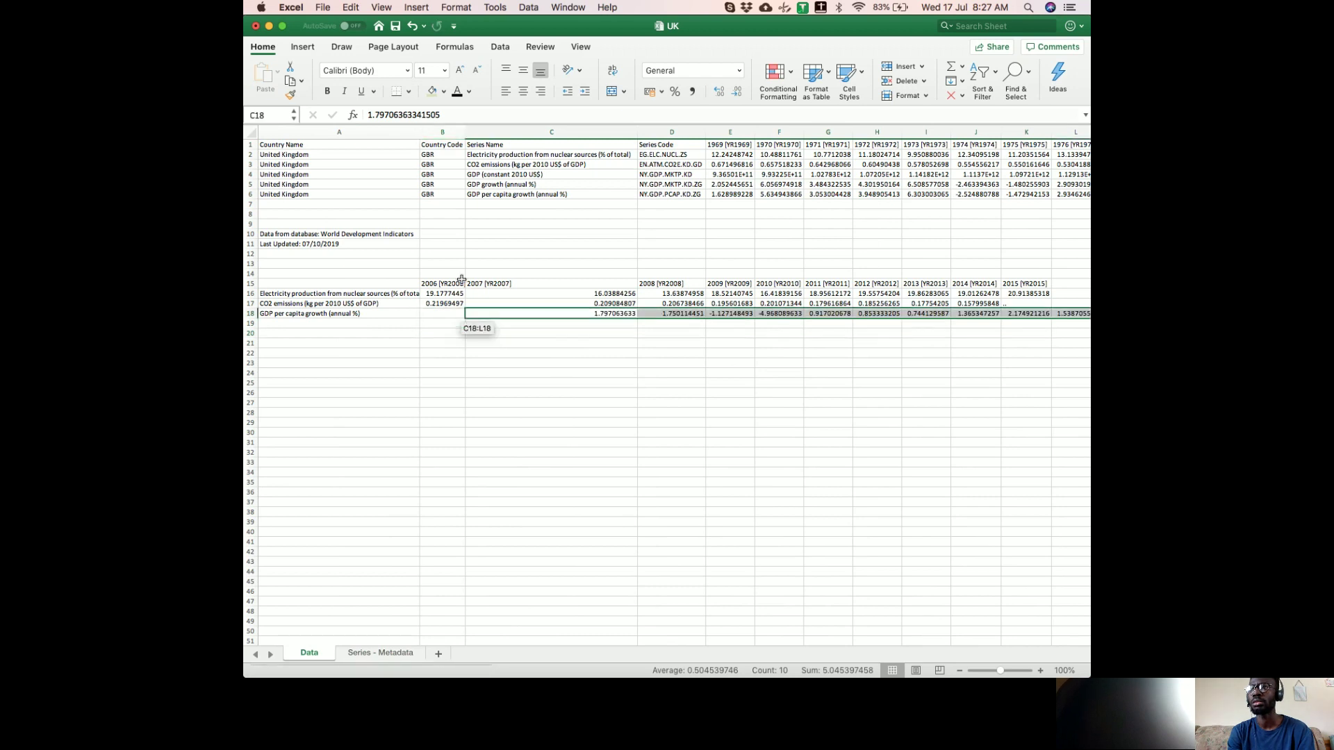
key("super+x")
key("Left")
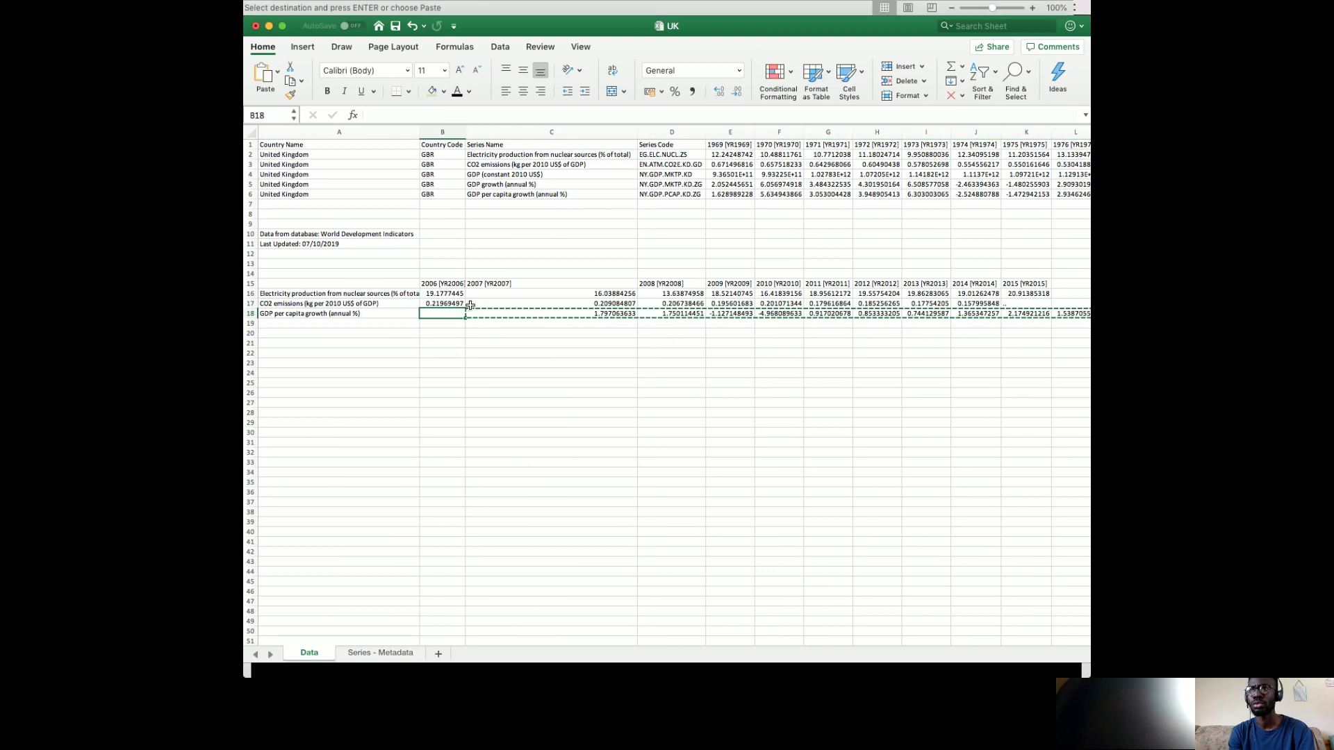
key("Return")
- Replace the first three year headers in B15:D15 with the plain numbers 2006, 2007 and 2008
key("Up")
key("Up")
key("Up")
type("2006")
key("Tab")
type("2007")
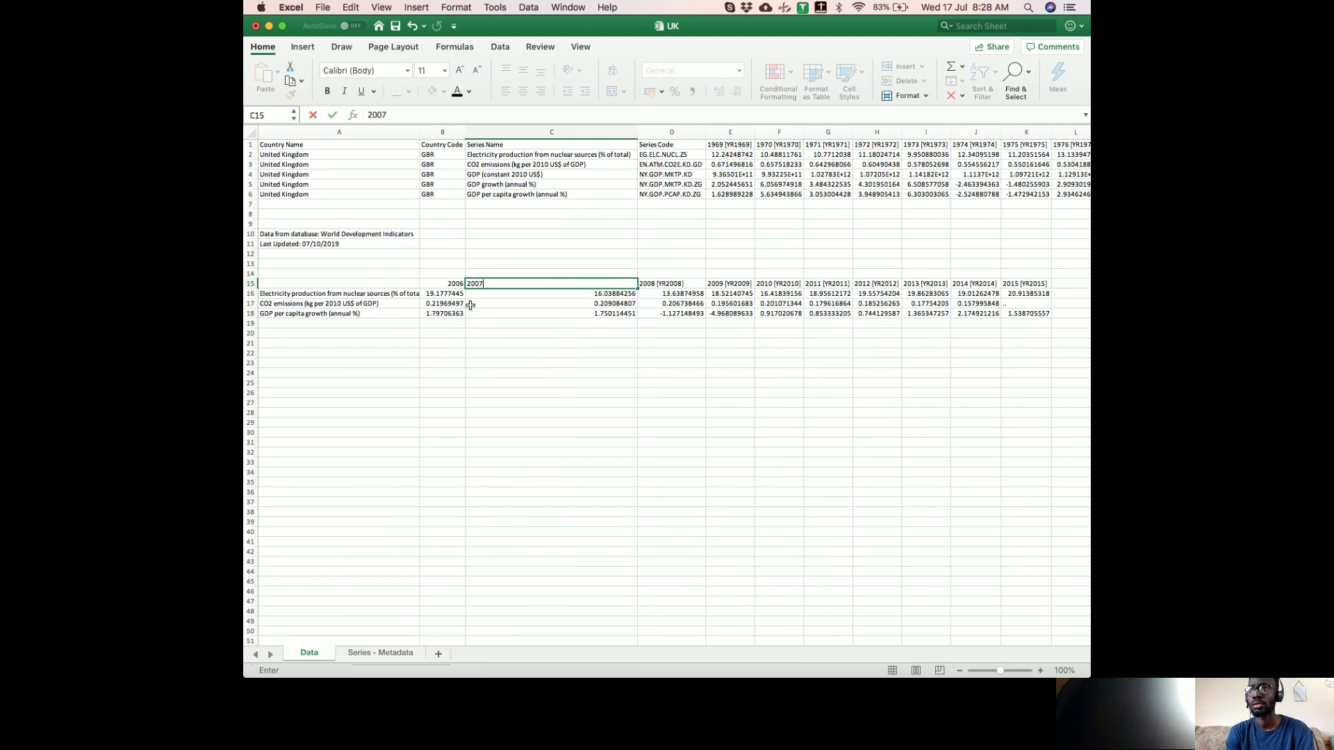
key("Tab")
type("200")
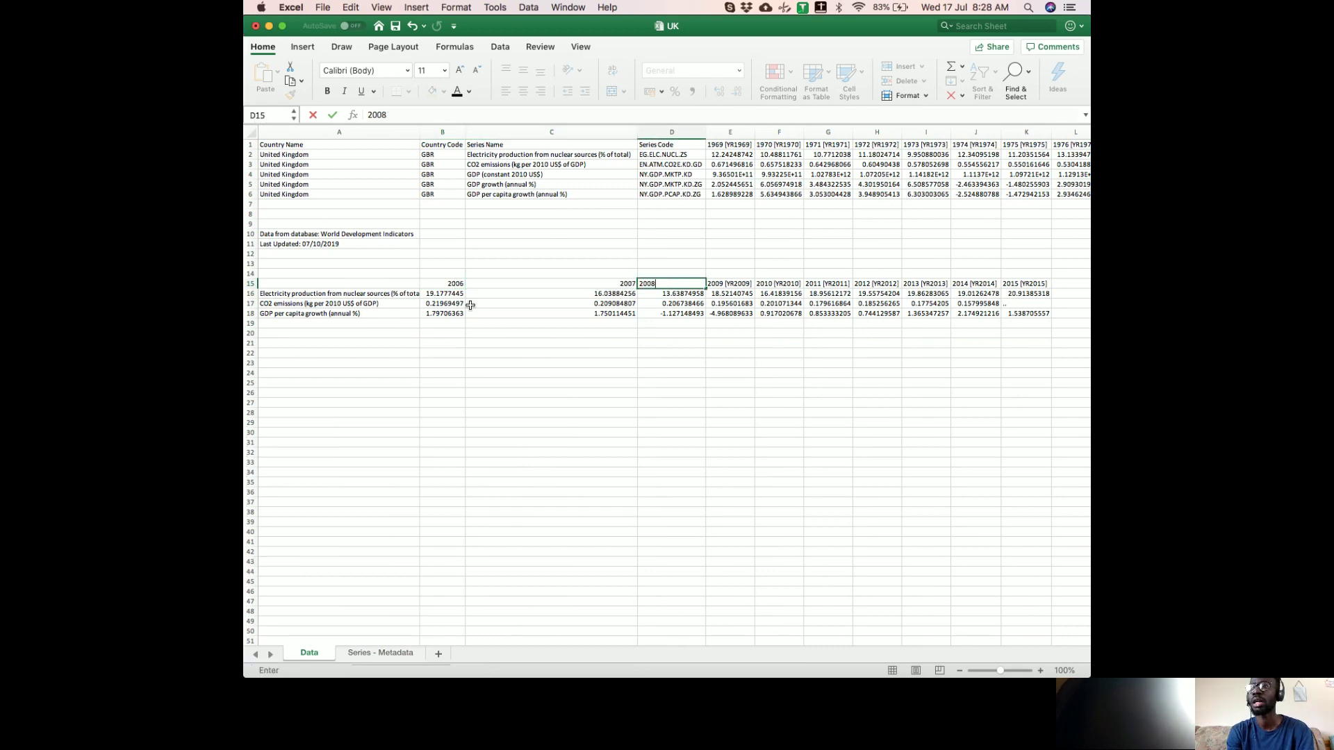
type("8")
key("Tab")
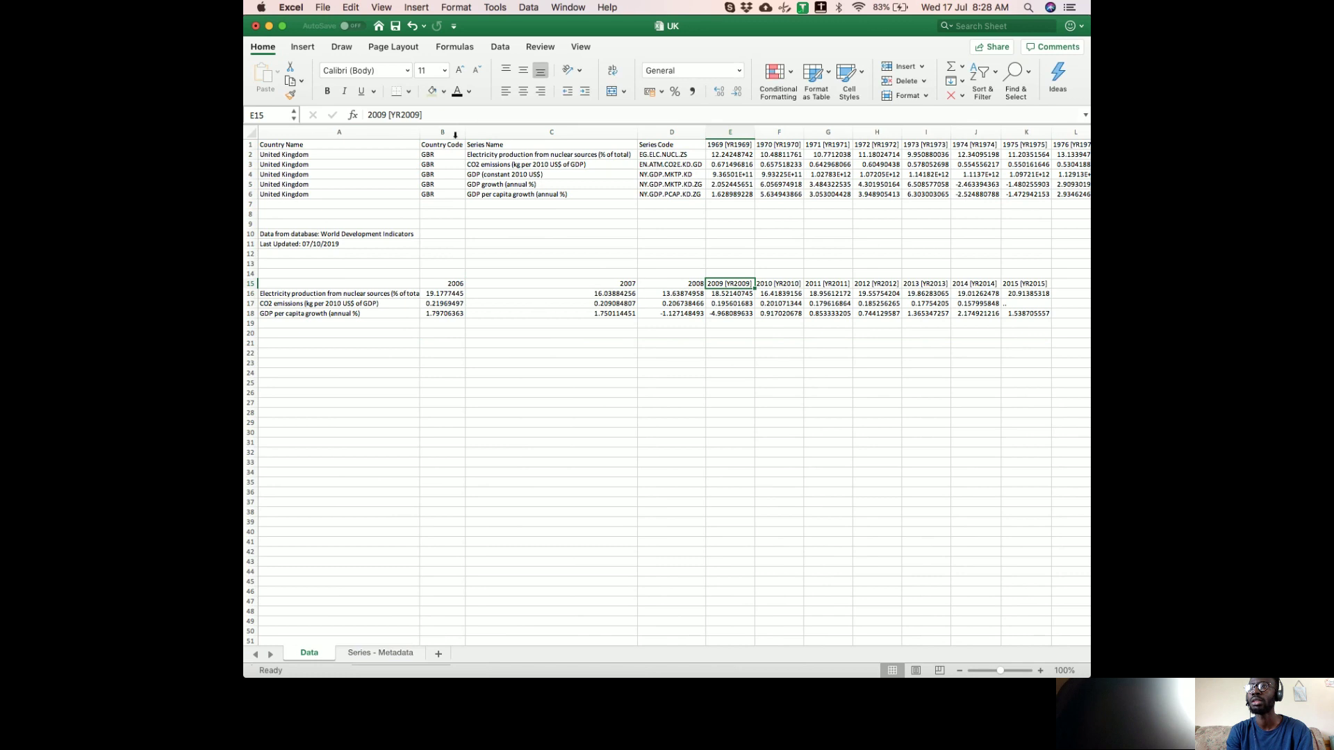
- Extend the plain year series across row 15 so the headers run through 2015 in K15
left_click_drag(433, 116, 357, 111)
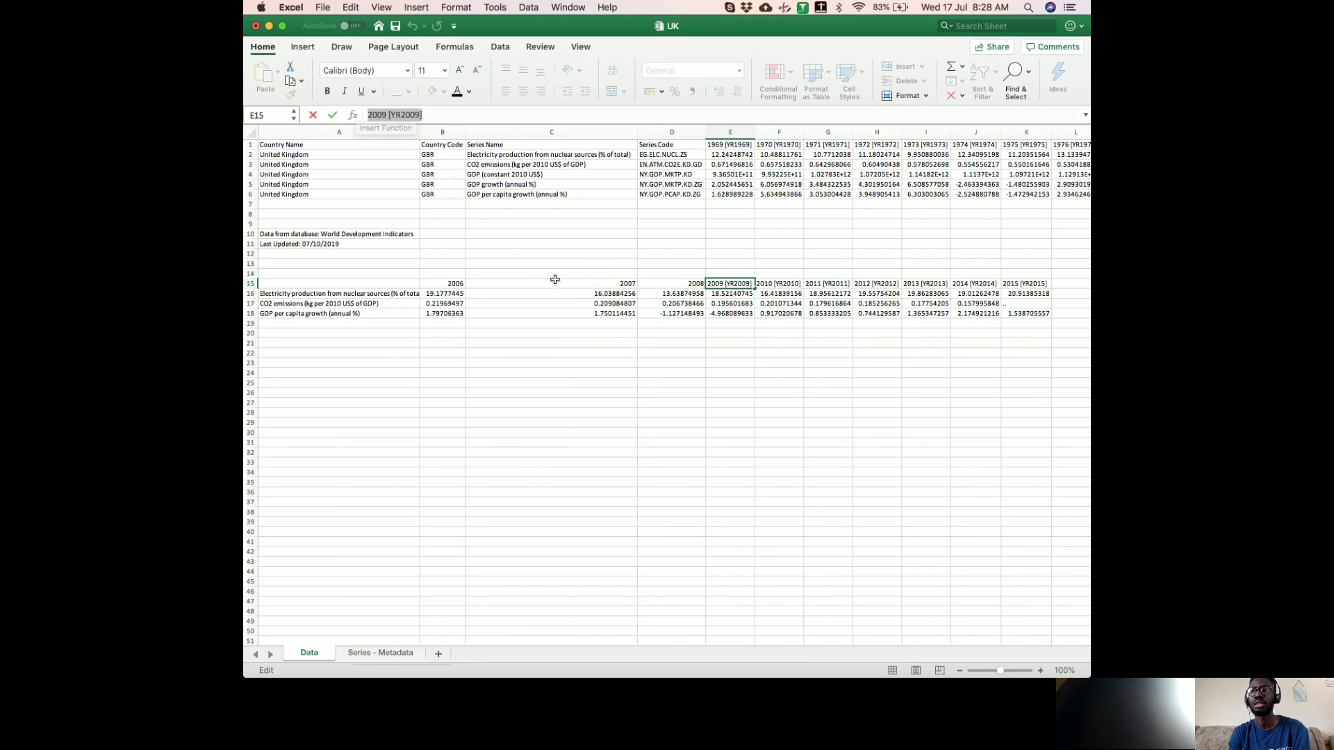
left_click(525, 282)
left_click_drag(447, 277, 1037, 282)
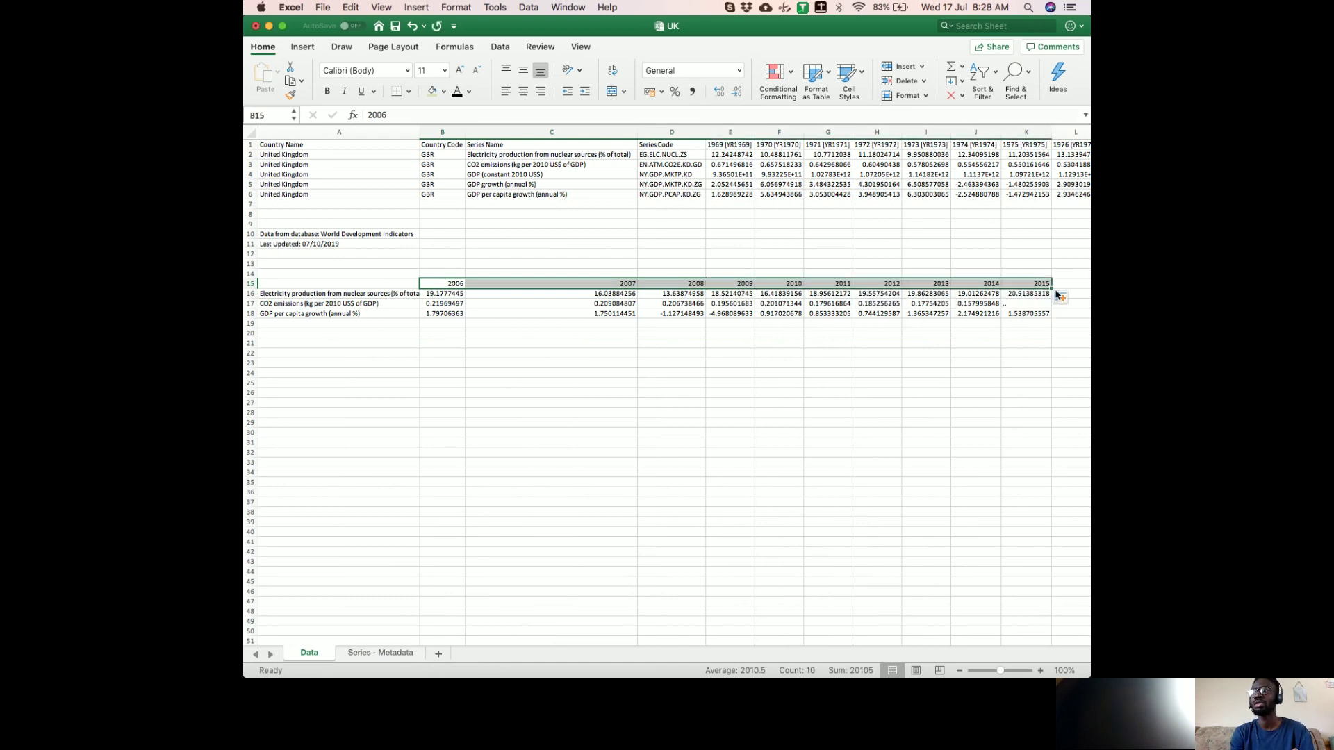
- Clear the placeholder for 2015 CO2 emissions in cell K17 and save the workbook
left_click(1034, 306)
key("BackSpace")
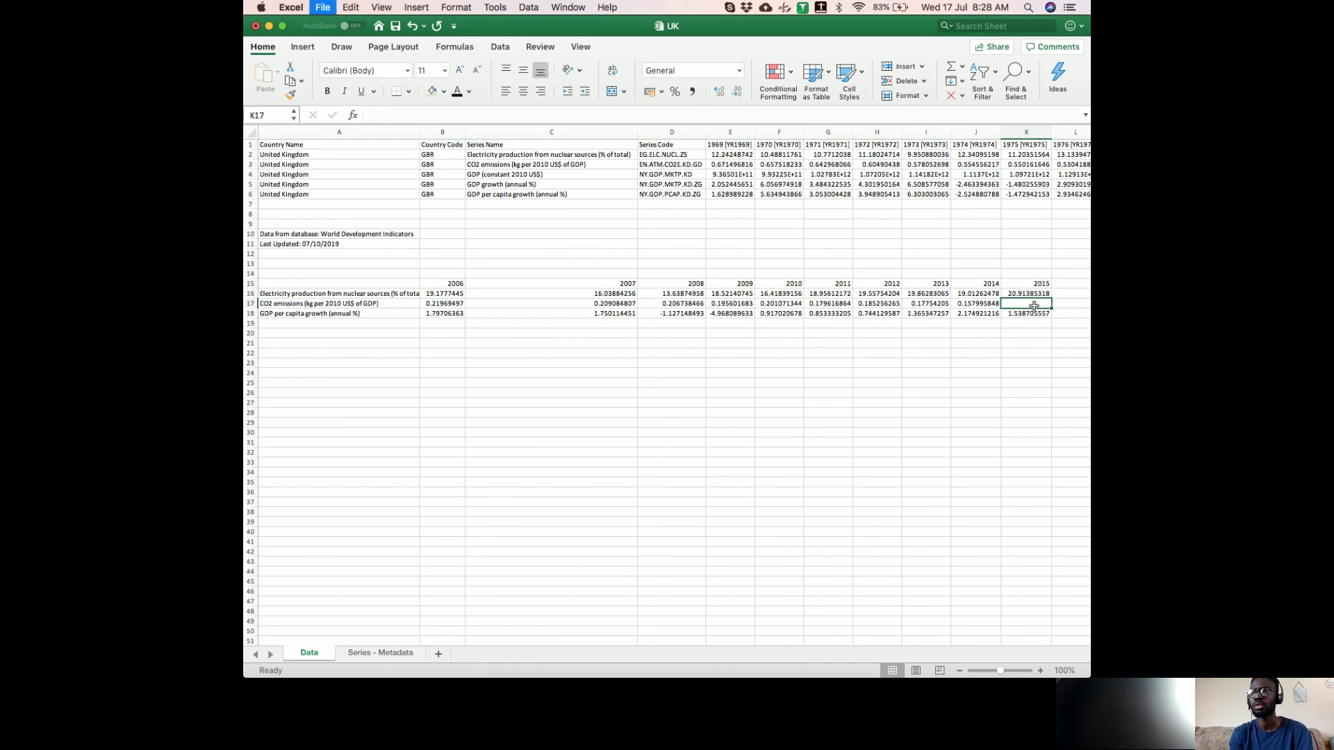
left_click(433, 147)
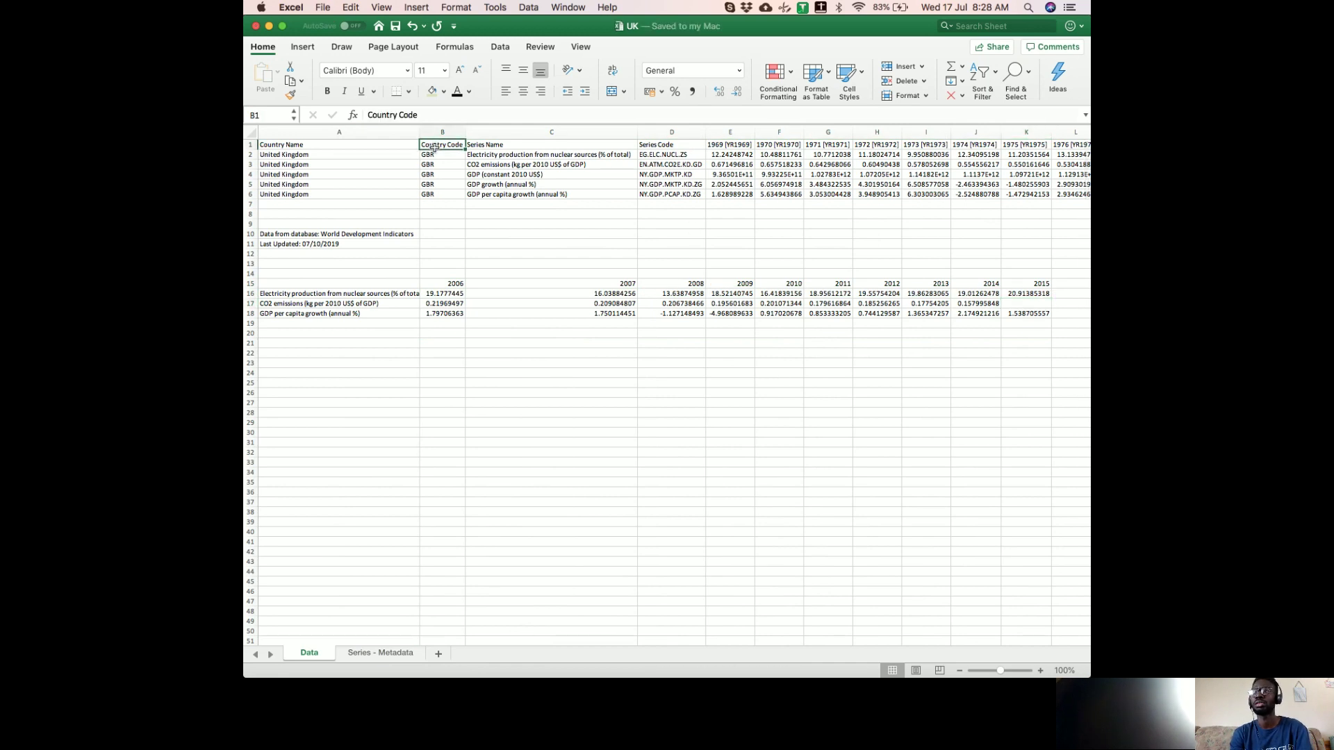
- Insert a 2-D line chart with markers from A15:K18, then reposition it over the table and enlarge it
left_click_drag(389, 283, 1042, 312)
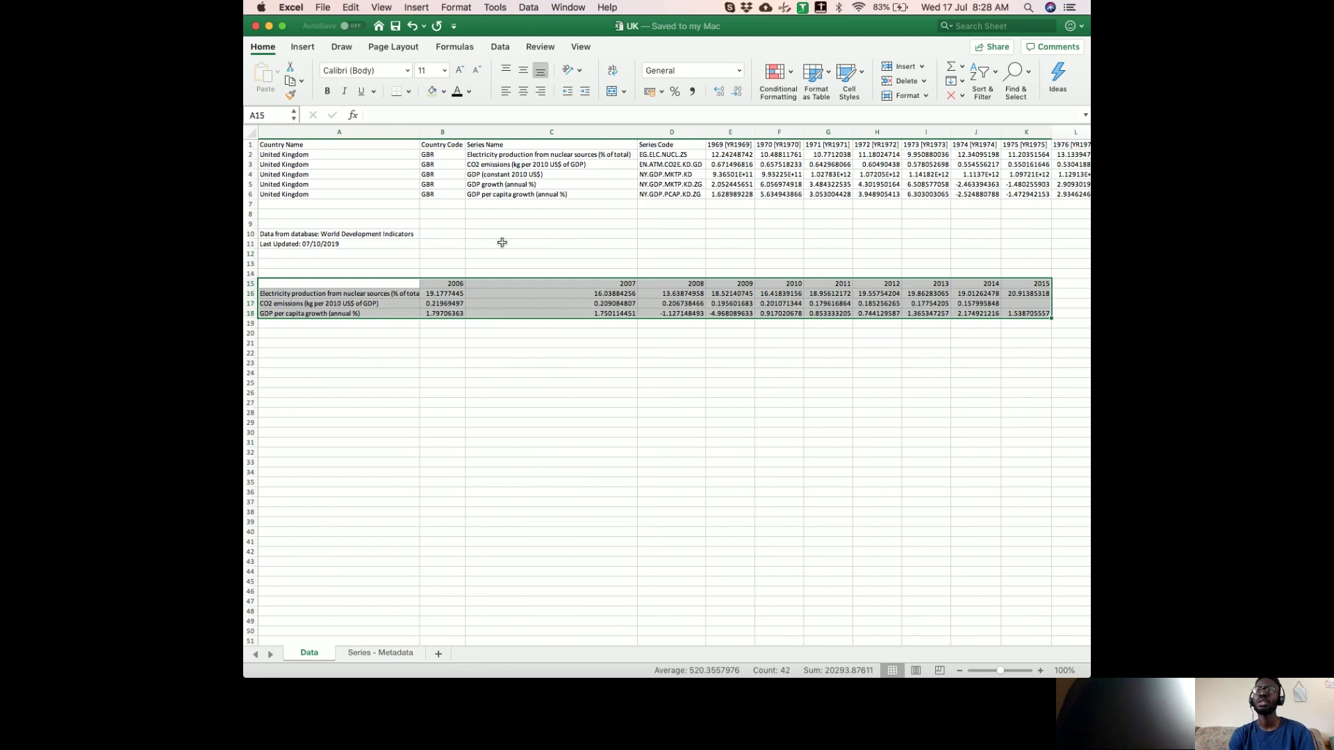
left_click(303, 48)
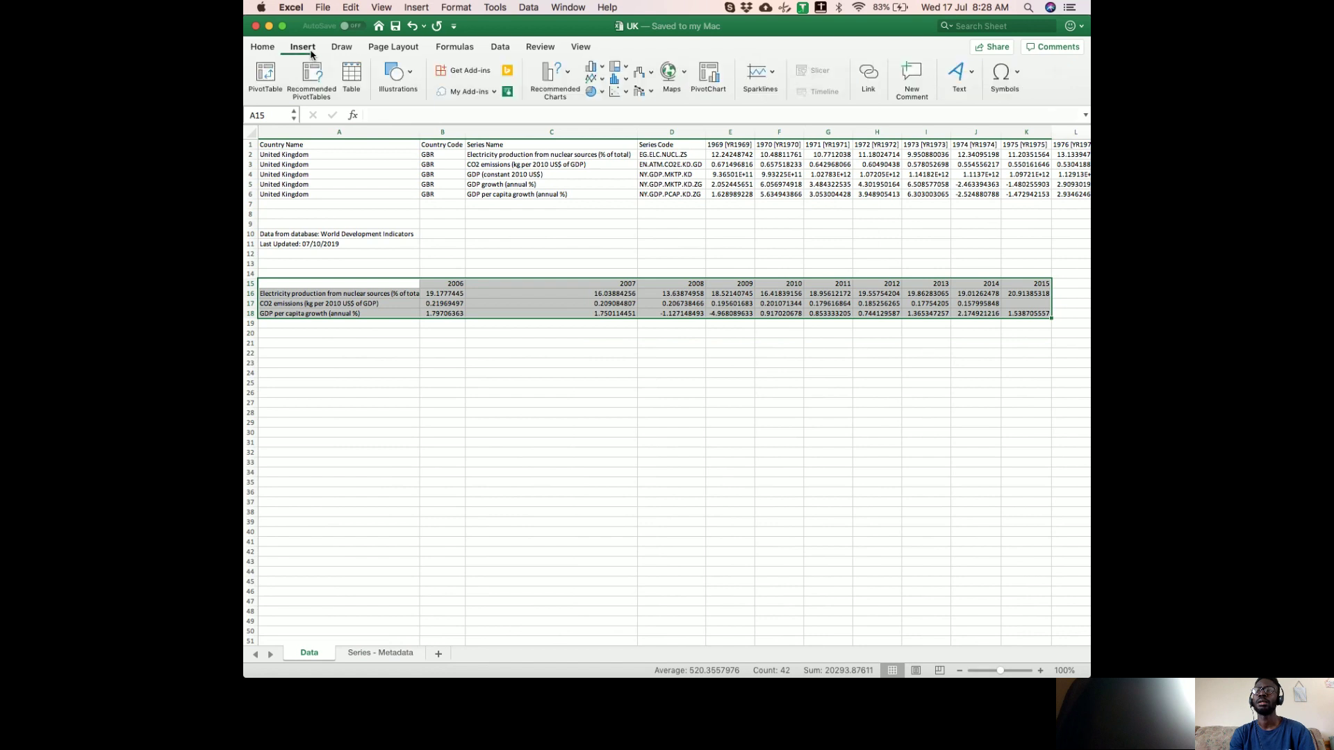
left_click(601, 80)
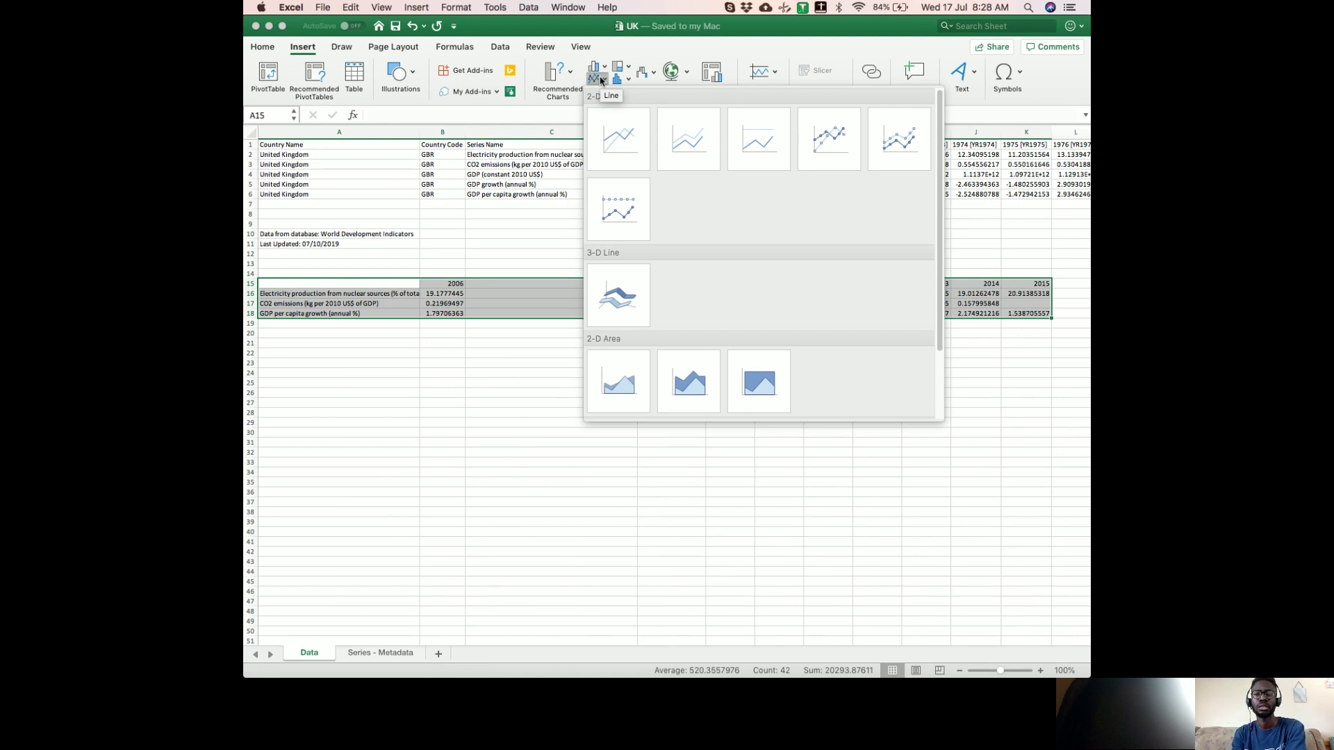
left_click(827, 145)
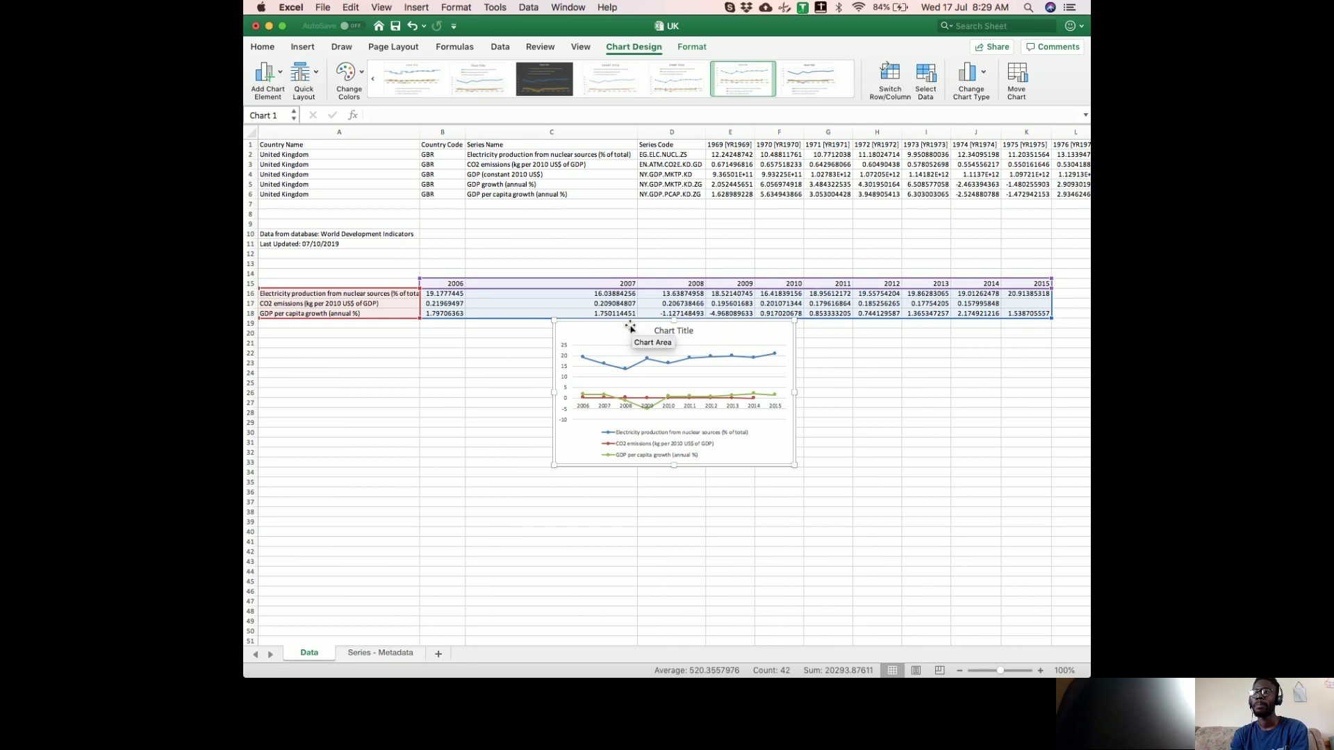
left_click_drag(630, 327, 447, 259)
left_click_drag(625, 409, 859, 595)
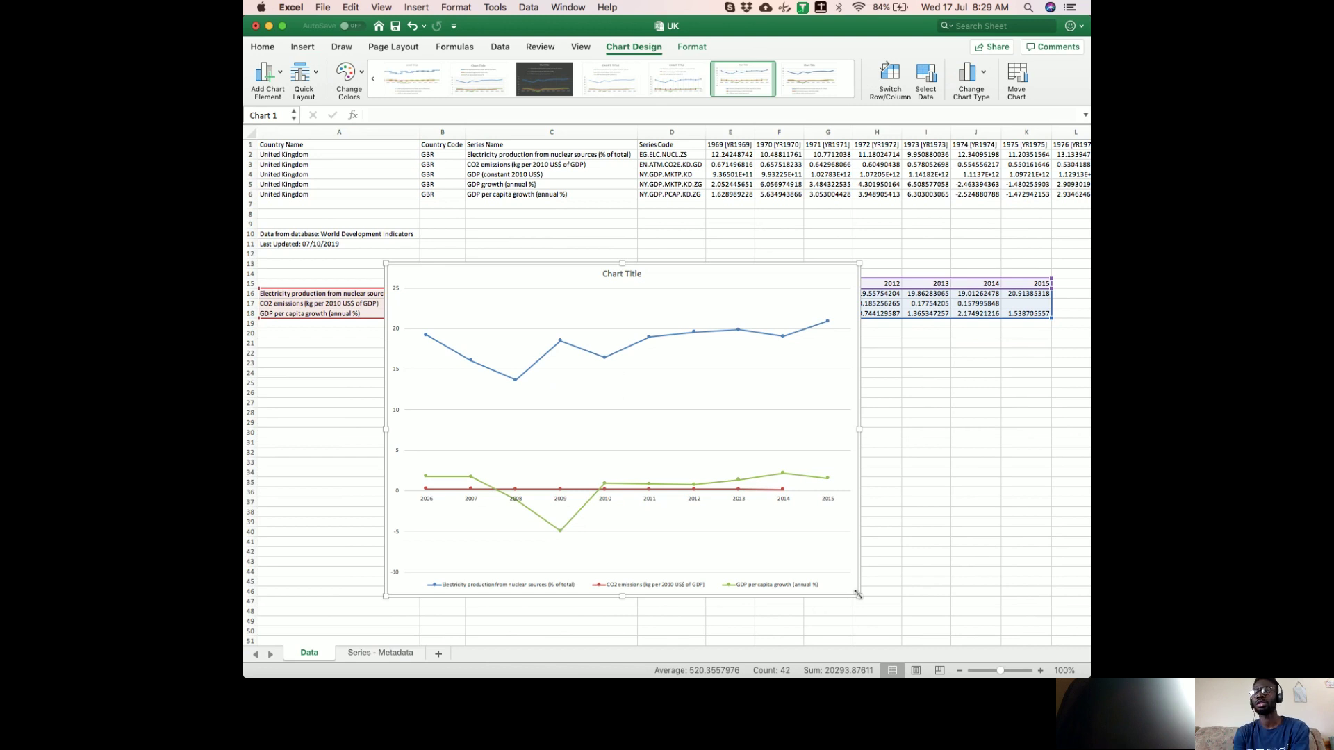
- Change the chart type to the first Combo option, combining clustered columns with a line
left_click(551, 489)
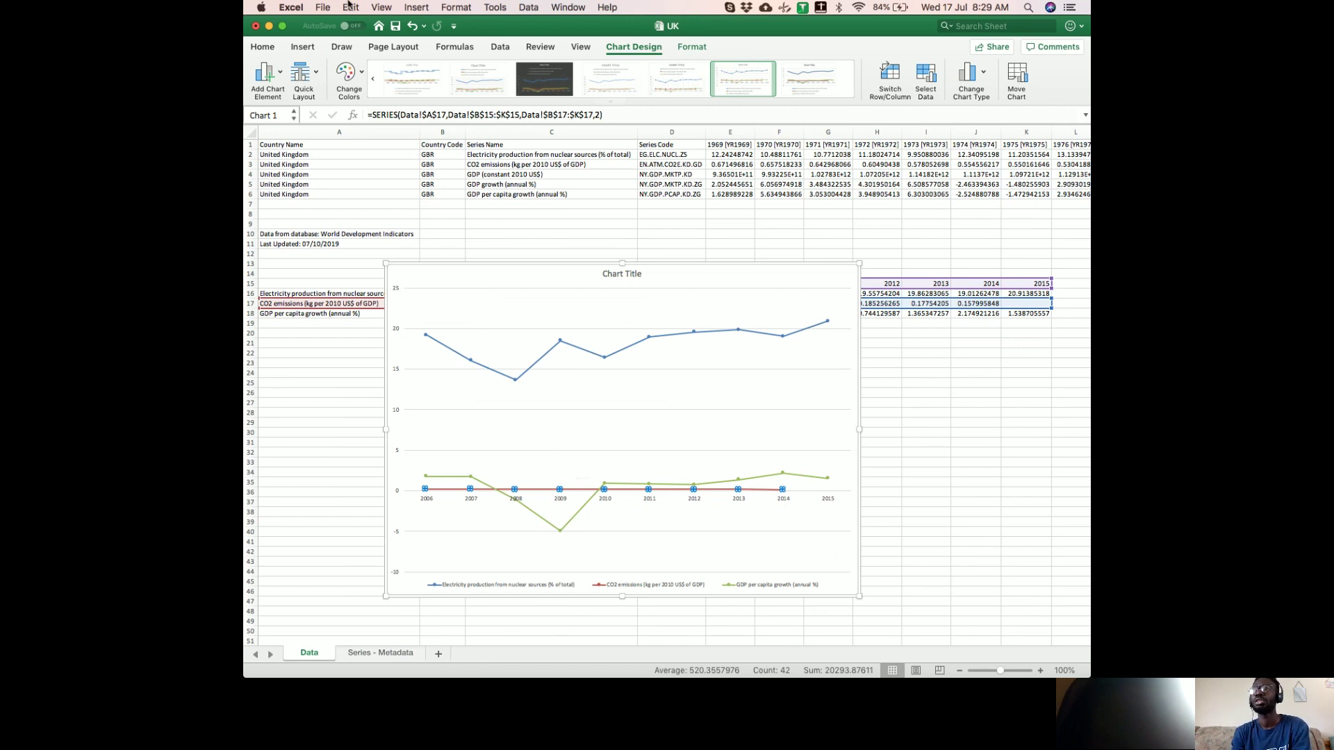
left_click(963, 81)
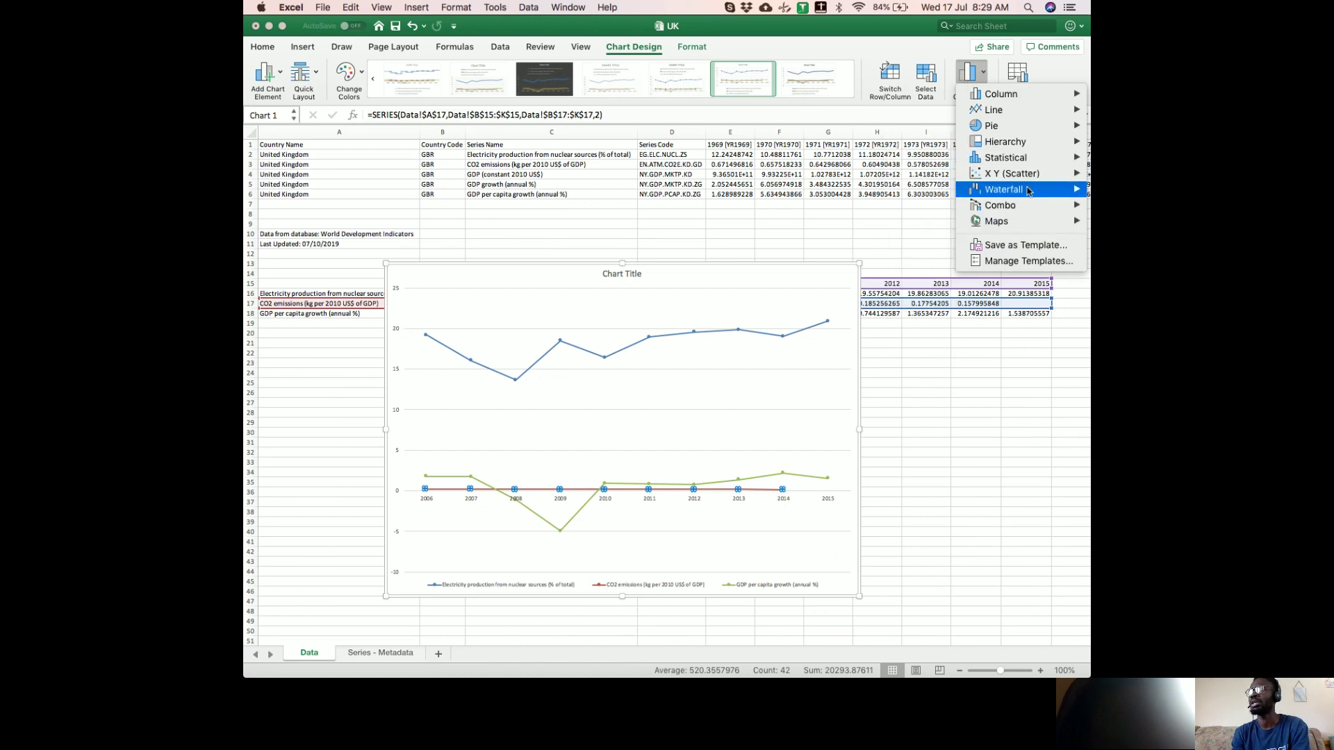
mouse_move(1029, 196)
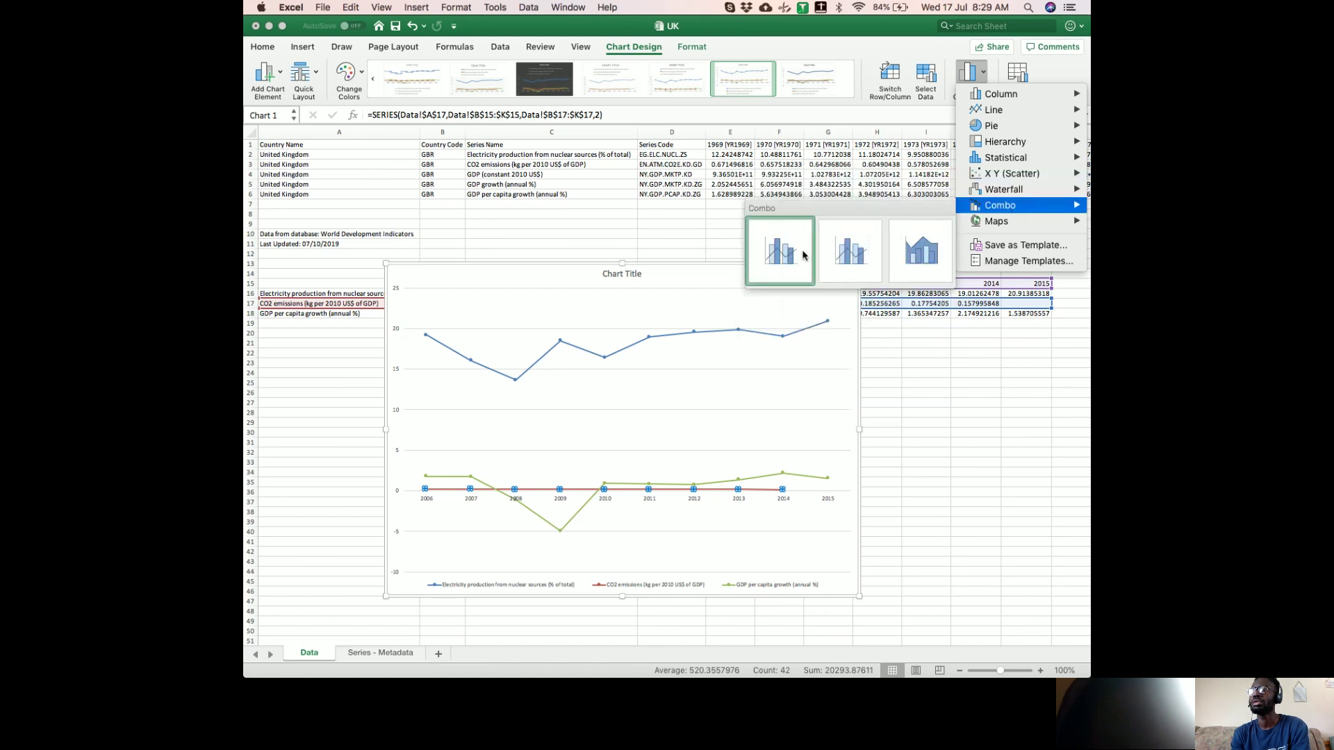
left_click(779, 250)
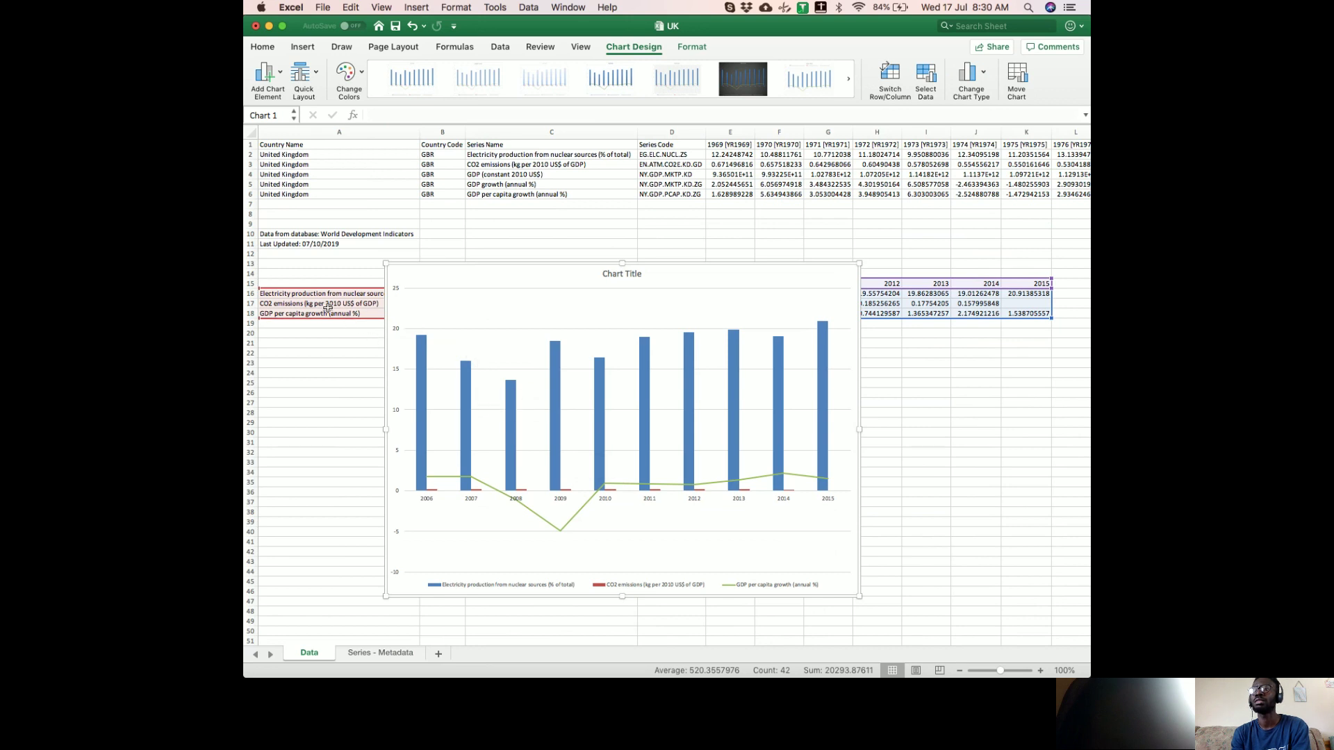
- Delete the combo chart from the Data sheet
left_click(409, 266)
key("super+c")
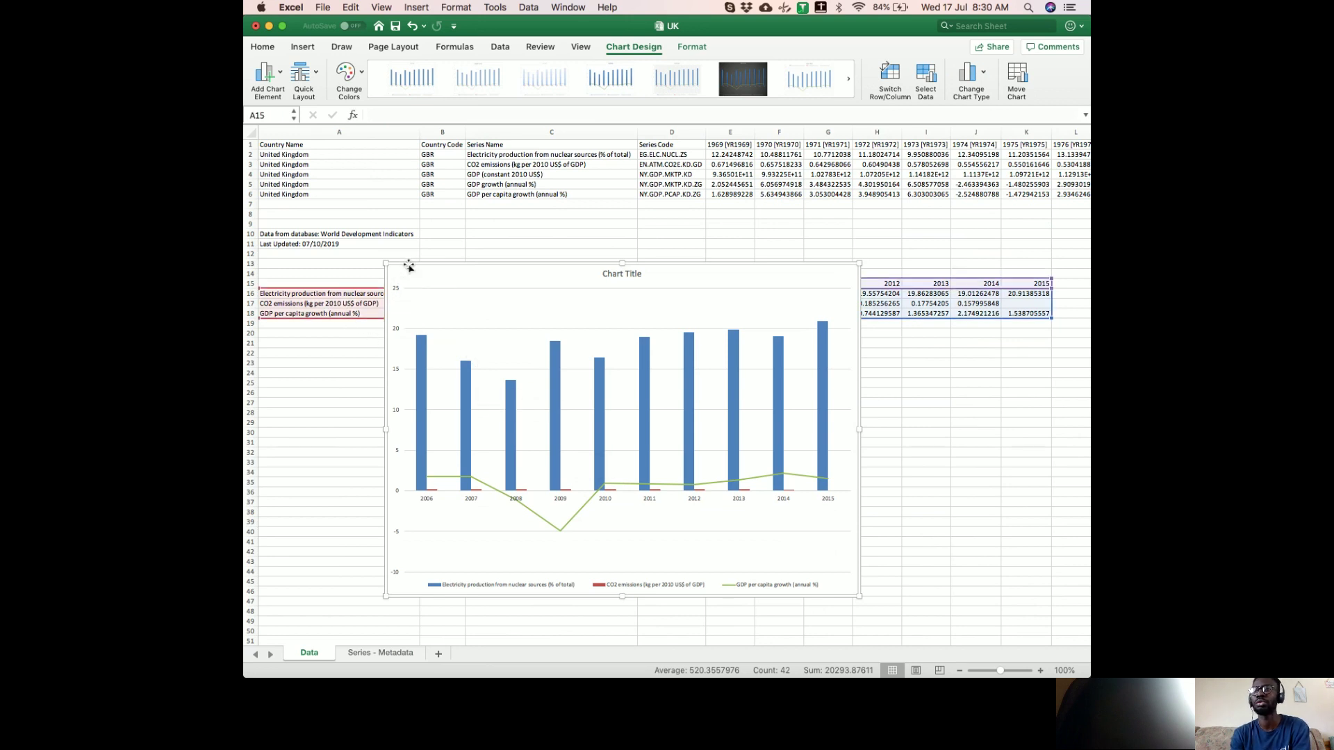
key("Delete")
- Reorder the table so GDP per capita growth occupies row 17 and CO2 emissions occupies row 18
left_click(310, 303)
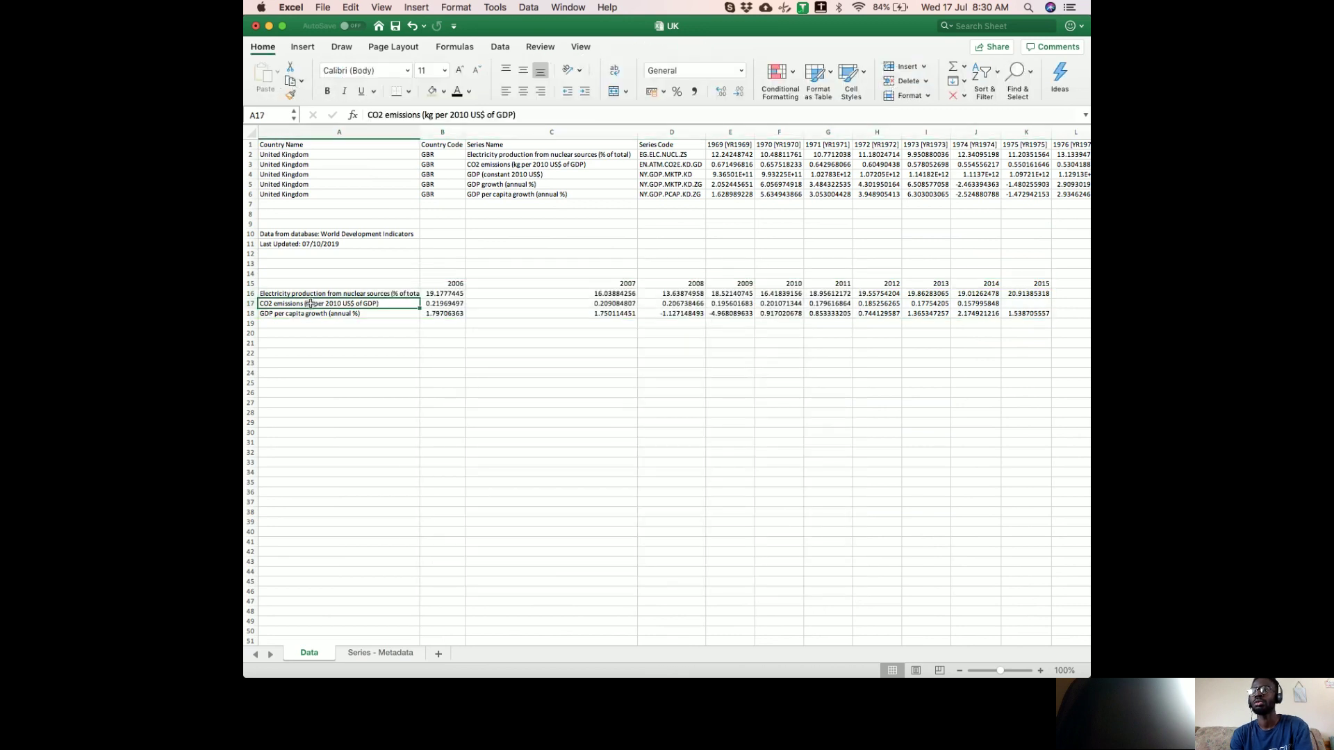
key("super+shift+Right")
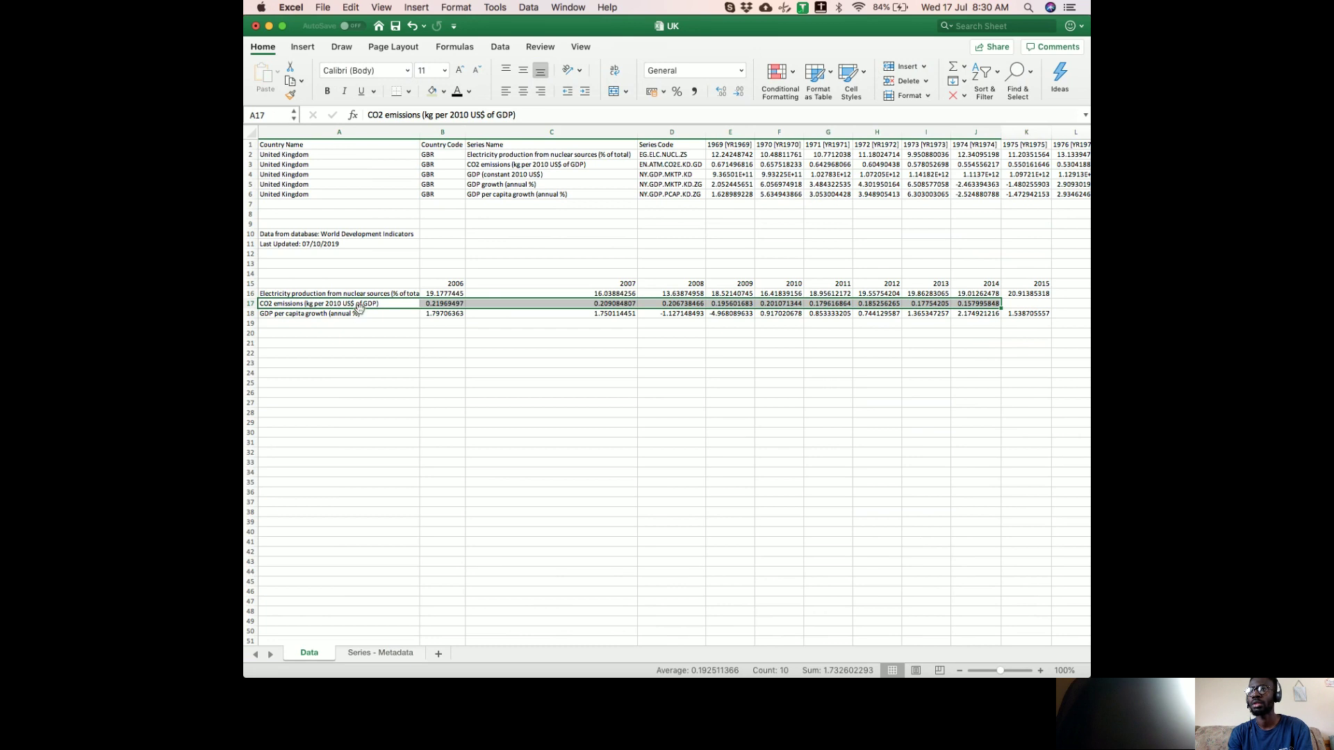
left_click_drag(360, 306, 360, 325)
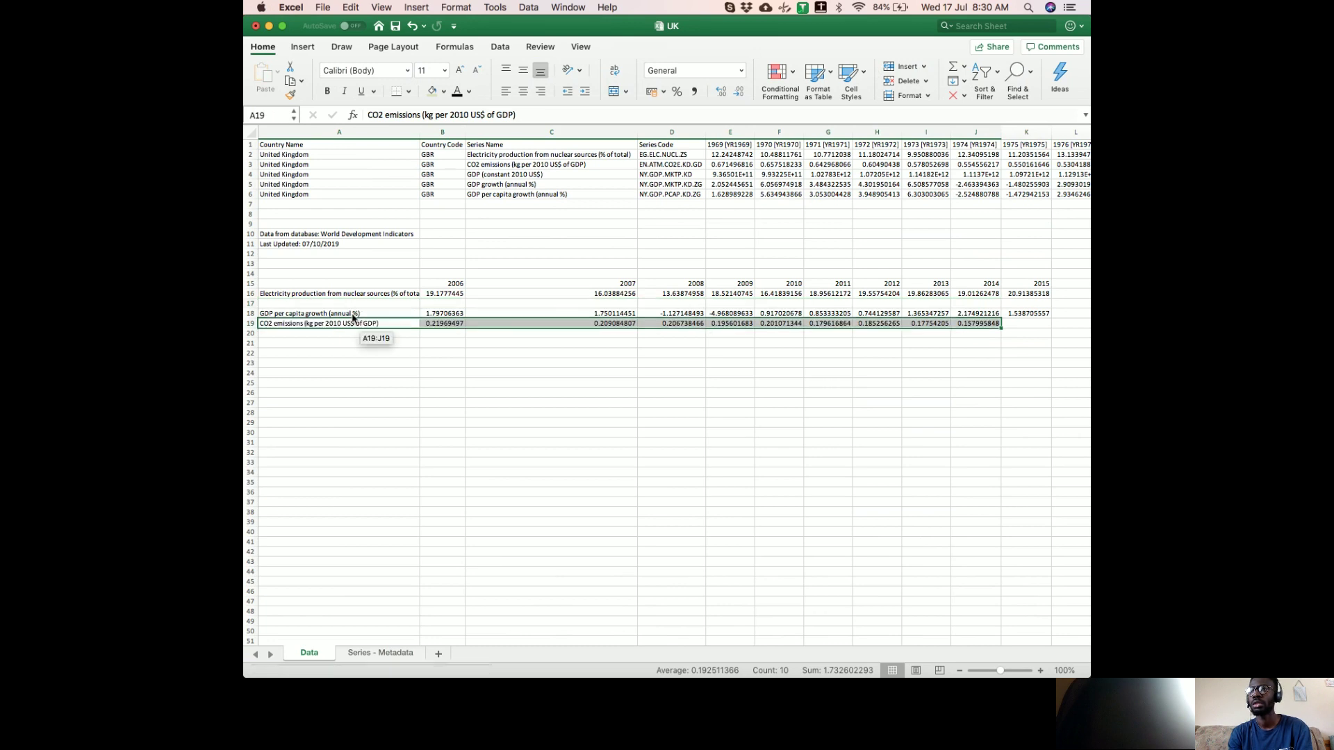
left_click(352, 312)
key("super+shift+Right")
key("shift+Down")
left_click_drag(352, 307, 346, 283)
- Insert a 2-D line chart with markers from A15:K18 below the table and enlarge it
left_click(345, 283)
key("shift+Down")
key("shift+Down")
key("shift+Down")
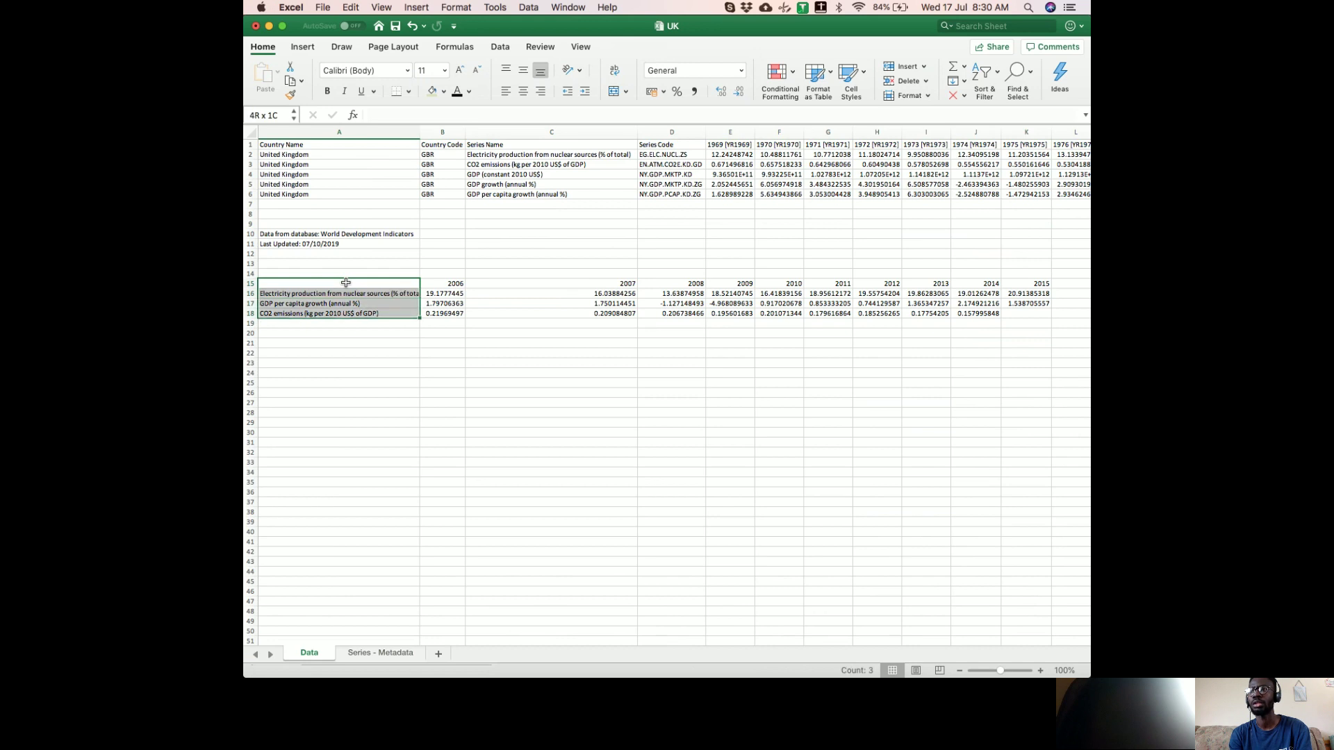
key("shift+Right")
key("ctrl+shift+Right")
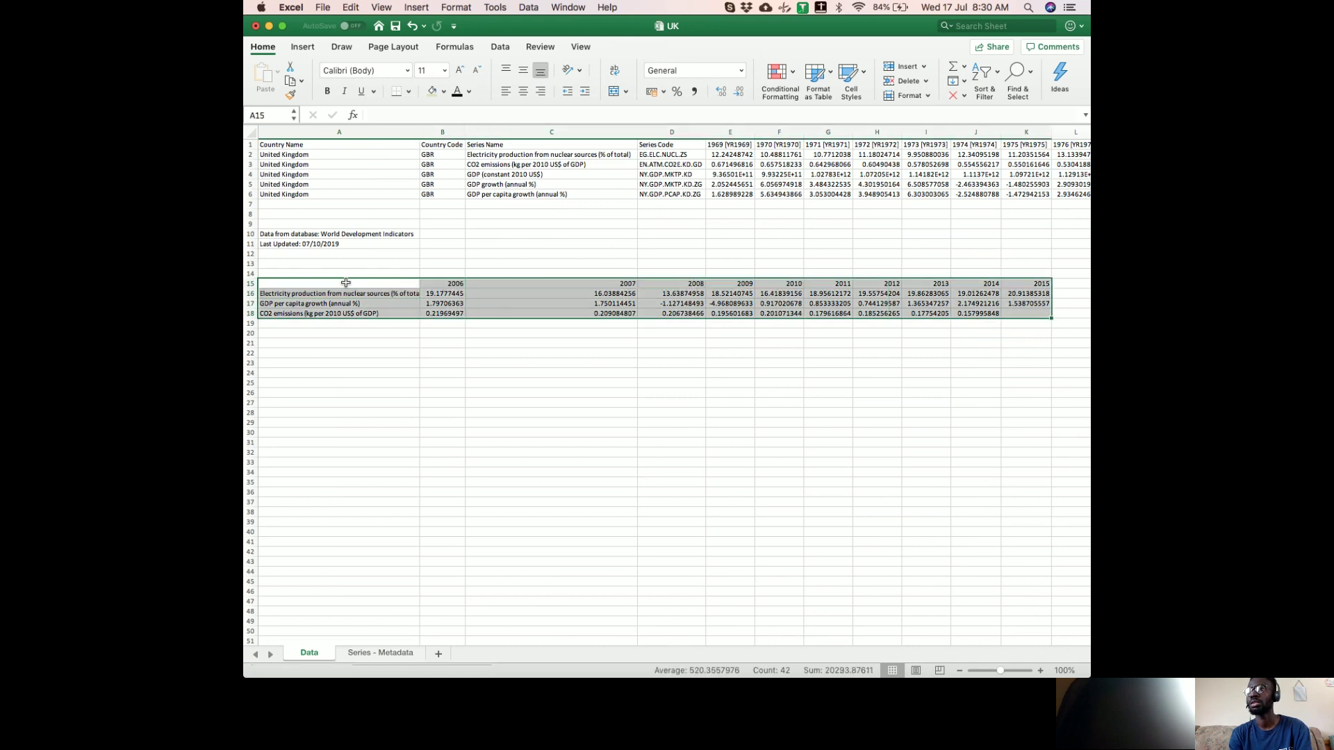
scroll(345, 357, "down", 1)
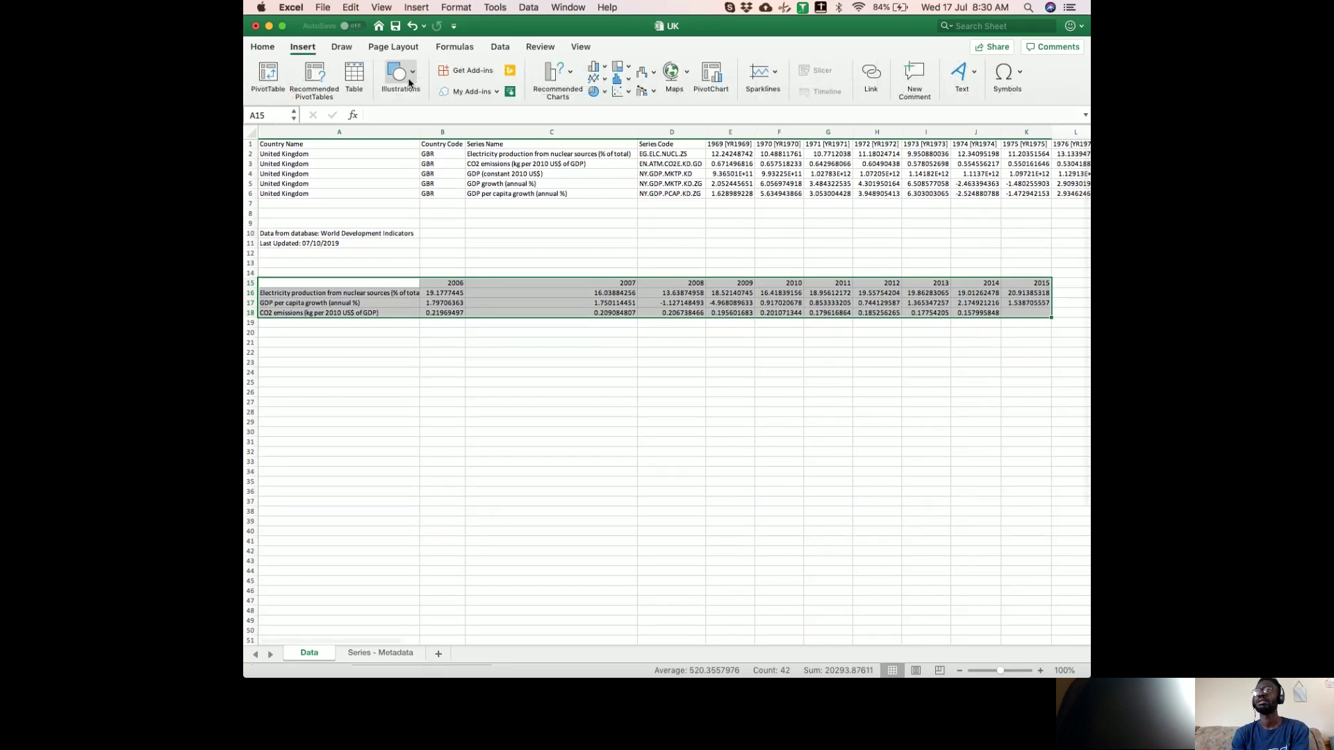
left_click(598, 82)
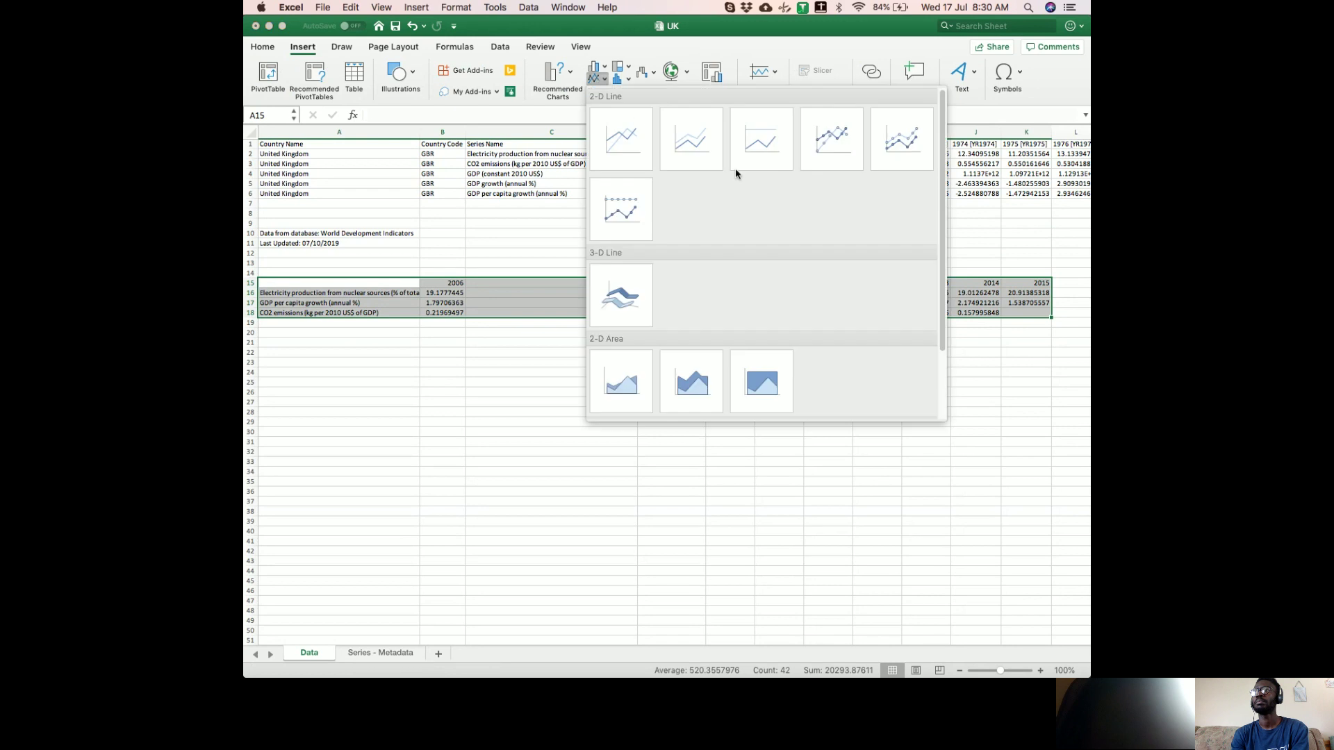
left_click(831, 138)
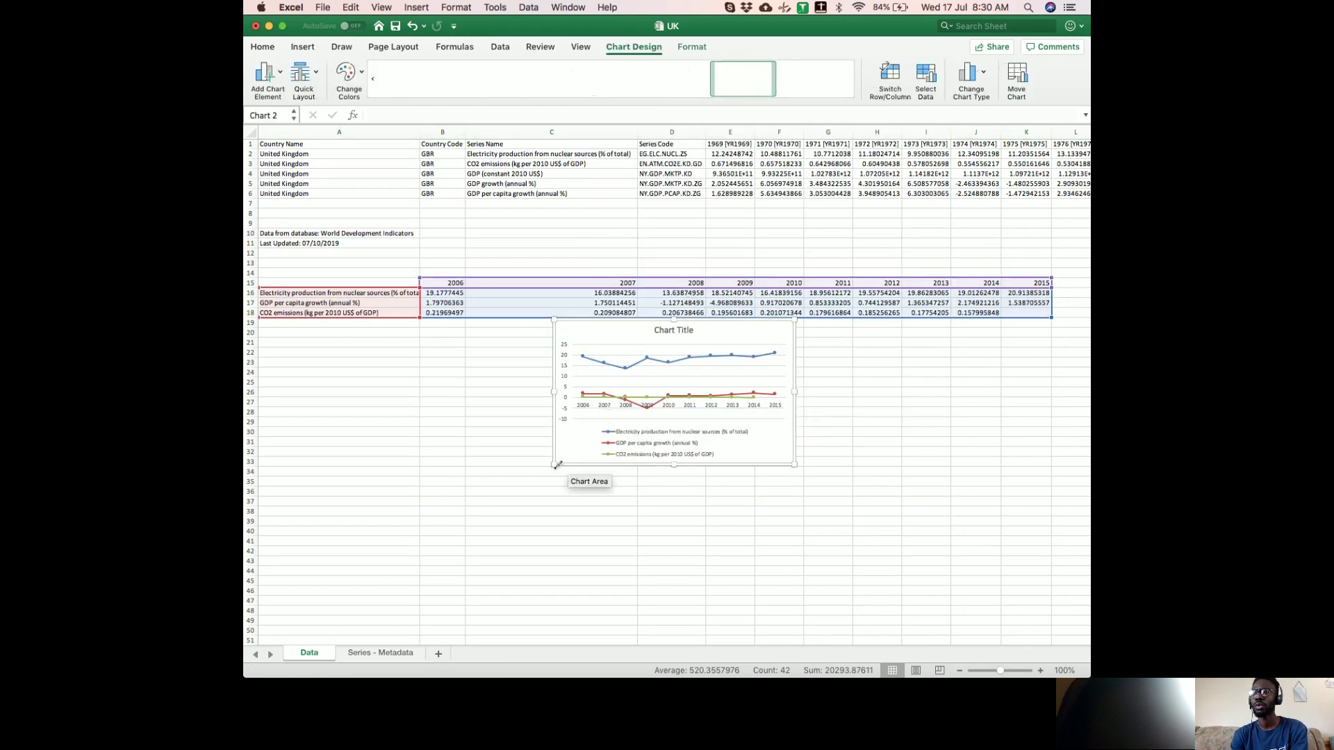
left_click_drag(553, 464, 380, 603)
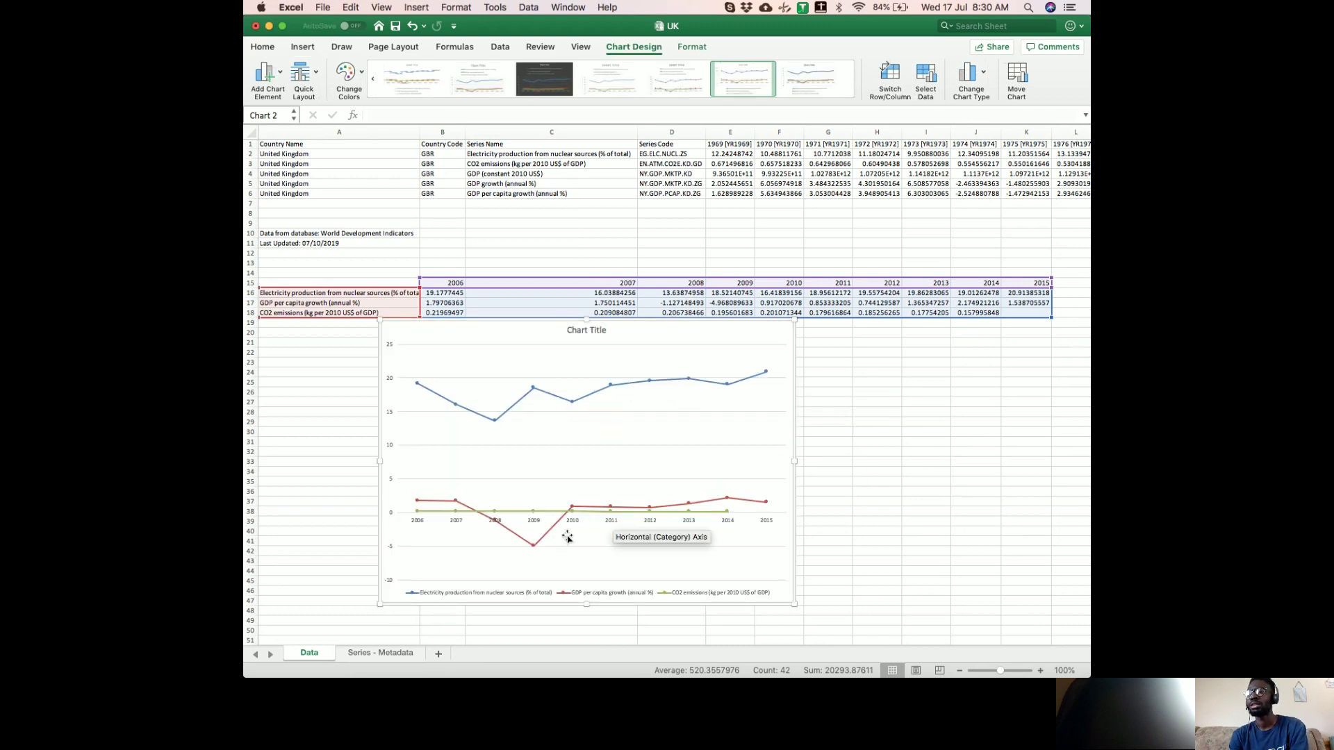
- Change the chart to a combo of clustered columns with CO2 emissions as a line on the secondary axis
left_click(543, 512)
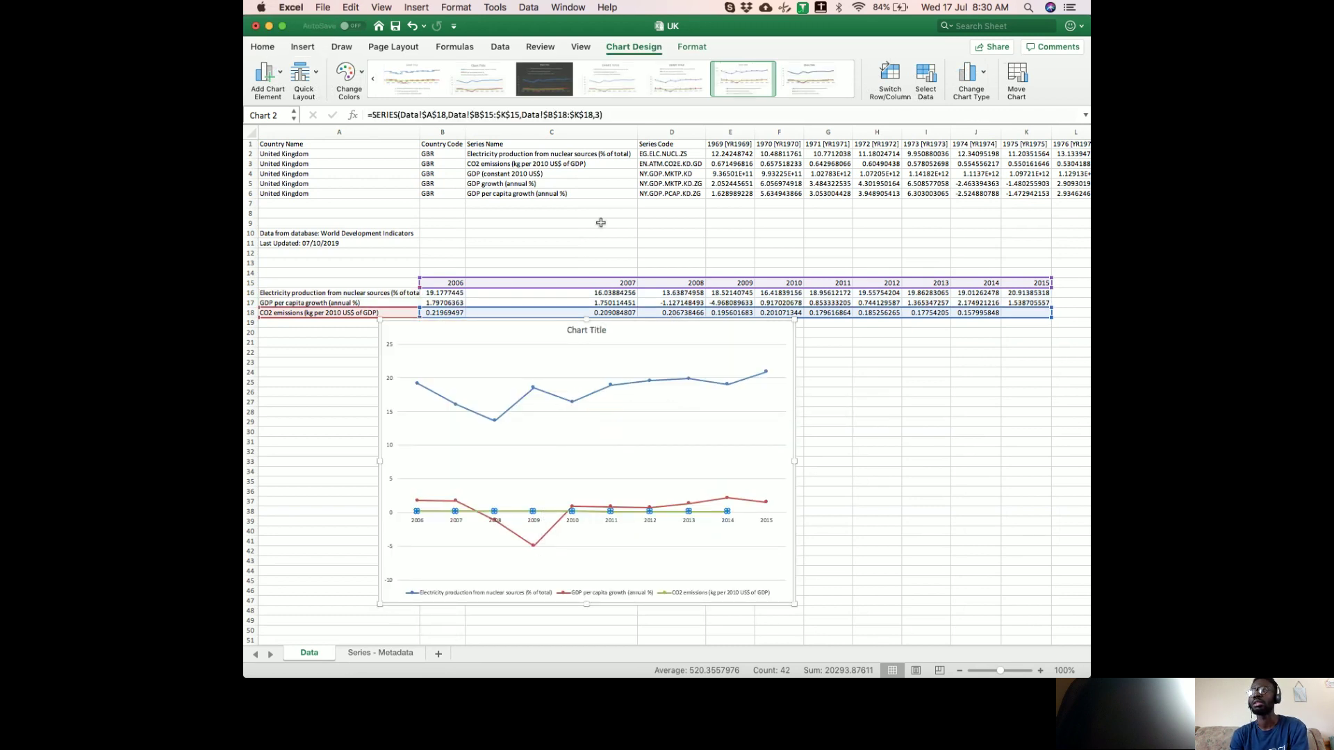
left_click(969, 75)
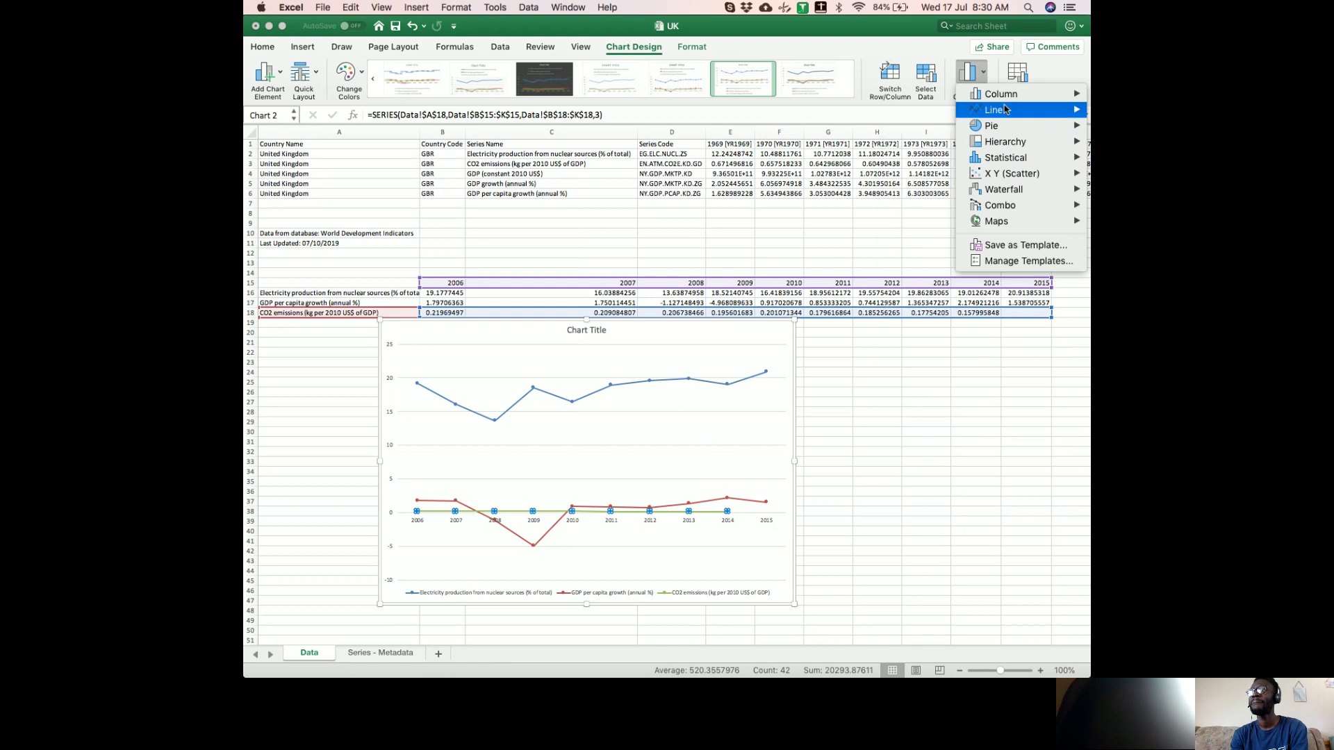
mouse_move(998, 209)
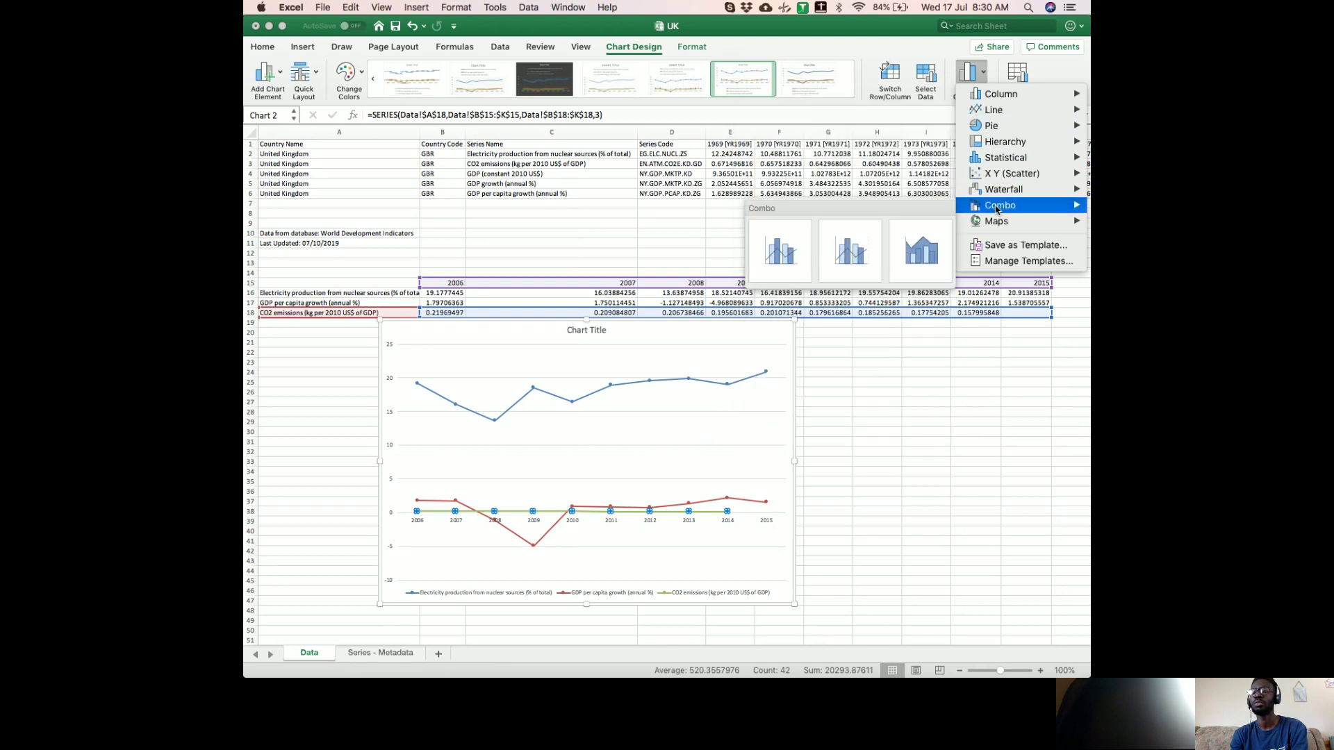
left_click(797, 250)
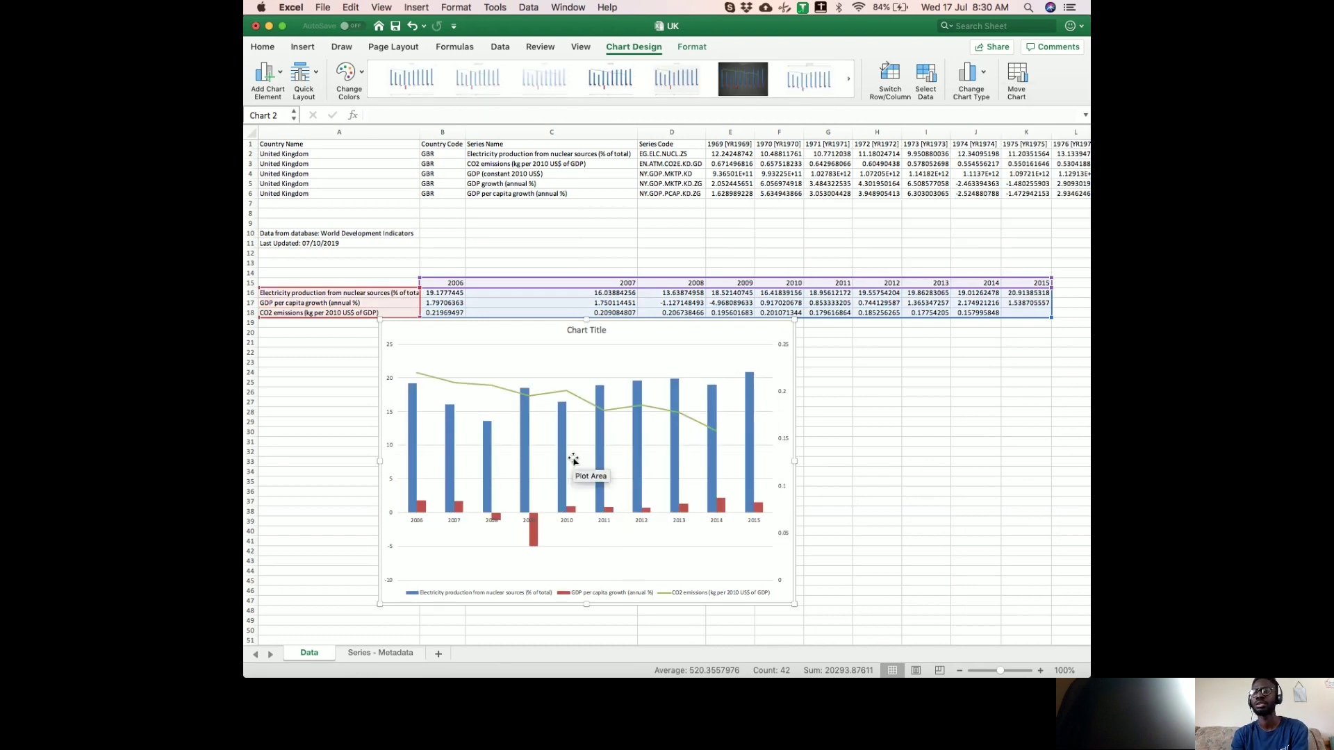
- Change the GDP per capita growth series from columns to a stacked line with markers
mouse_move(528, 465)
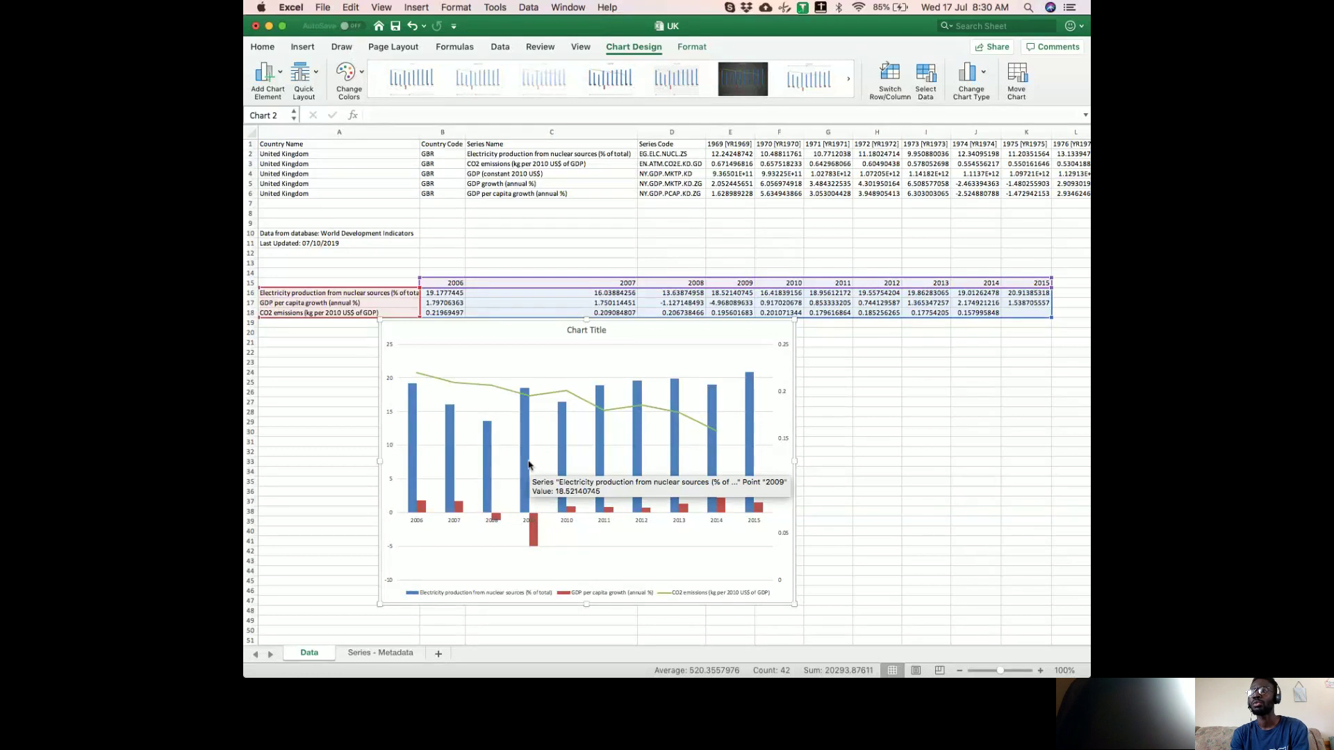
left_click(534, 539)
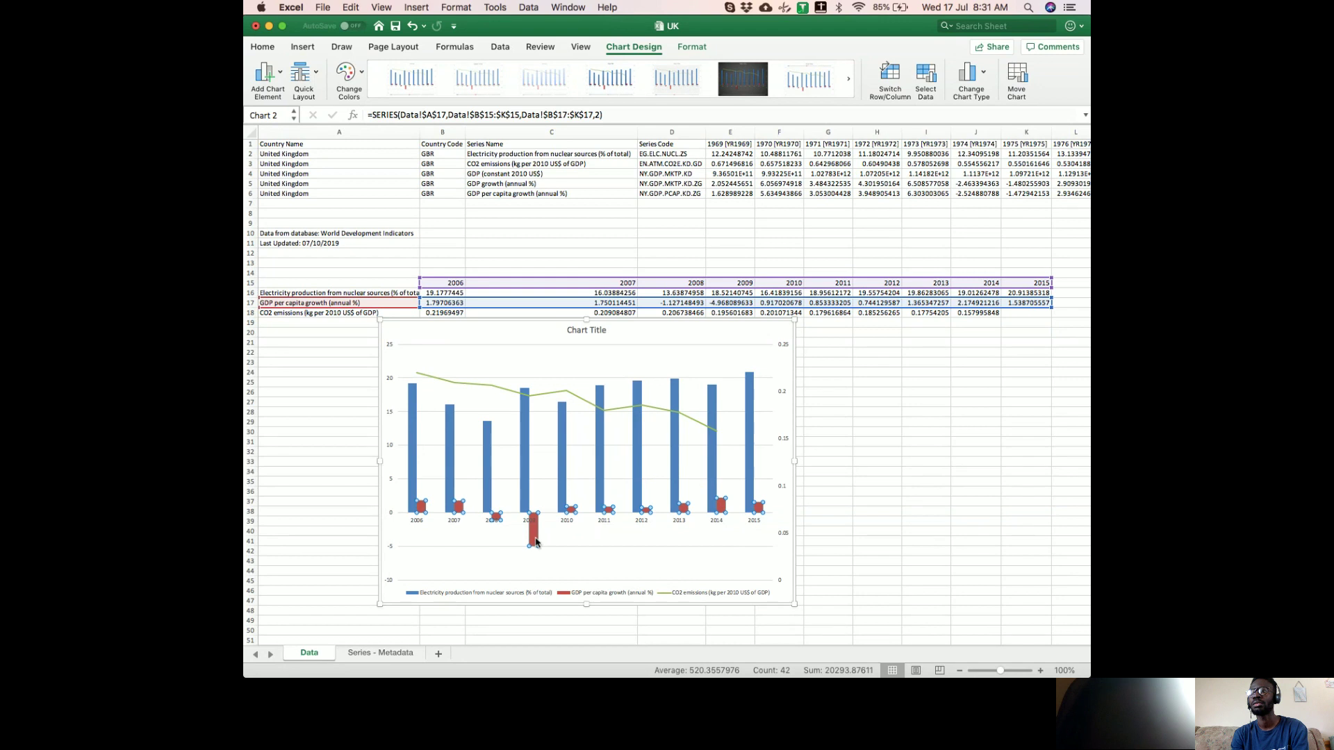
left_click(526, 465)
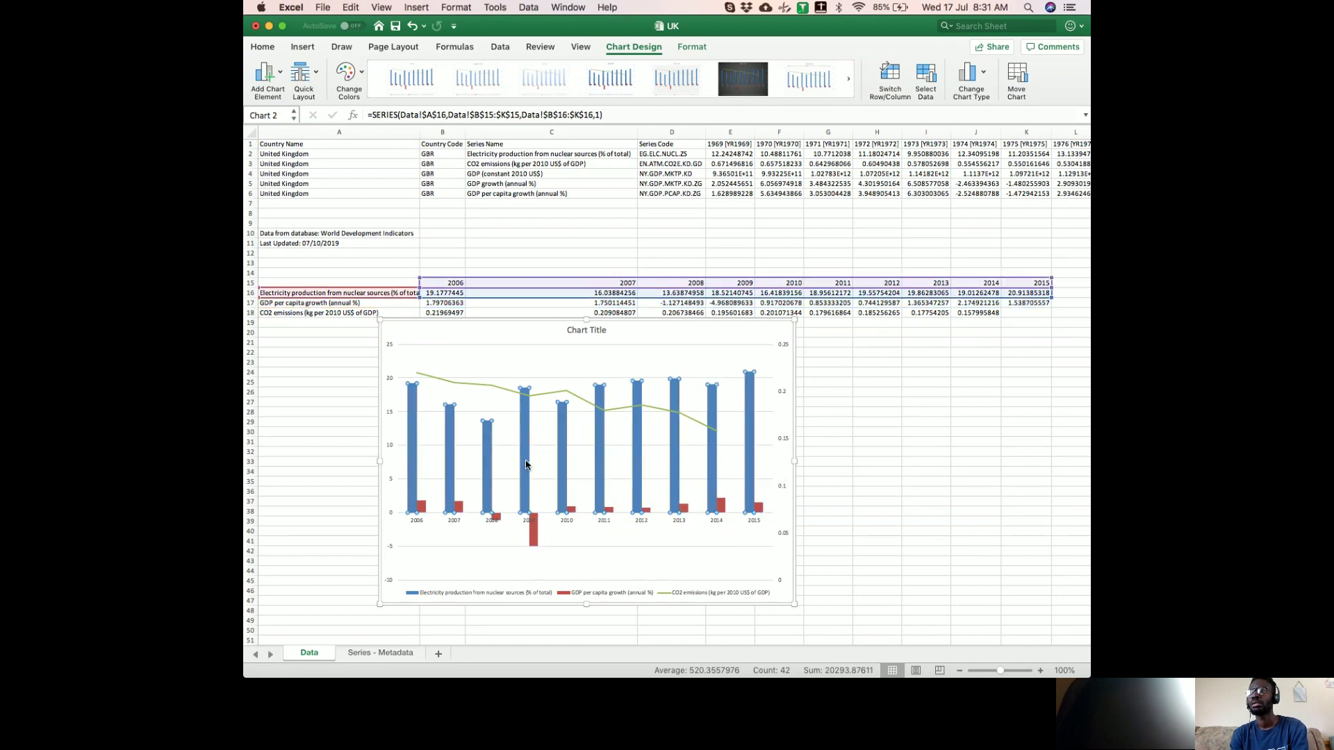
mouse_move(476, 387)
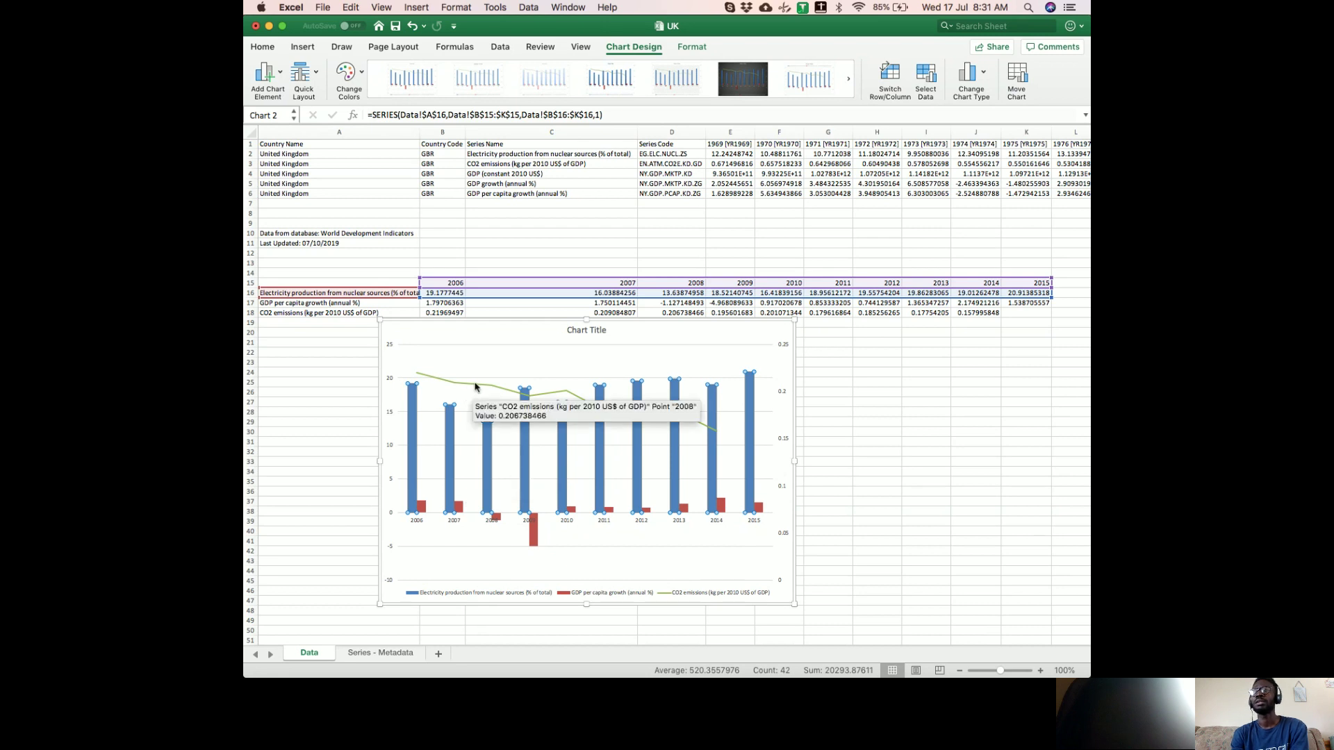
mouse_move(527, 426)
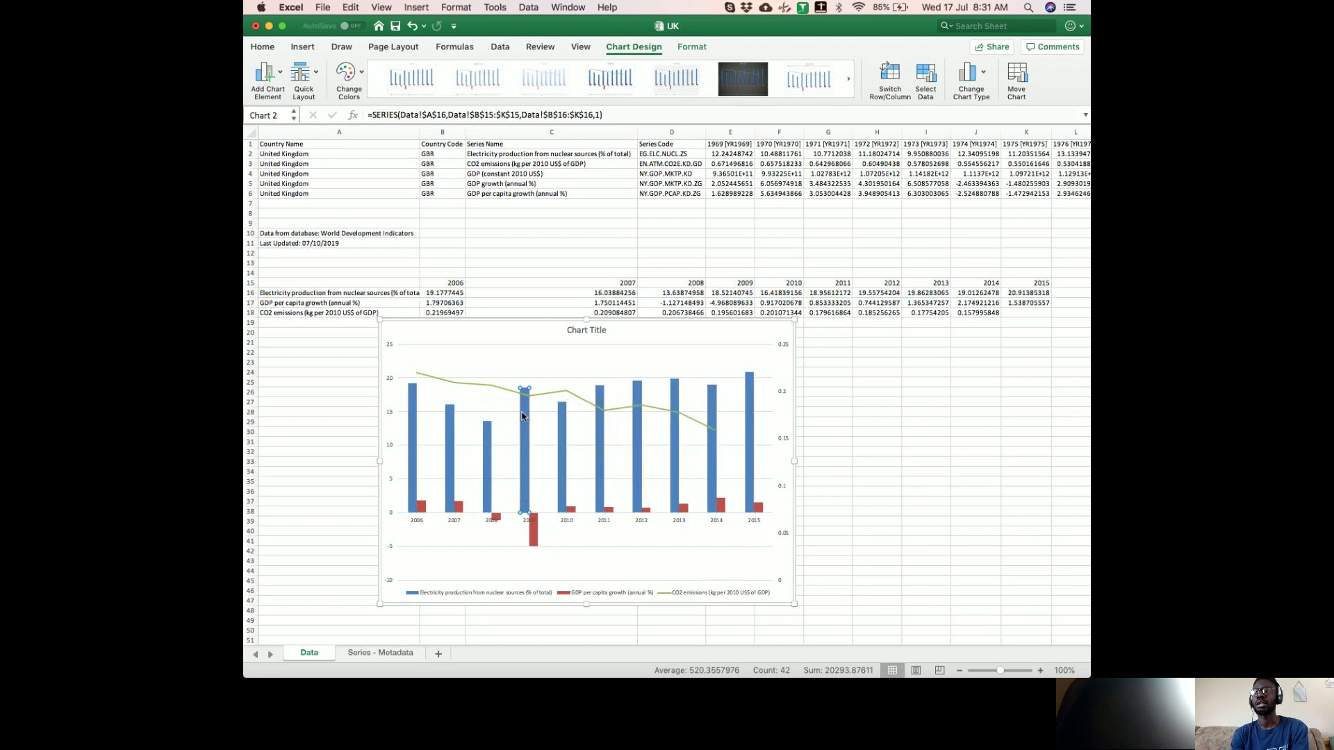
left_click(523, 416)
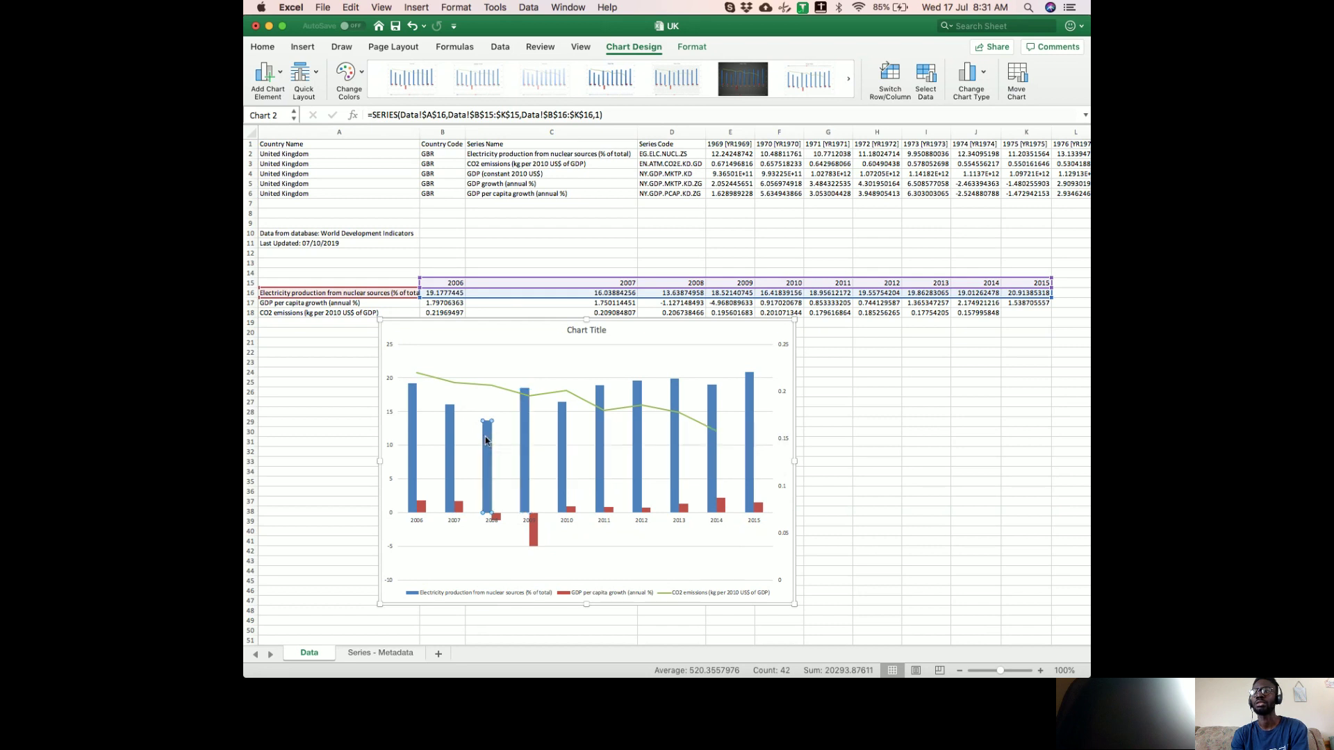
left_click(450, 437)
left_click(533, 534)
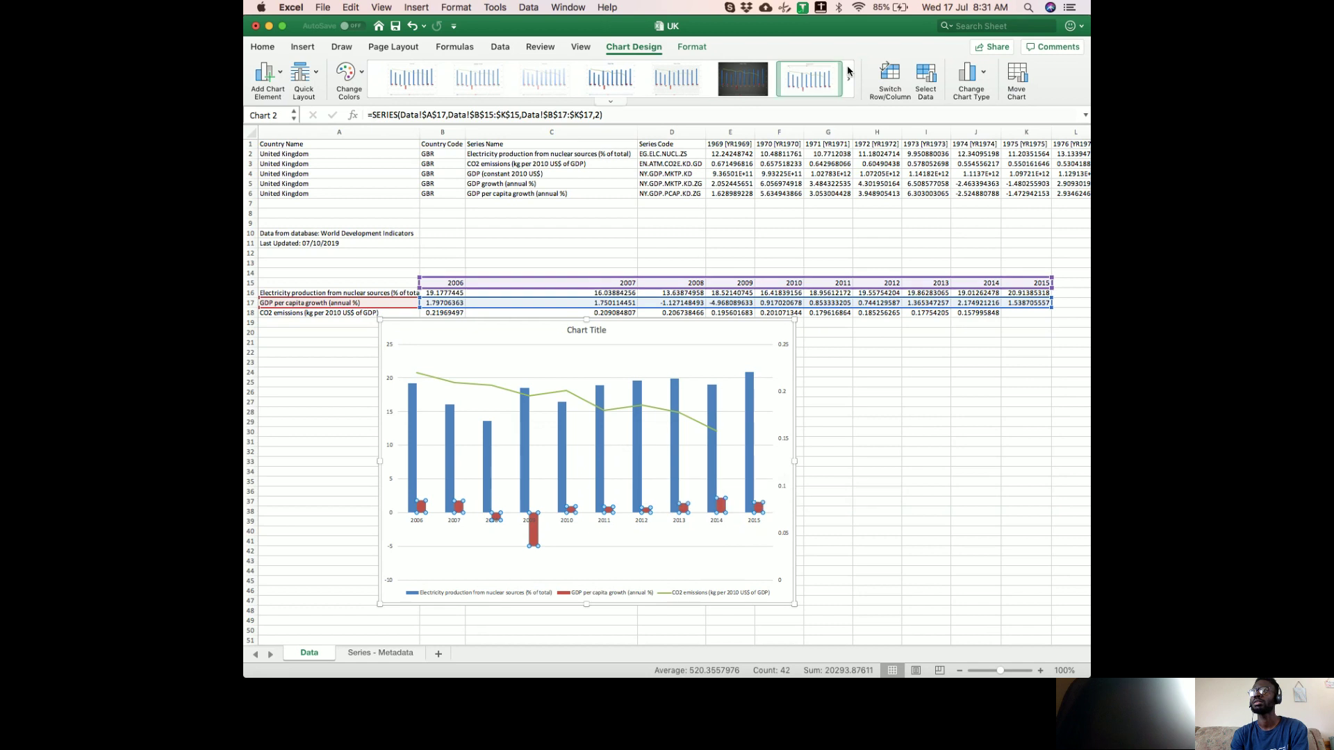
left_click(979, 82)
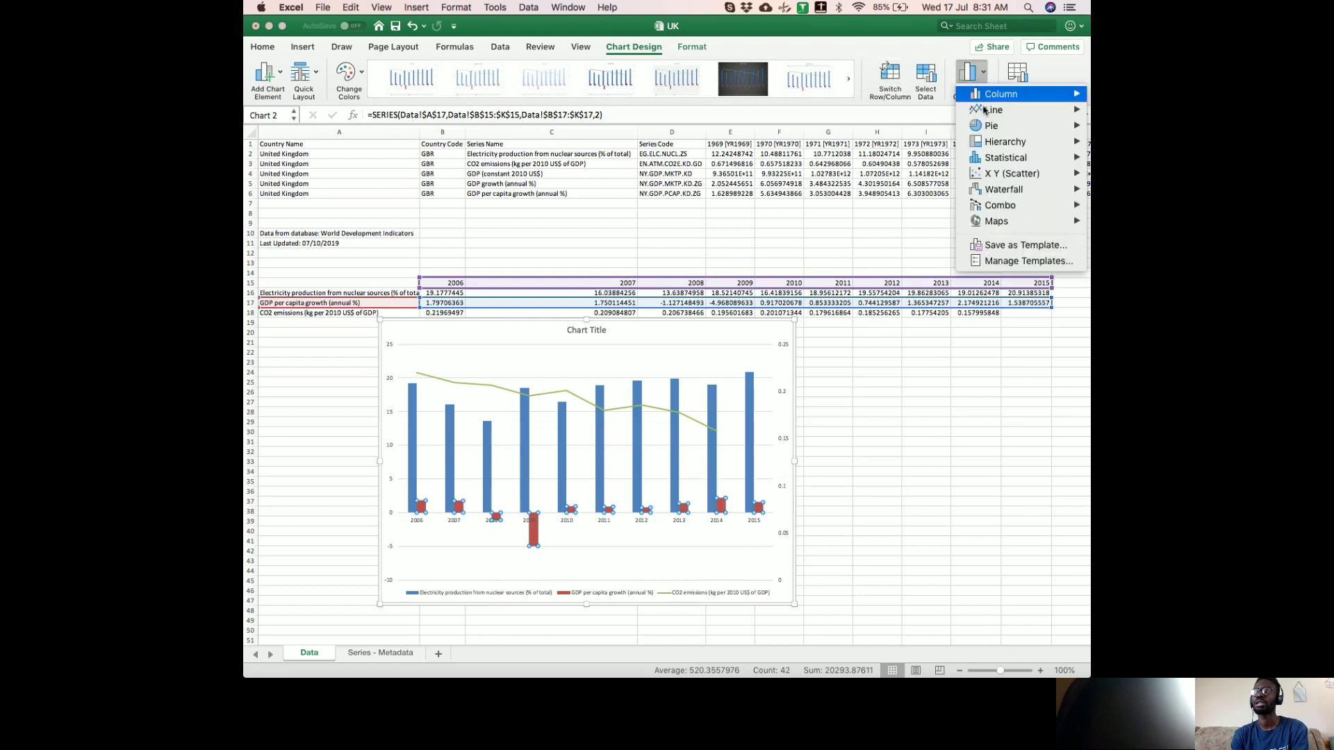
mouse_move(985, 110)
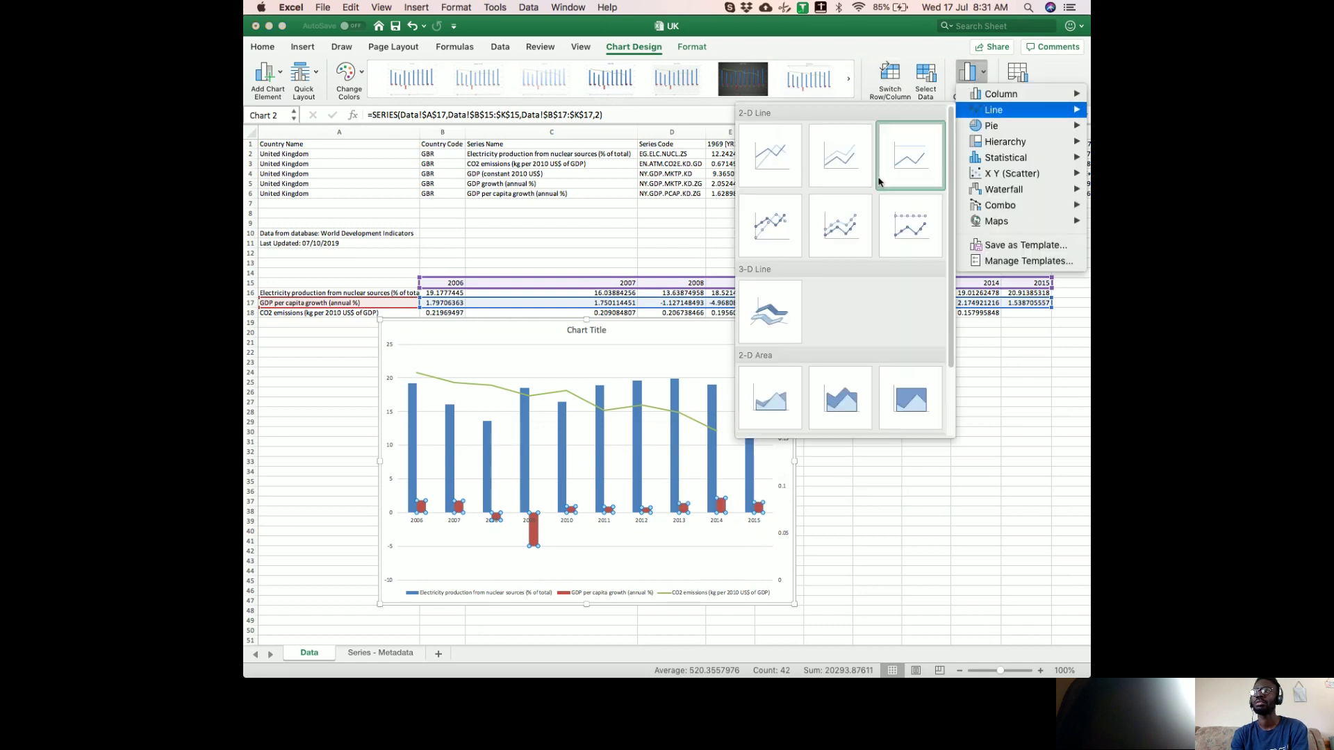
left_click(842, 220)
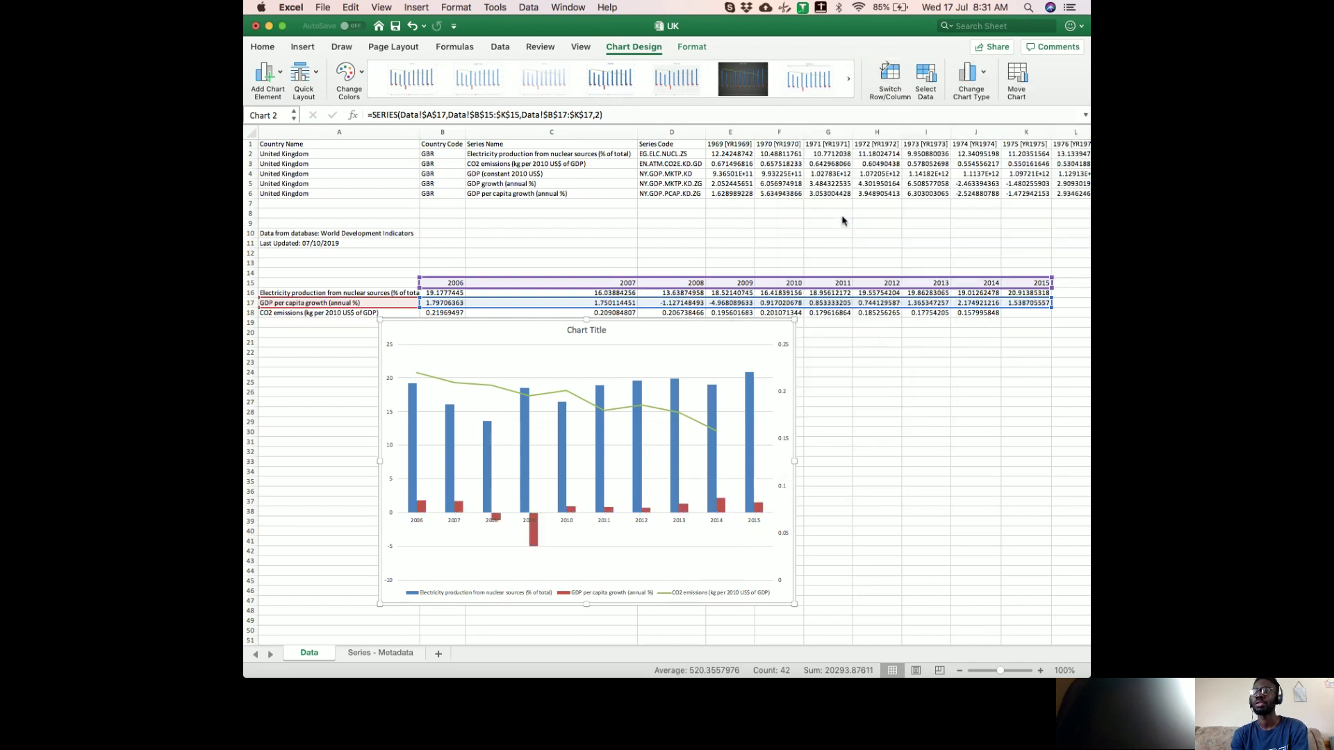
- Change the nuclear electricity production series to a stacked line with markers and deselect the chart
left_click(564, 439)
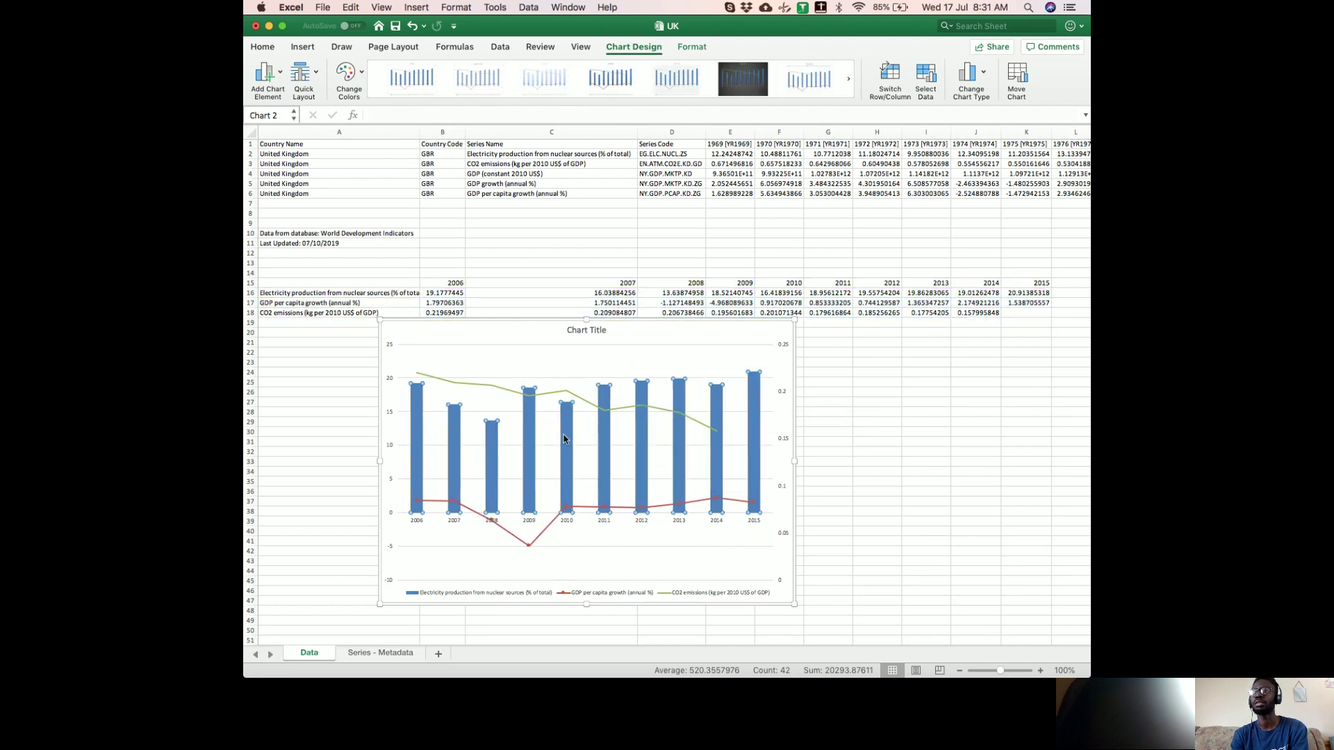
left_click(986, 73)
mouse_move(1031, 145)
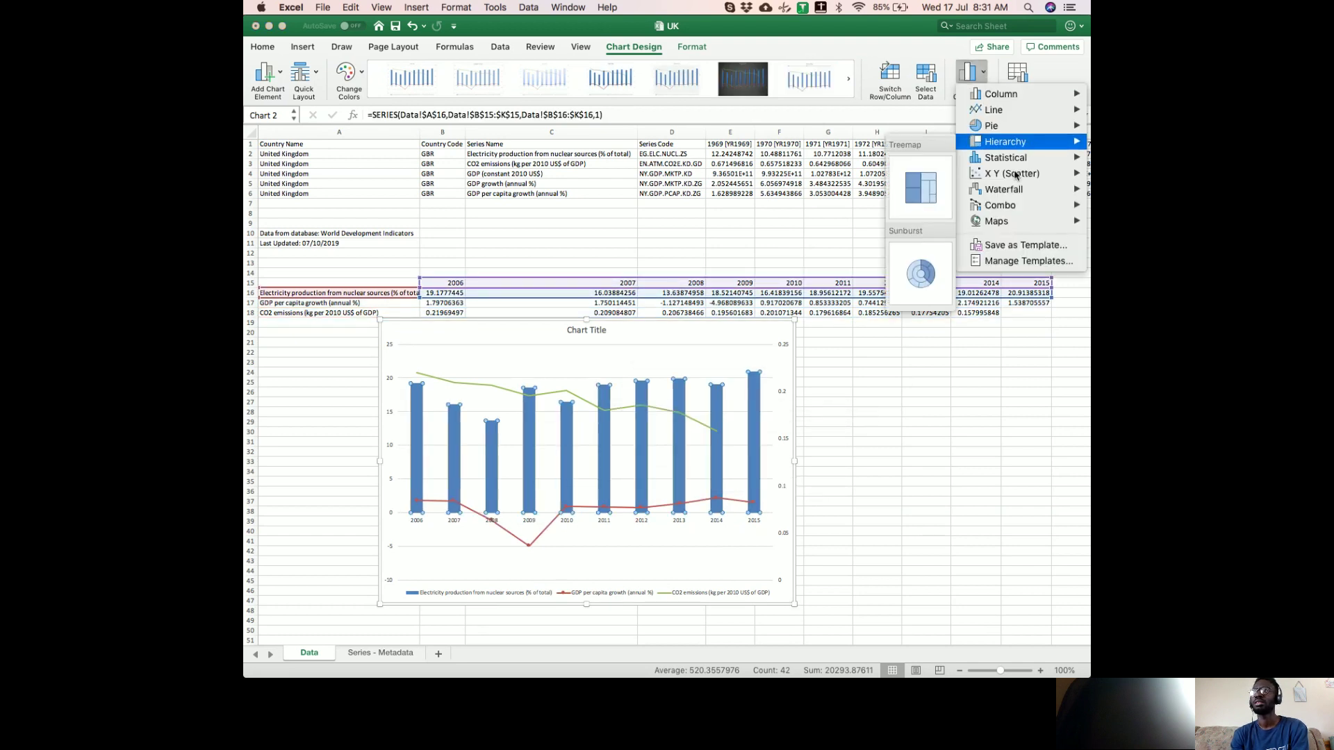
mouse_move(1006, 106)
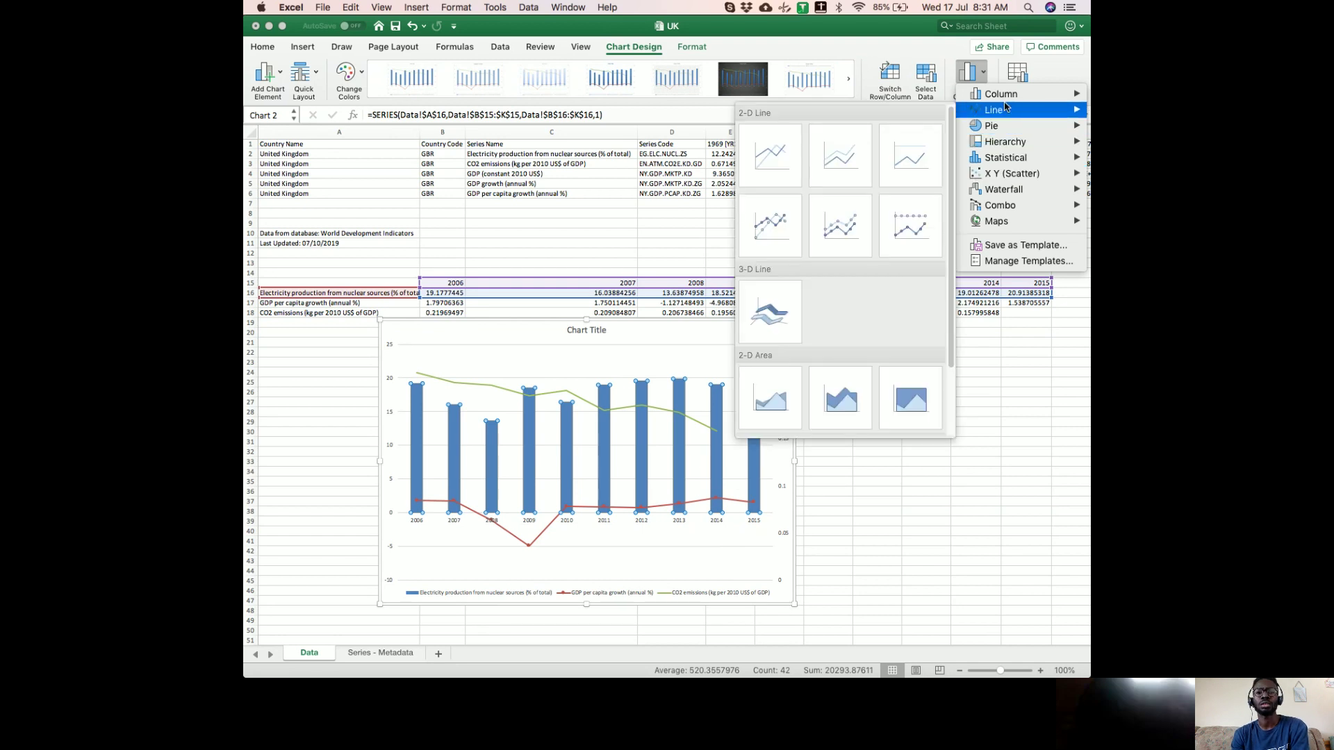
left_click(846, 219)
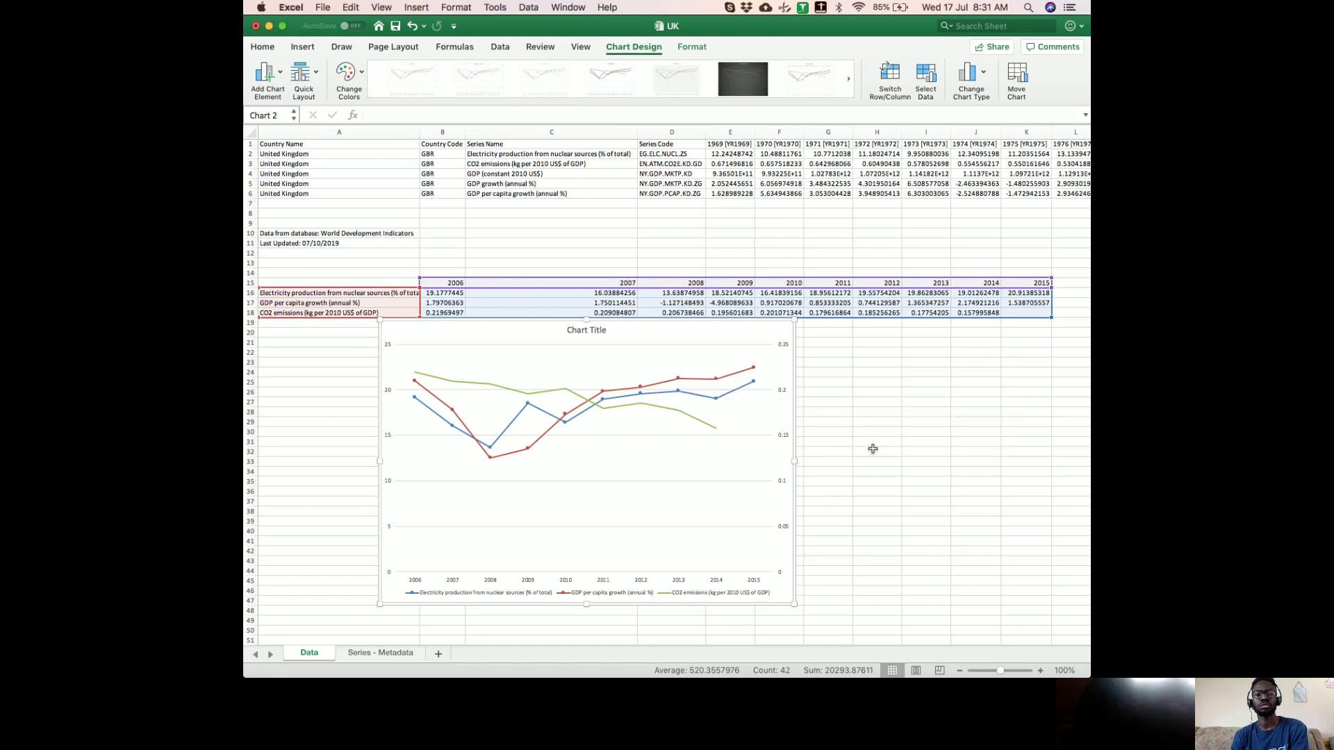
left_click(934, 452)
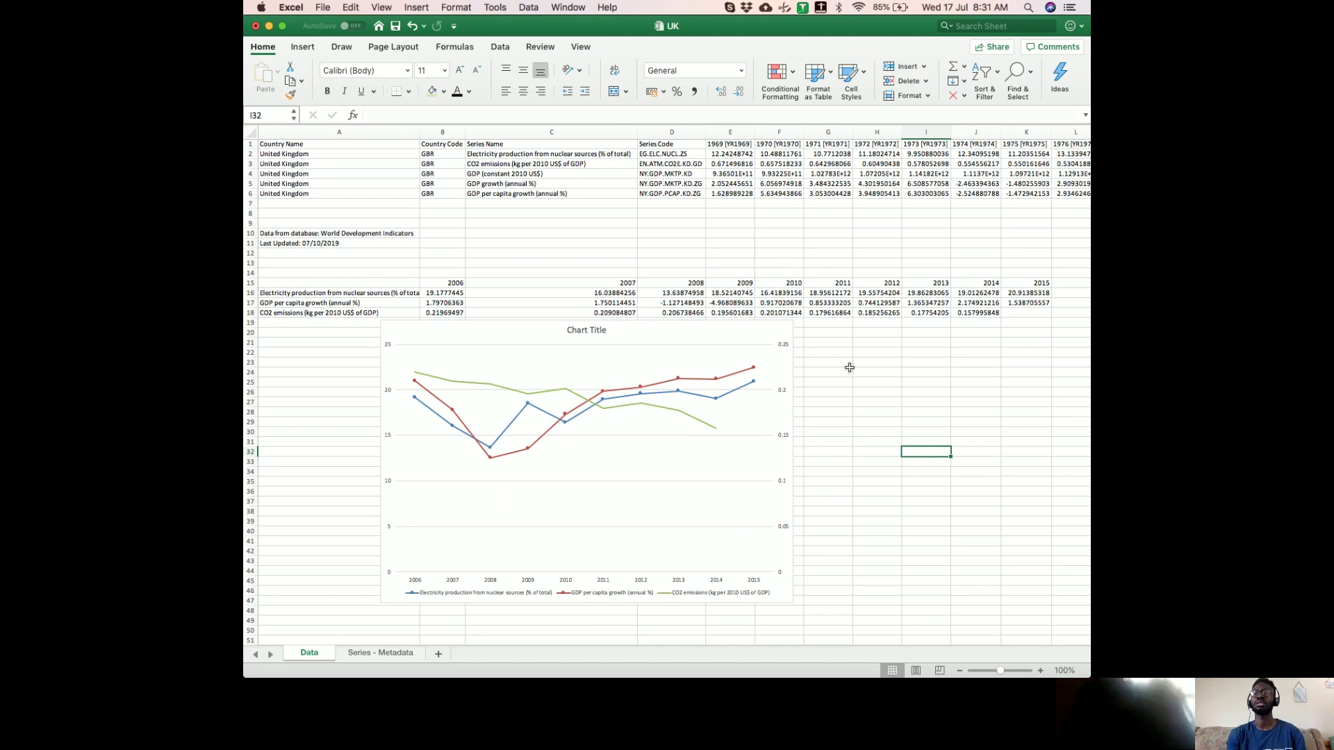
- Select the chart title and open the chart's data source selection
left_click(589, 331)
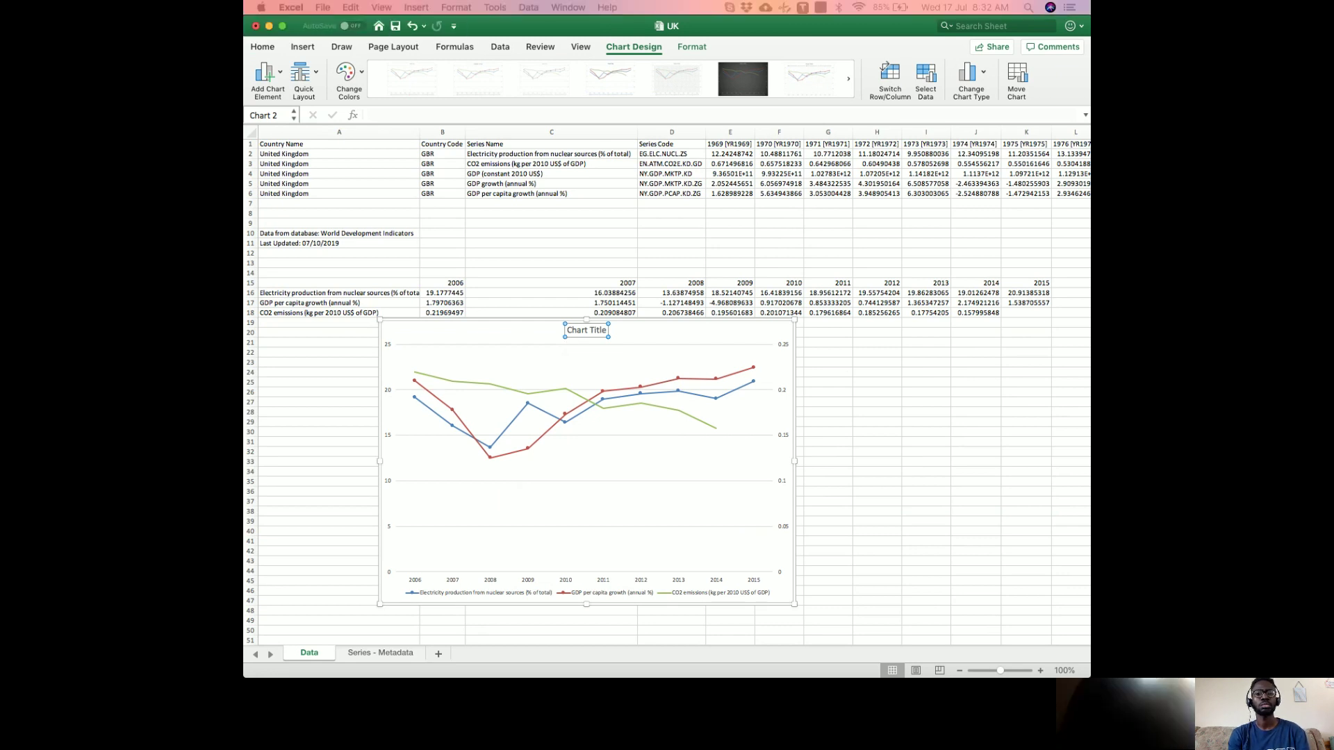
left_click(925, 80)
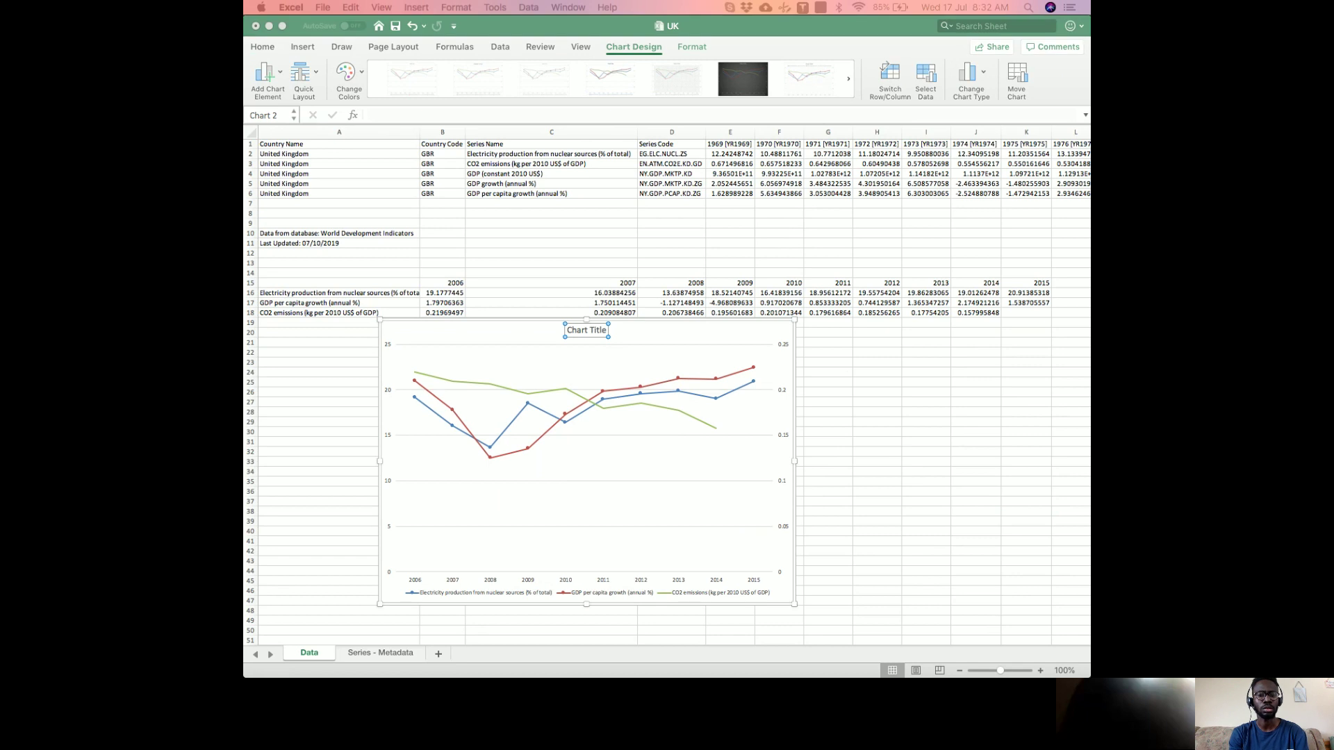